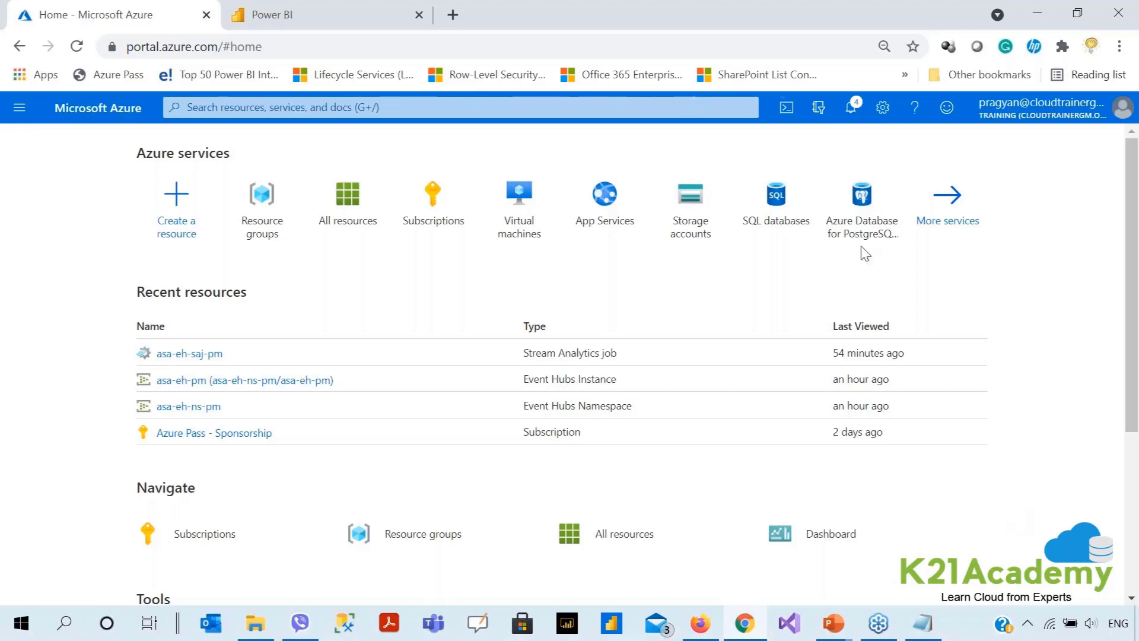
click(344, 17)
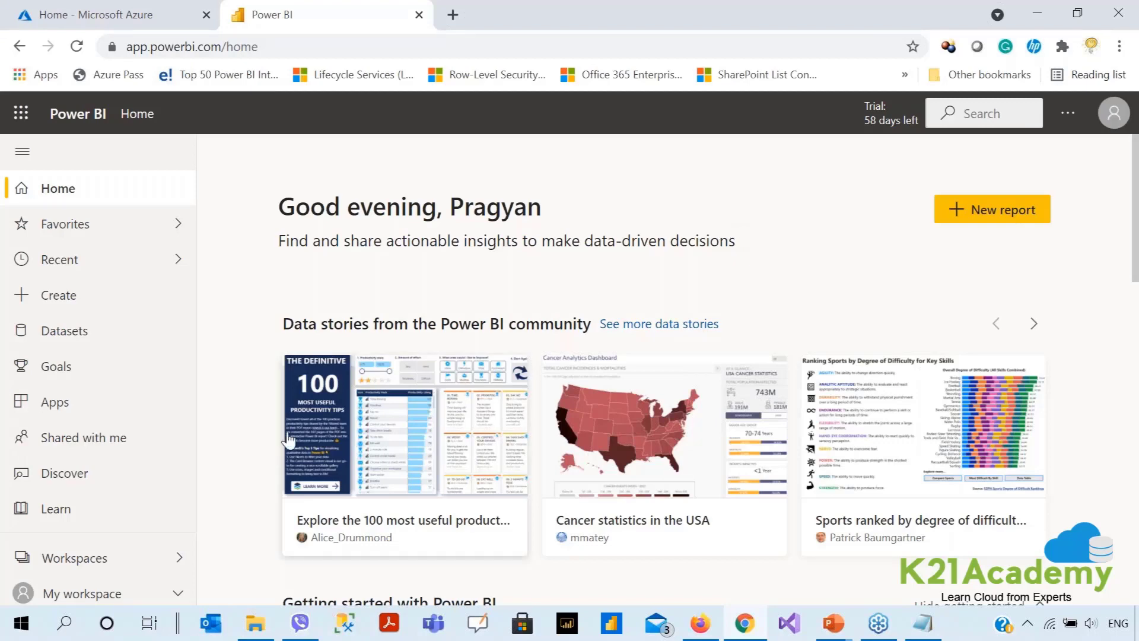
click(177, 592)
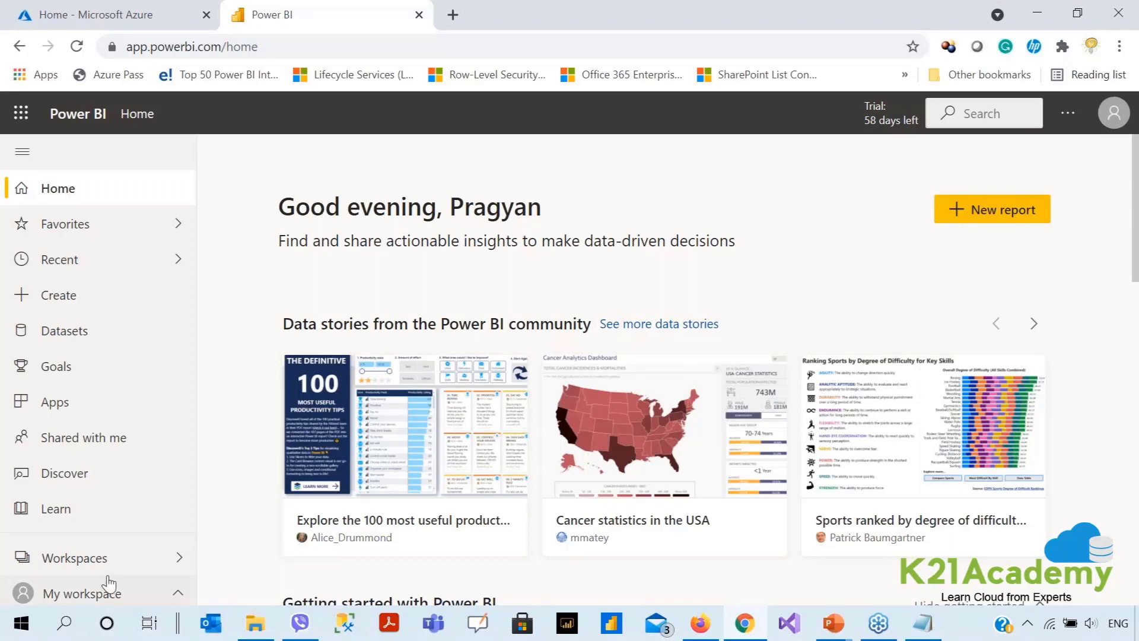
click(110, 599)
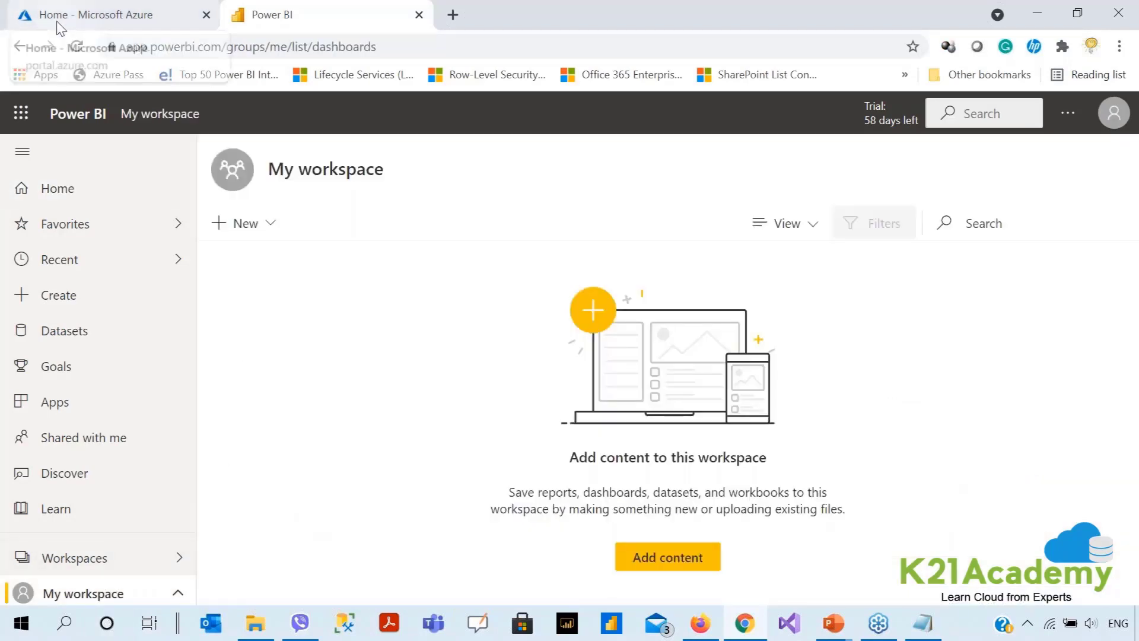
click(24, 21)
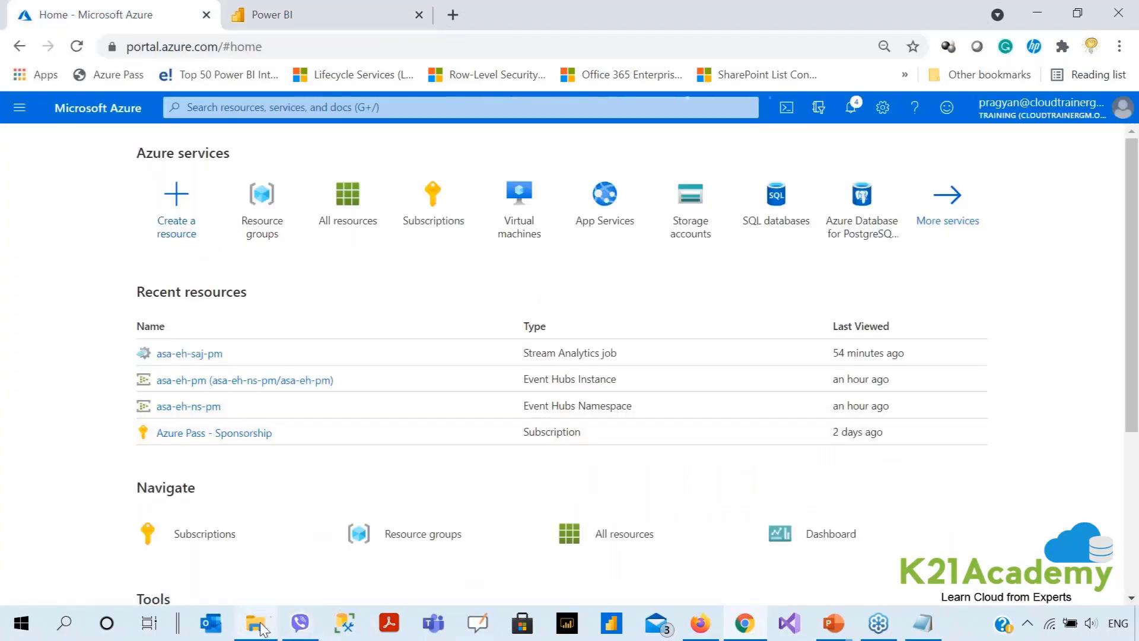
Open MachineTemperature.sln from the MachineTemperature folder window in Visual Studio.
mouse_move(259, 625)
click(249, 545)
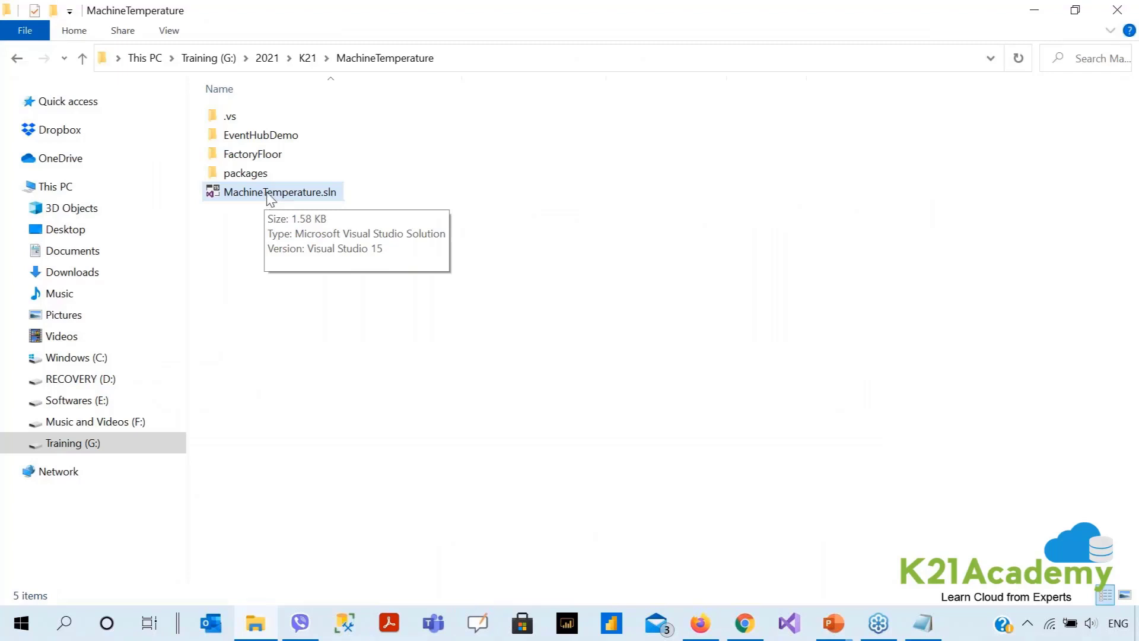
double_click(268, 193)
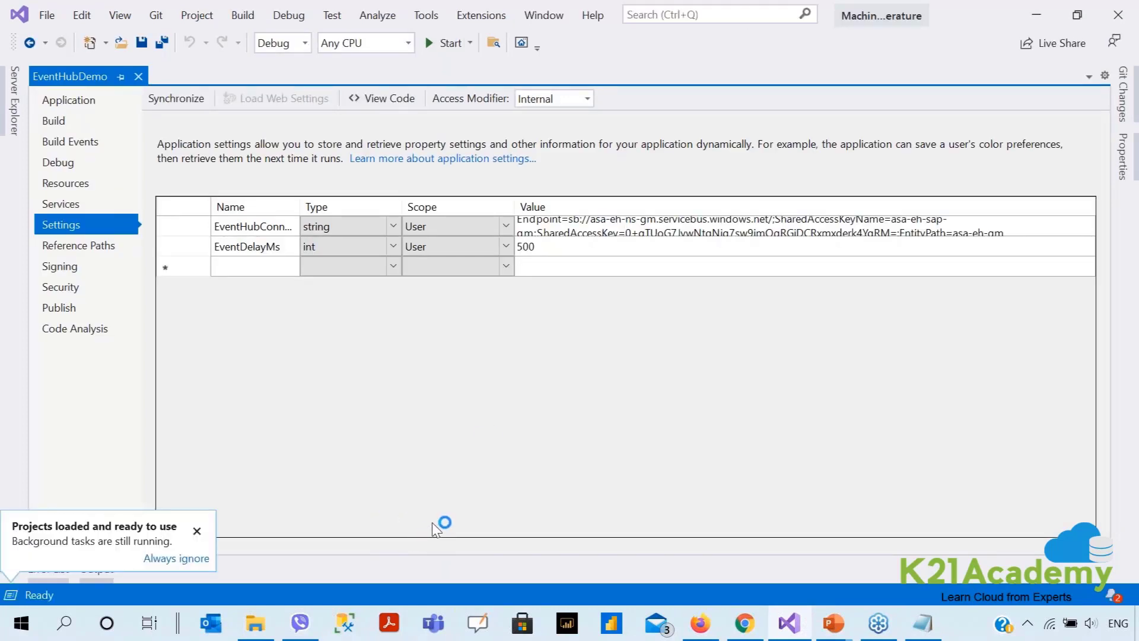
Dismiss the projects-loaded notice and start EventHubDemo under the debugger.
click(197, 530)
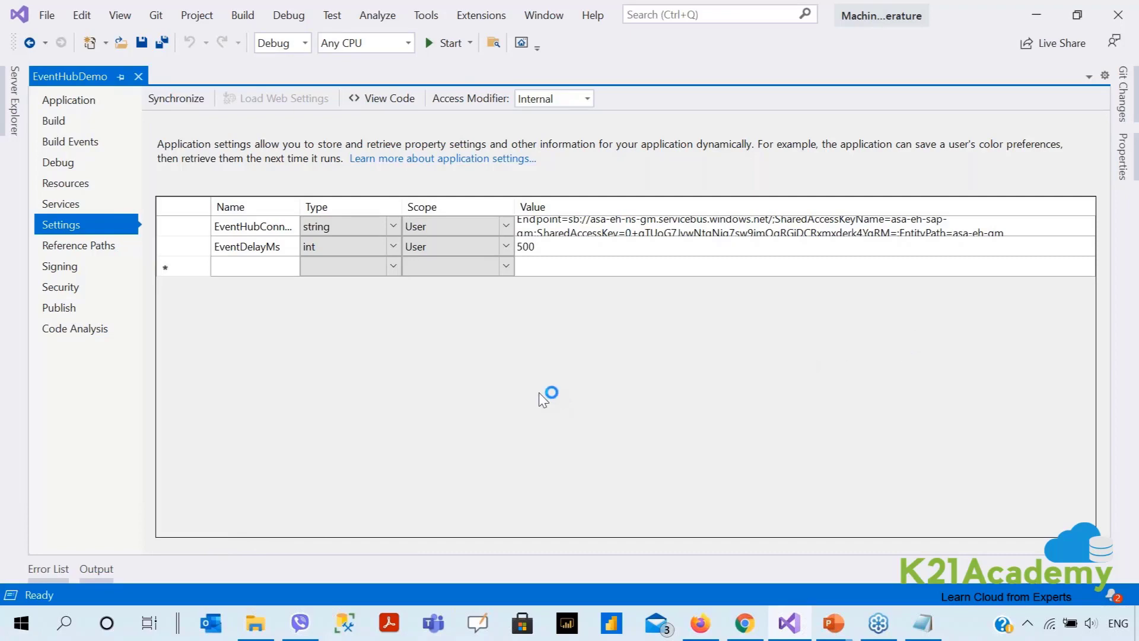
click(446, 44)
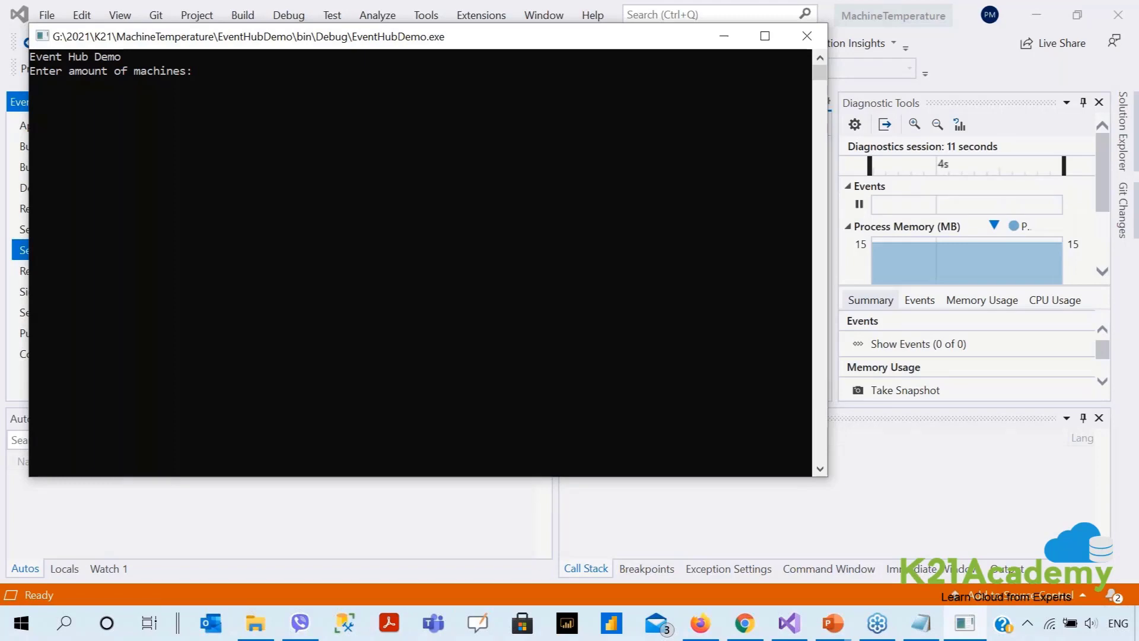
Start the simulator with 3 machines and request their status.
text(3)
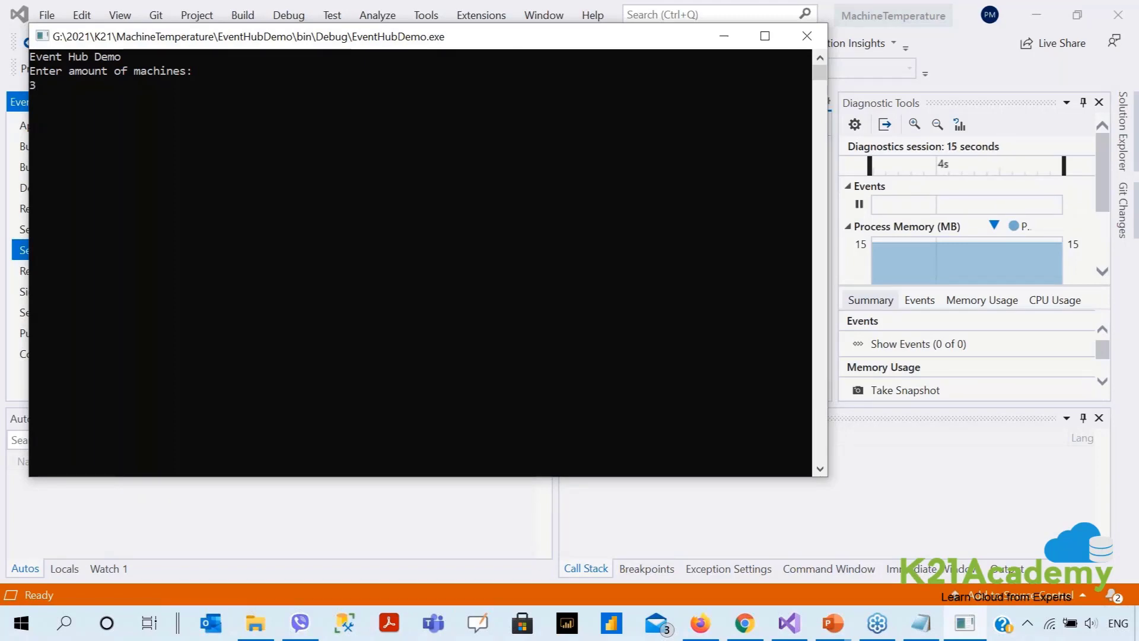
key(Return)
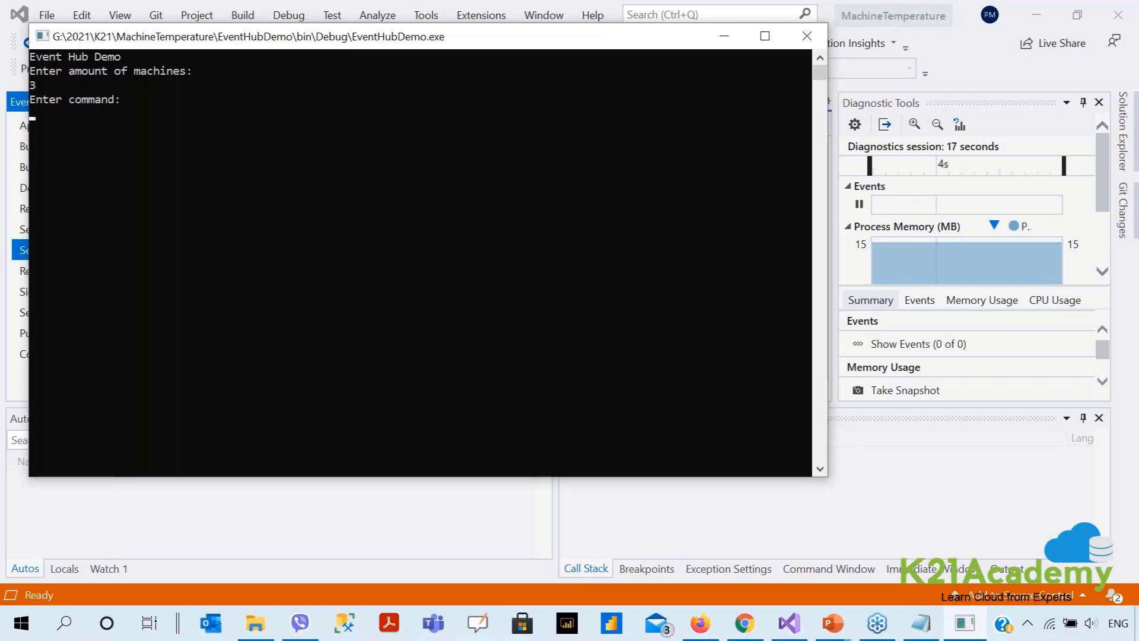
text(status)
key(Return)
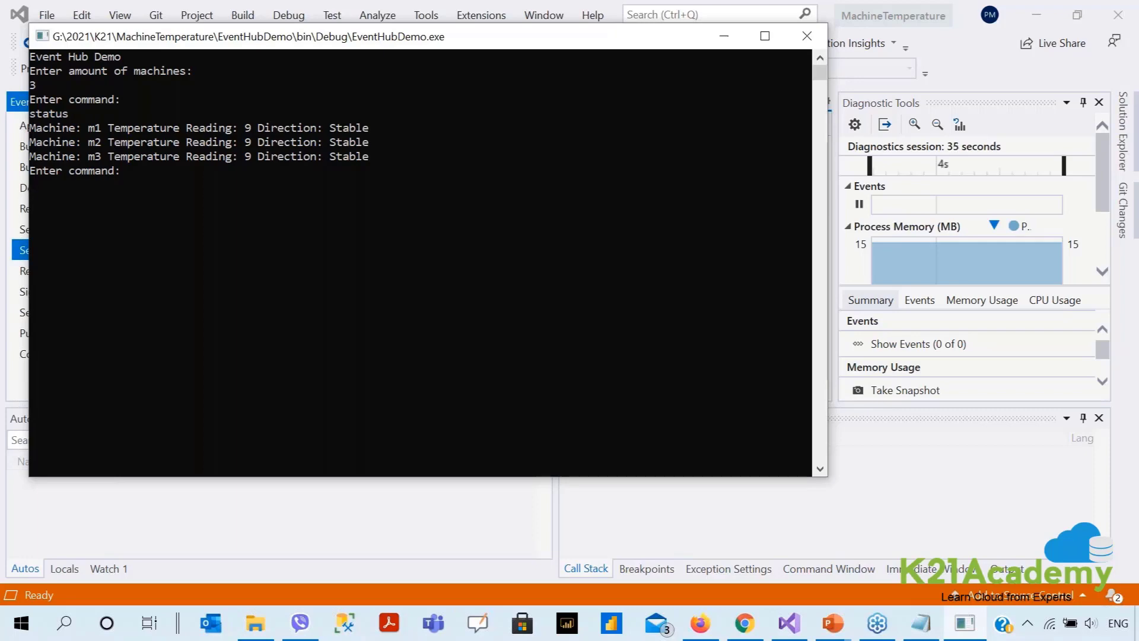
Set m1 to increase and m2 to bounce, then check the changed status.
text(m1 increae)
key(BackSpace)
key(BackSpace)
text(ase)
key(Return)
text(m2)
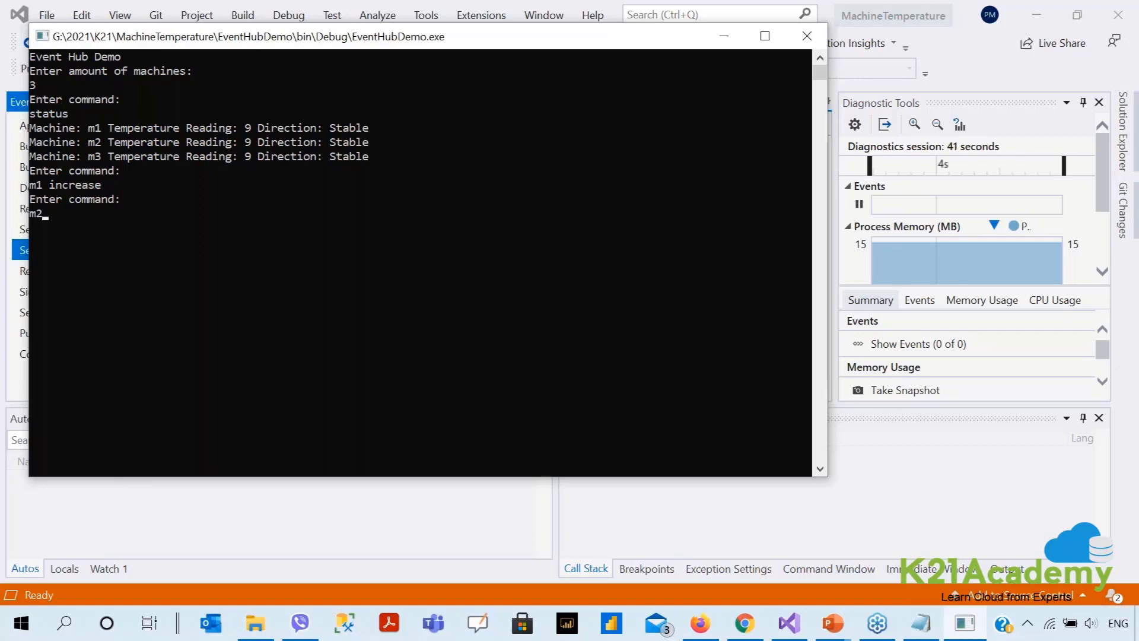
text( bounce)
key(Return)
text(status)
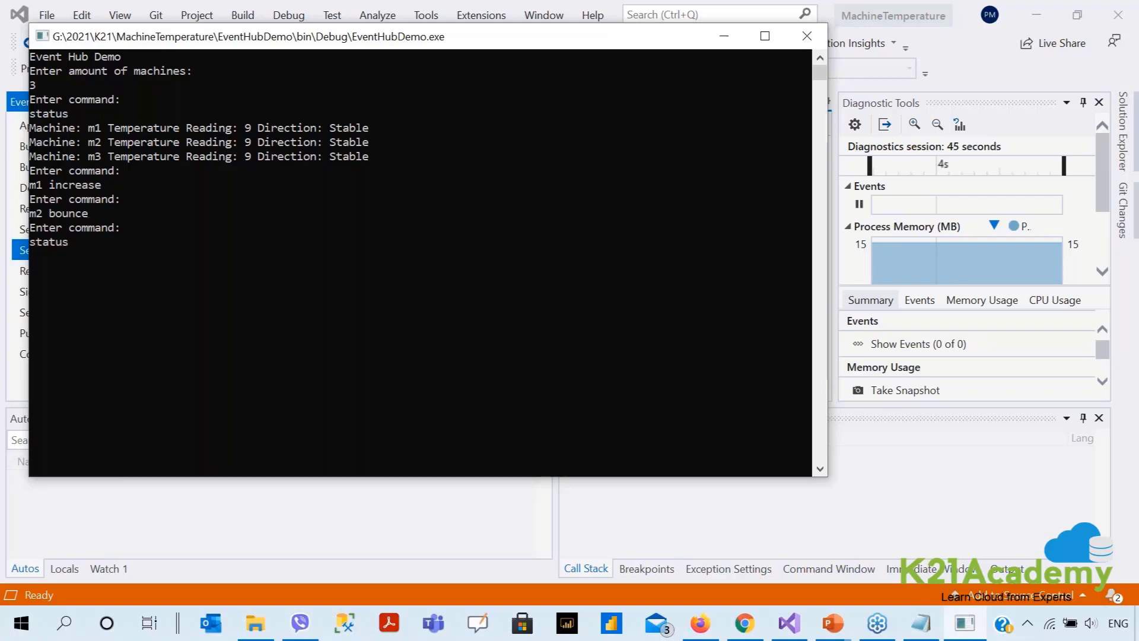
key(Return)
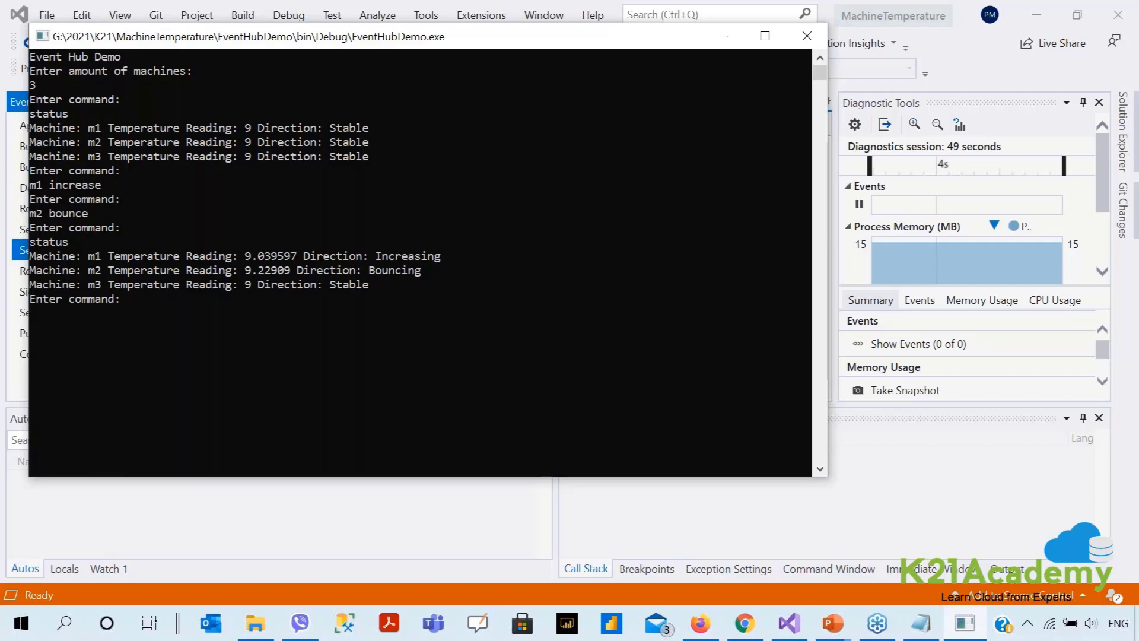
Rerun status repeatedly to watch m1 climb to about 32.55 while m3 stays at 9.
key(Up)
key(Return)
key(Up)
key(Return)
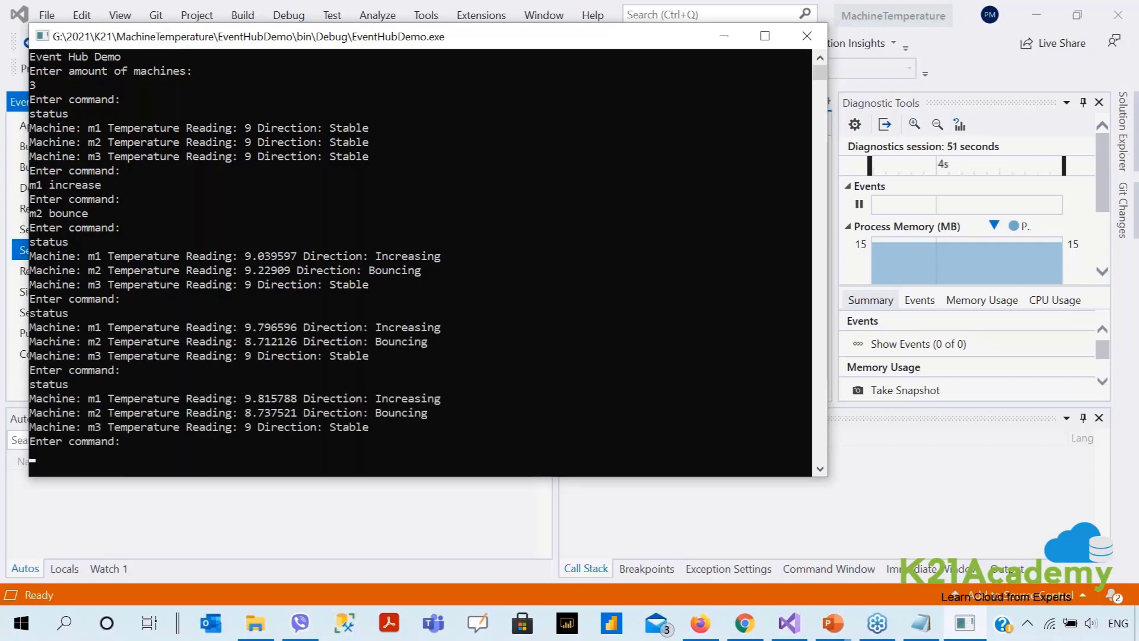
key(Up)
key(Return)
key(Up)
key(Return)
key(Up)
key(Return)
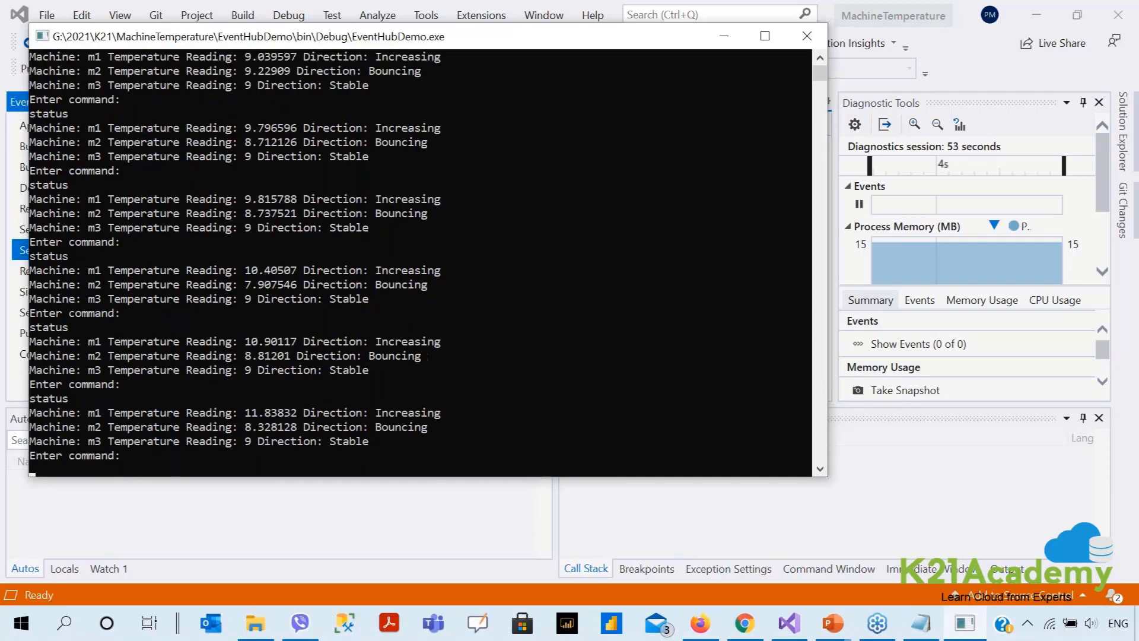
key(Up)
key(Return)
key(Up)
key(Return)
key(Up)
key(Return)
key(Up)
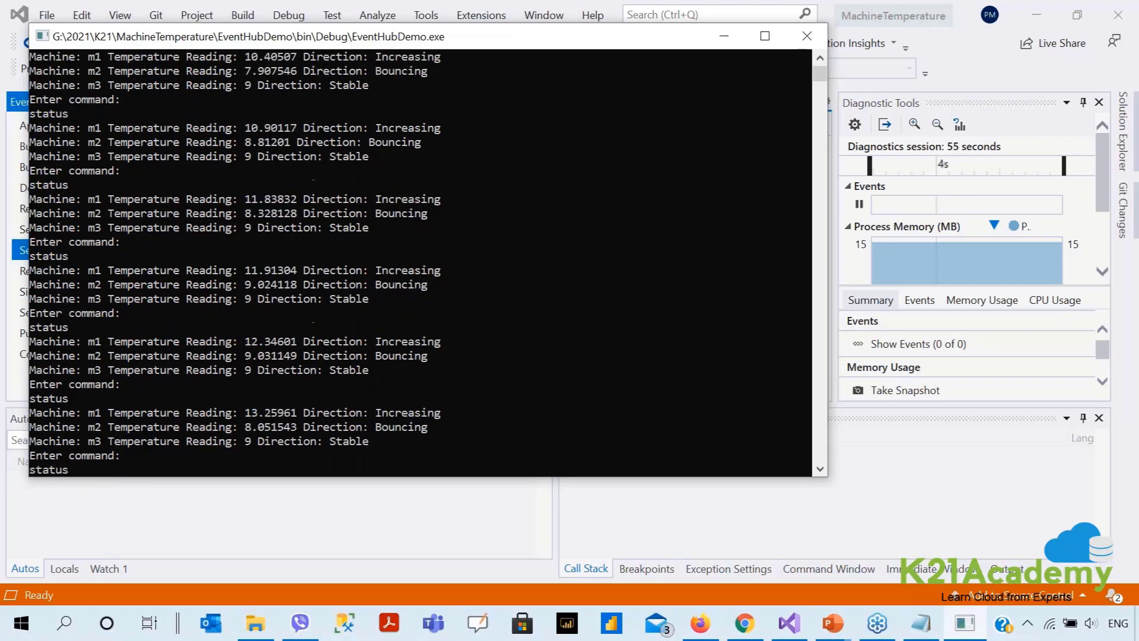
key(Return)
key(Up)
key(Return)
key(Up)
key(Return)
key(Up)
key(Return)
key(Up)
key(Return)
key(Up)
key(Return)
key(Up)
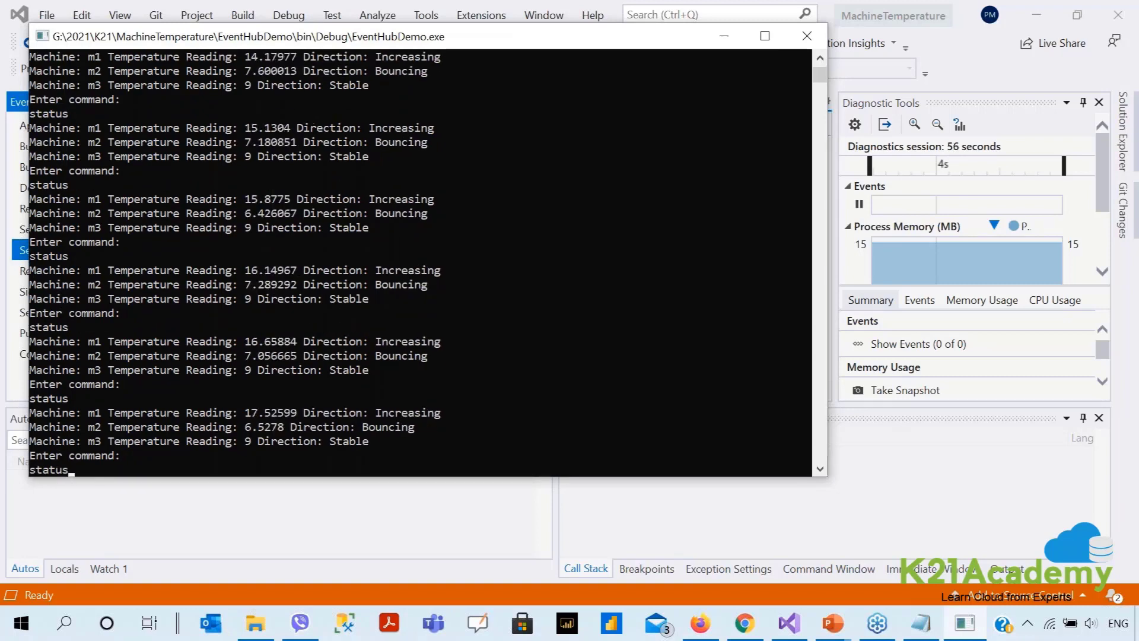
key(Return)
key(Up)
key(Return)
key(Up)
key(Return)
key(Up)
key(Return)
key(Up)
key(Return)
key(Up)
key(Return)
key(Up)
key(Return)
key(Up)
key(Return)
key(Up)
key(Return)
key(Up)
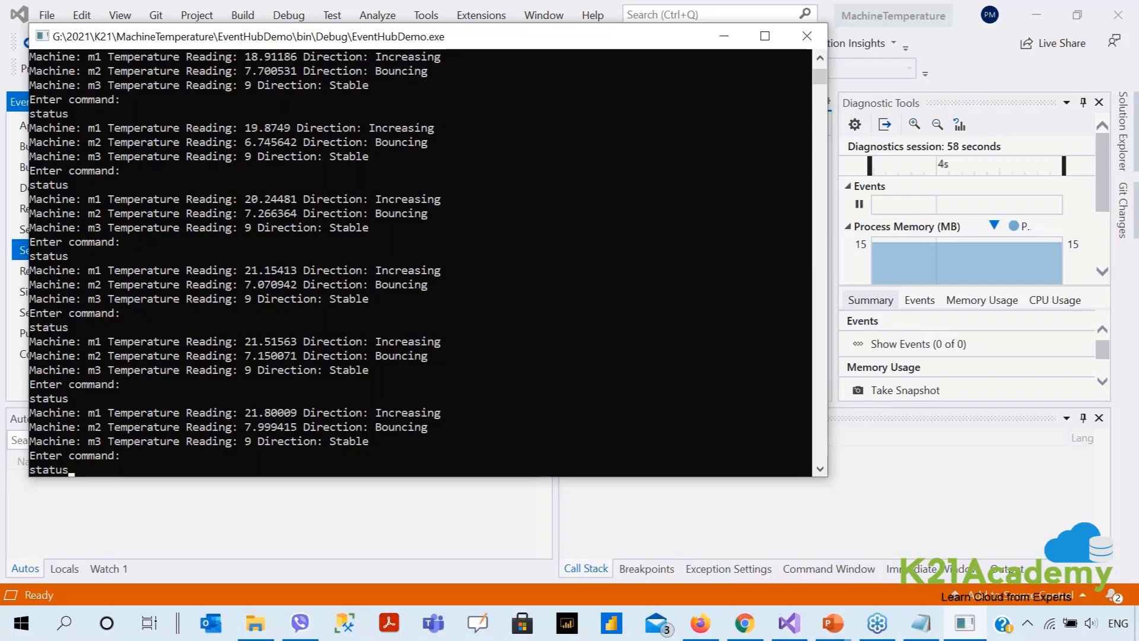
key(Return)
key(Up)
key(Return)
key(Up)
key(Return)
key(Up)
key(Return)
key(Up)
key(Return)
key(Up)
key(Return)
key(Up)
key(Return)
key(Up)
key(Return)
key(Up)
key(Return)
key(Up)
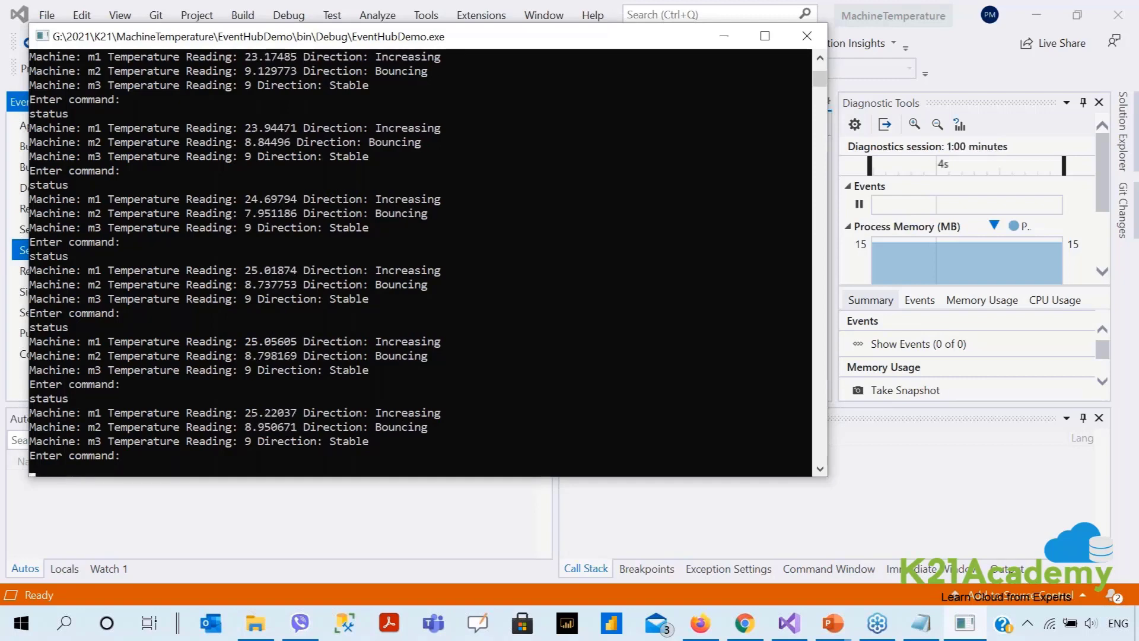
key(Return)
key(Up)
key(Return)
key(Up)
key(Return)
key(Up)
key(Return)
key(Up)
key(Return)
key(Up)
key(Return)
key(Up)
key(Return)
key(Up)
key(Return)
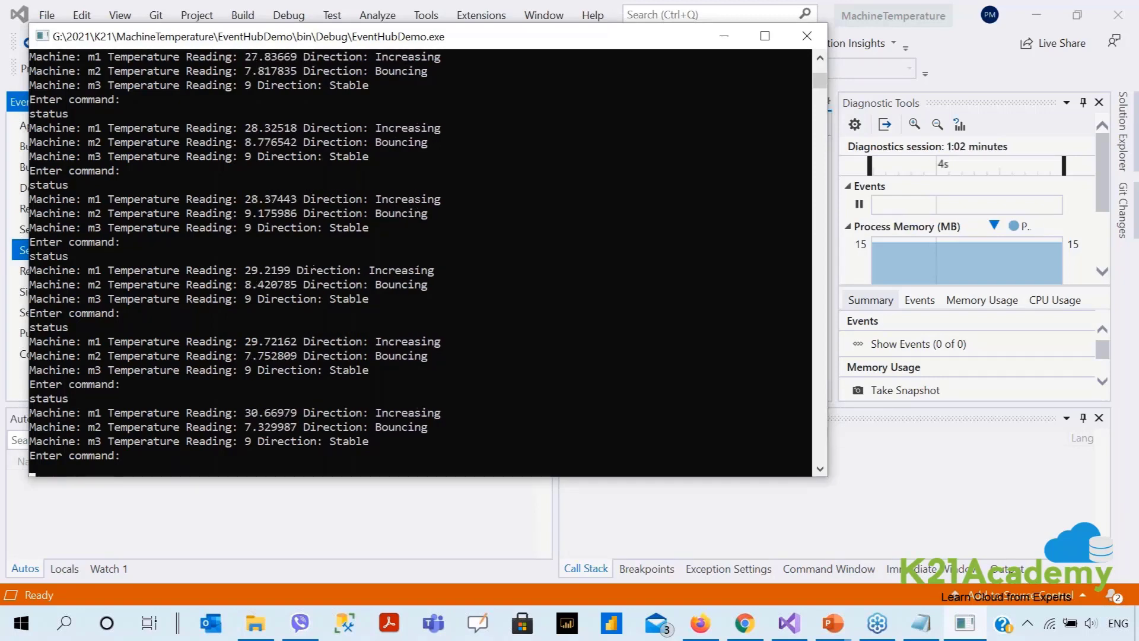
key(Up)
key(Return)
key(Up)
key(Return)
key(Up)
key(Return)
key(Up)
key(Return)
key(Up)
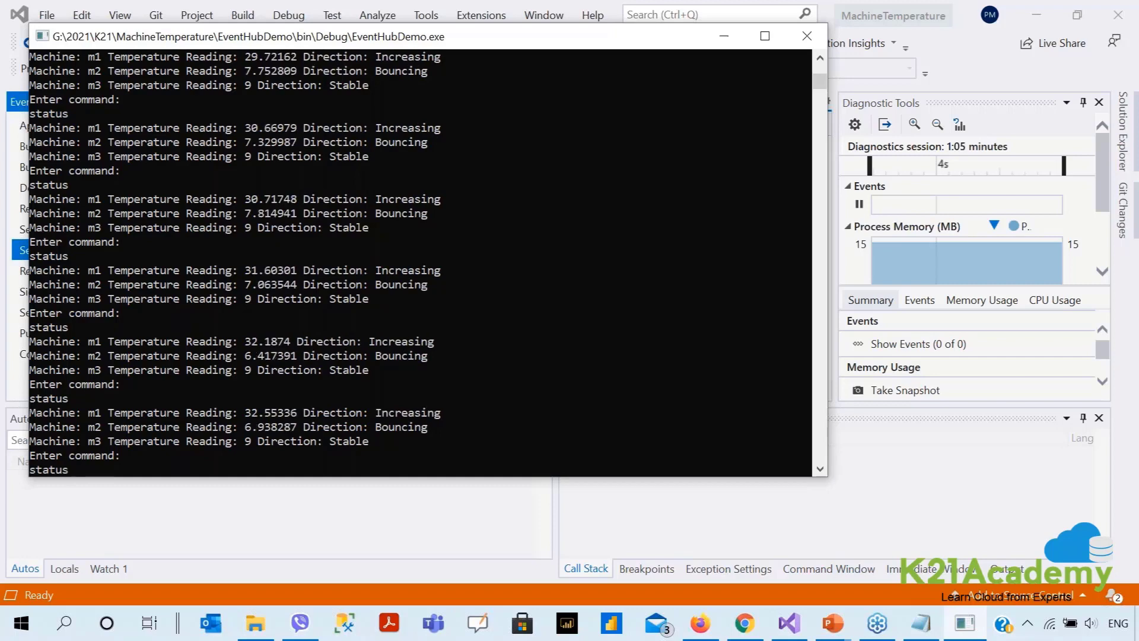
key(Return)
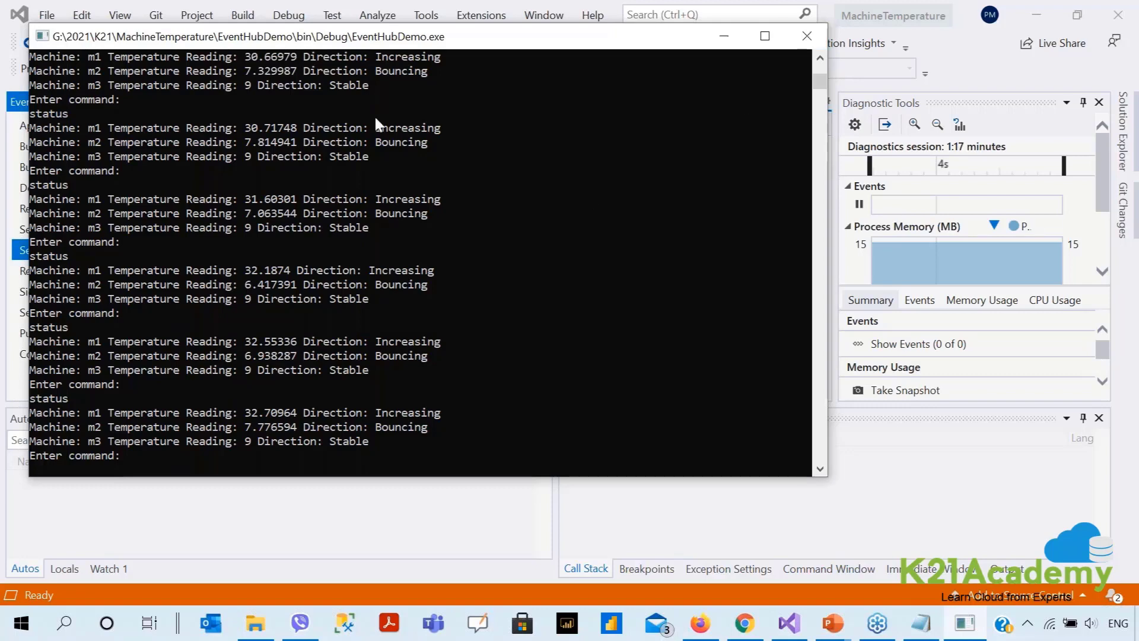
Close the simulator console and open the asa-eh-ns-pm namespace from All resources.
click(810, 34)
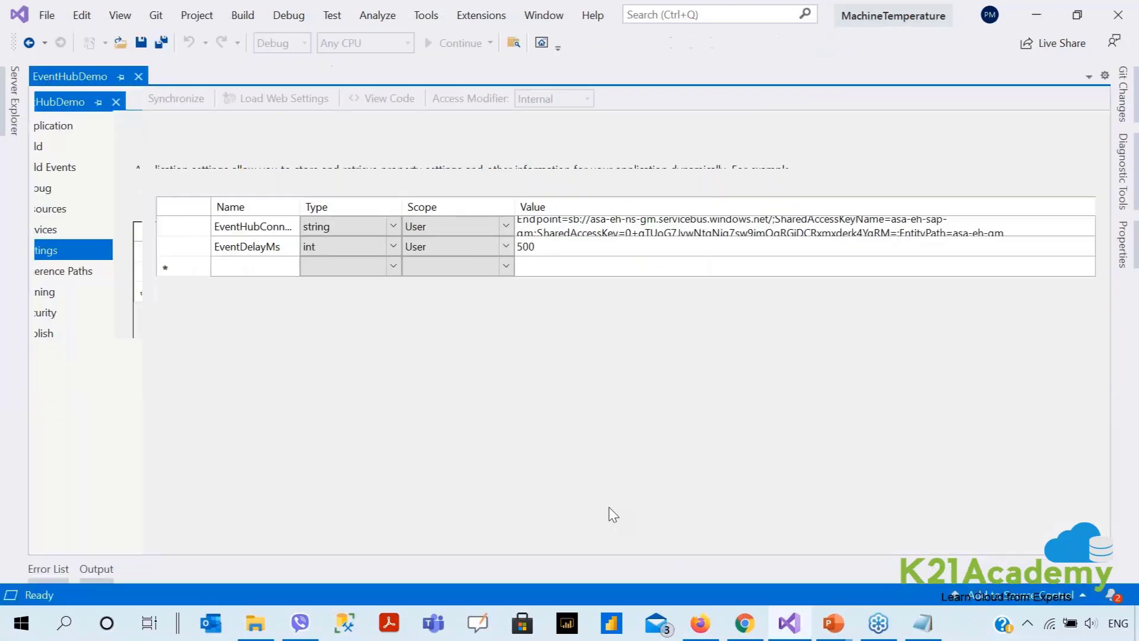
key(alt+Tab)
key(alt+Tab)
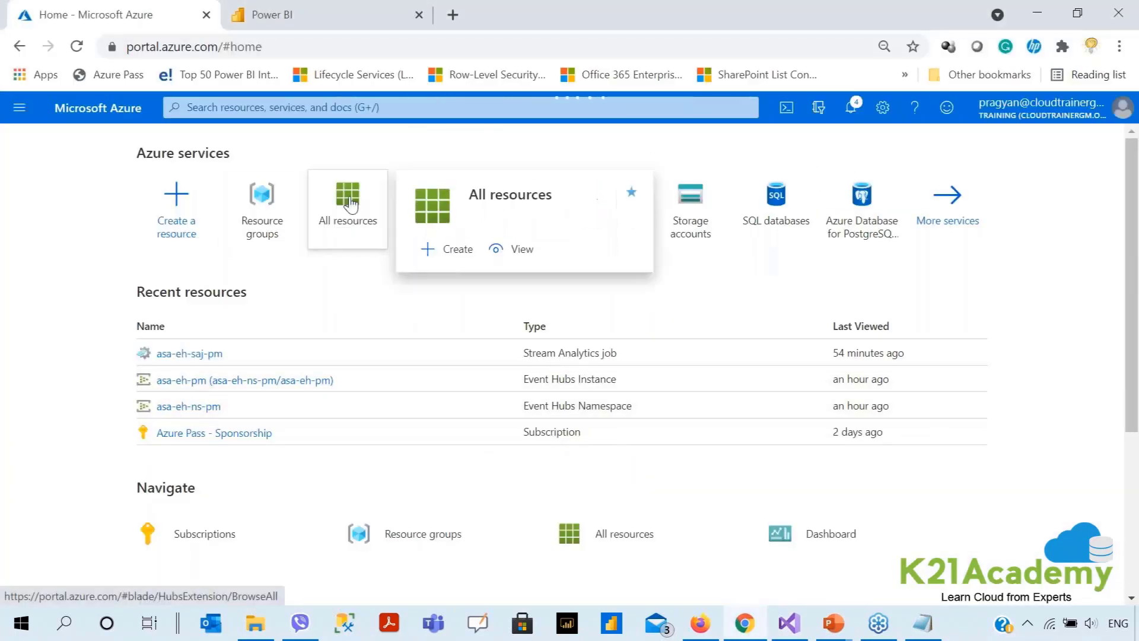
click(349, 202)
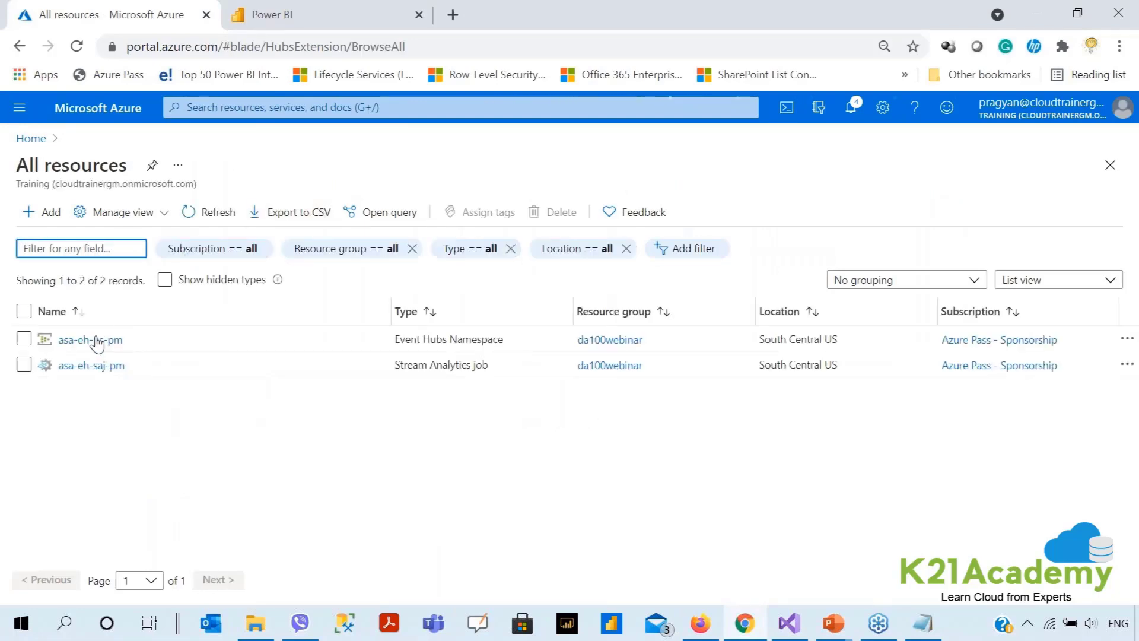
click(94, 339)
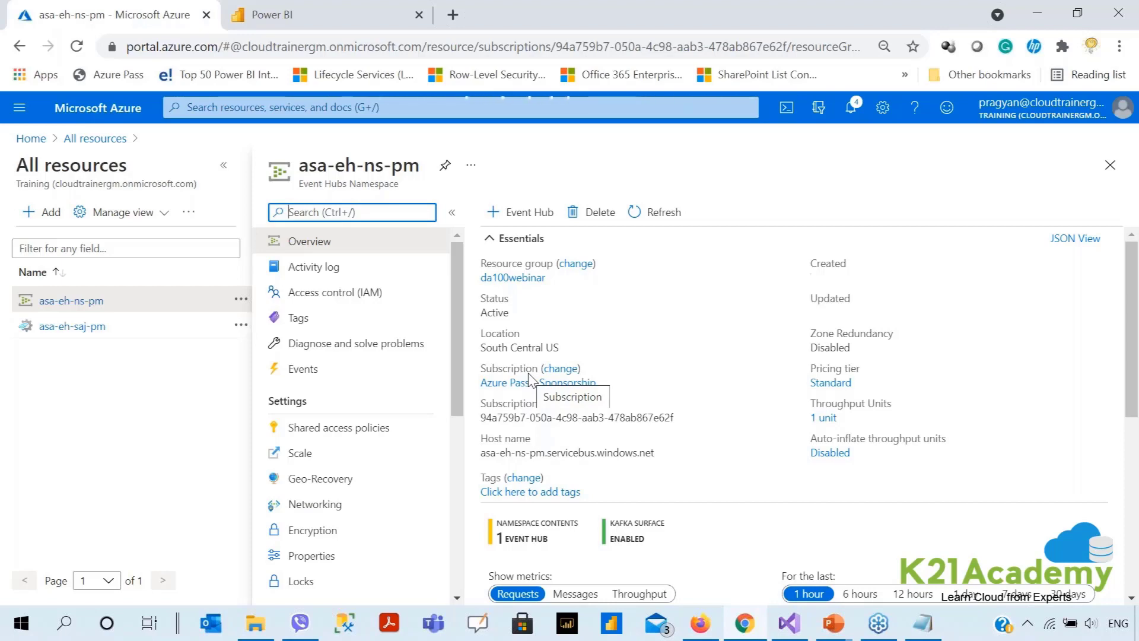
Open the asa-eh-pm event hub from the namespace's Event Hubs list.
scroll(688, 428, down, 5)
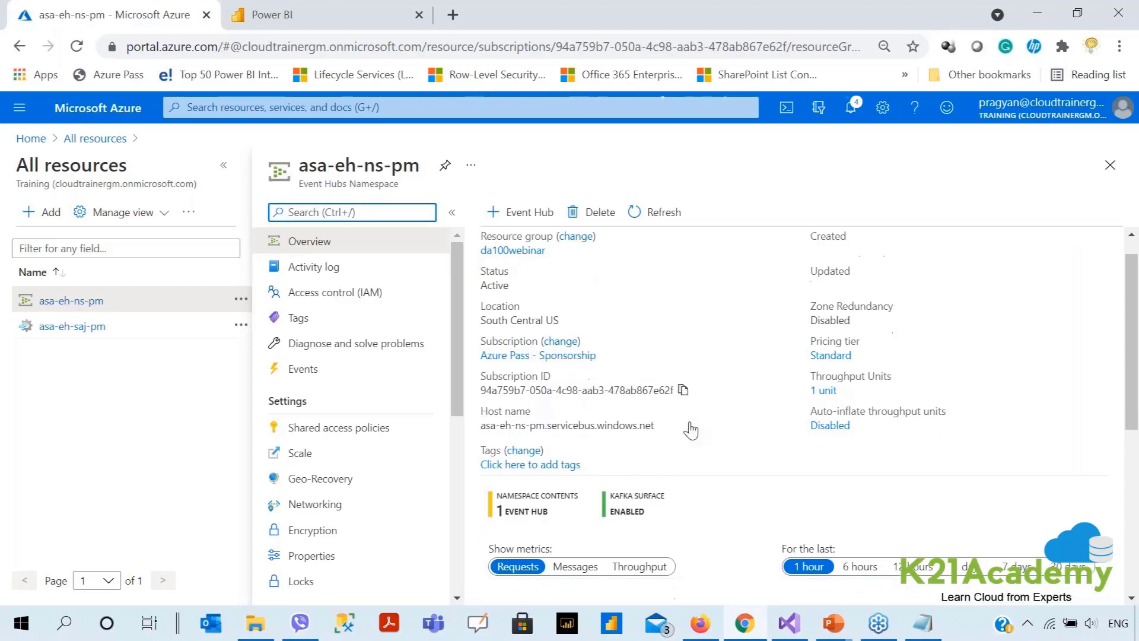
scroll(691, 430, down, 2)
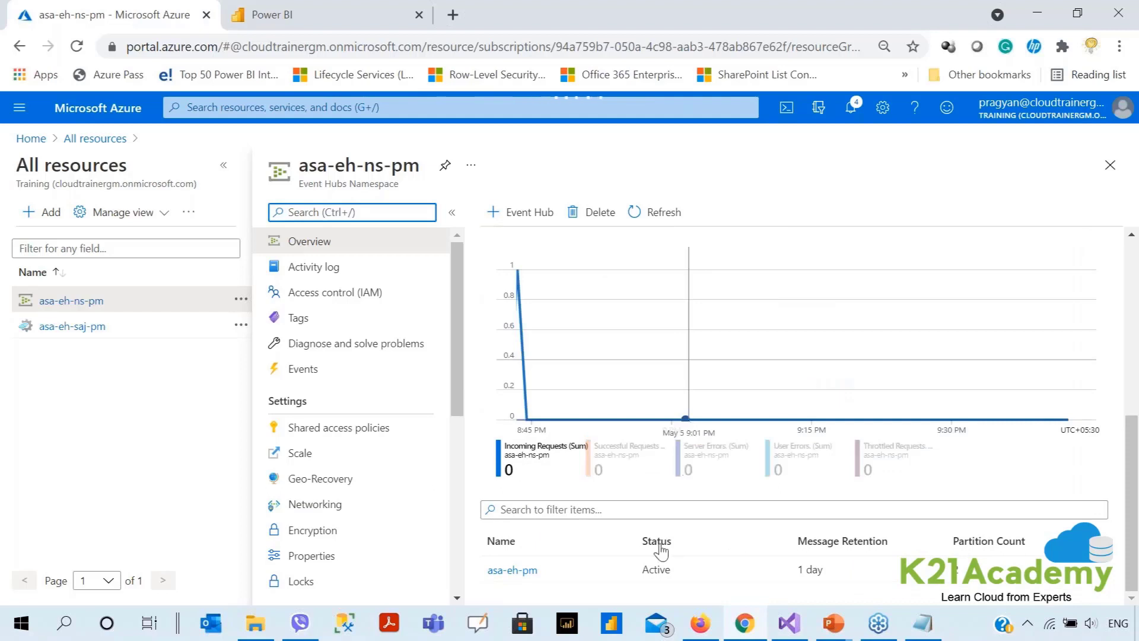
click(518, 571)
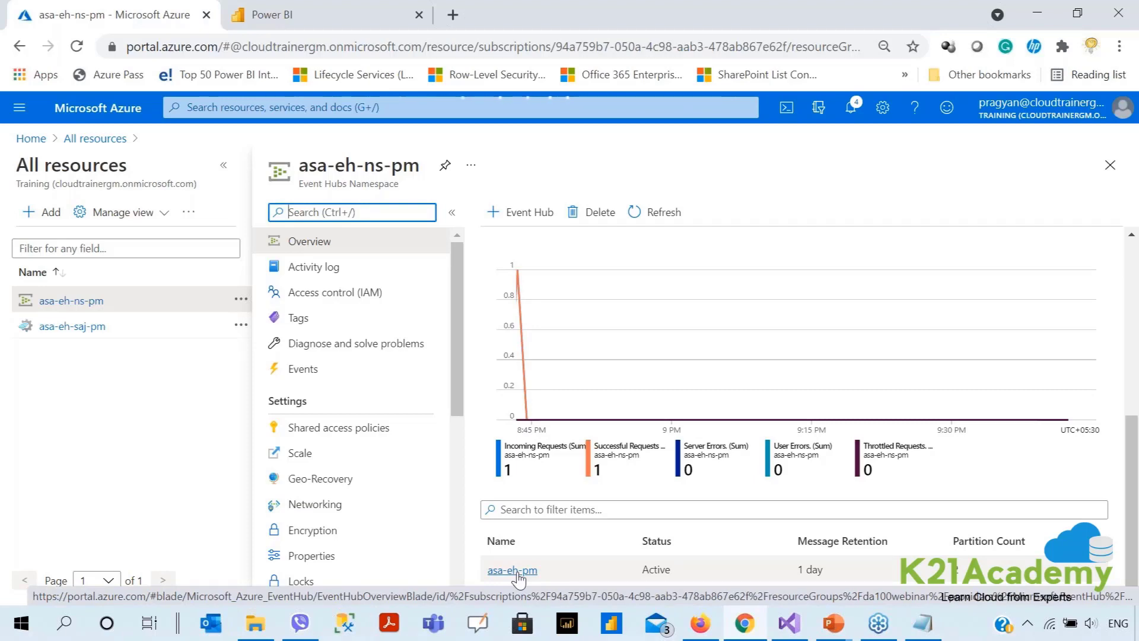
click(514, 570)
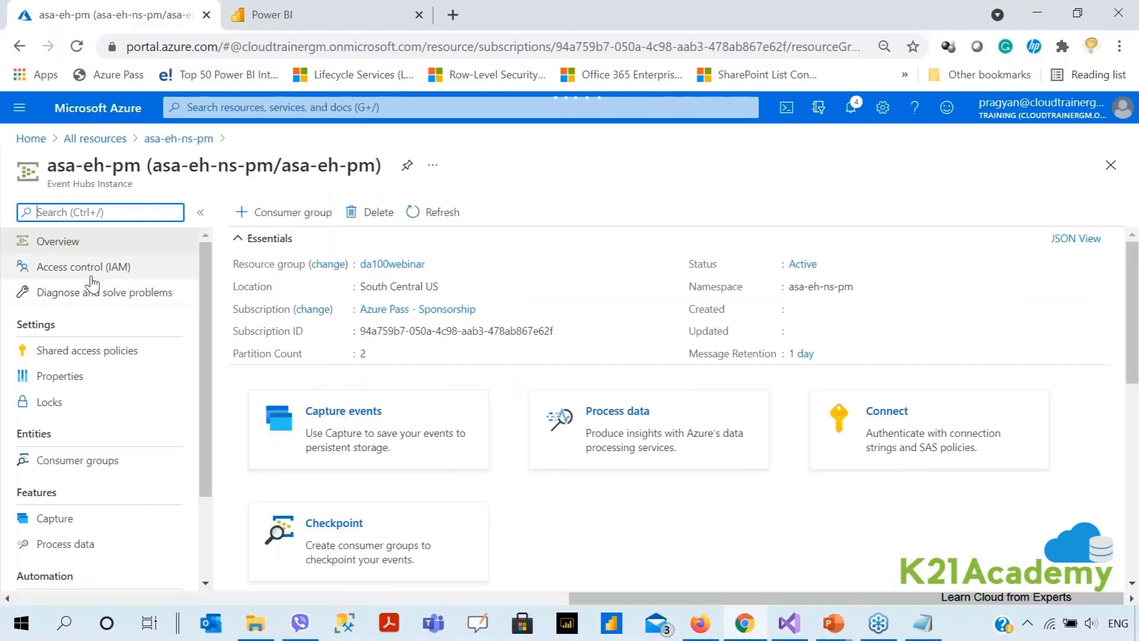
Copy the Connection string–primary key of the asa-eh-sap-pm shared access policy.
click(77, 356)
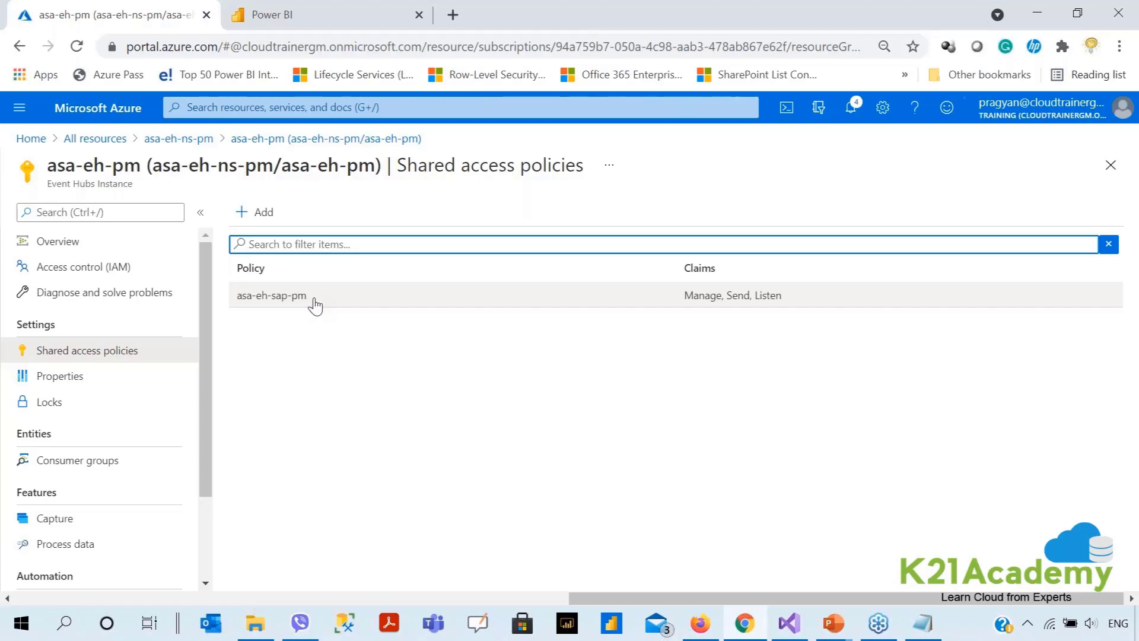
click(314, 304)
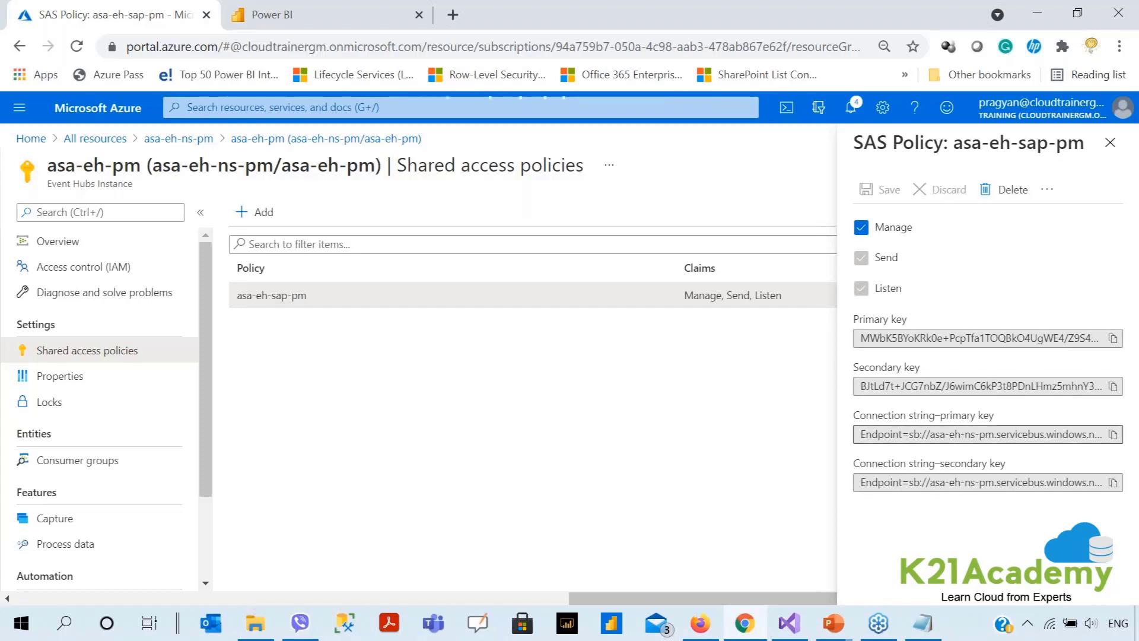
click(1112, 434)
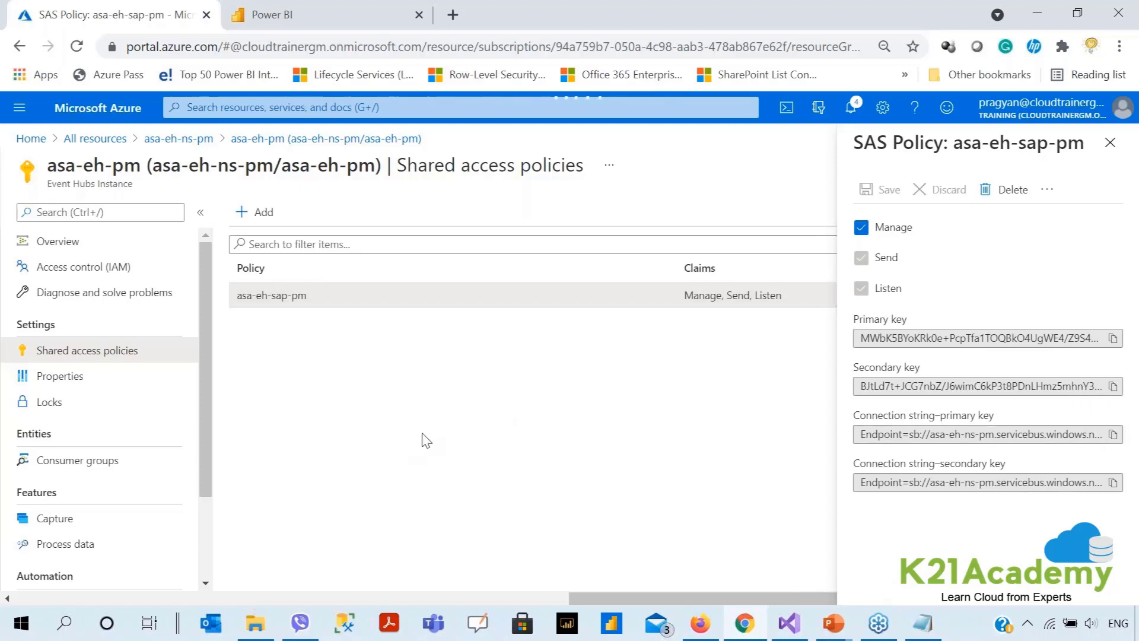
Paste the asa-eh-pm connection string into the EventHubDemo setting, save all, and start the simulator.
click(788, 629)
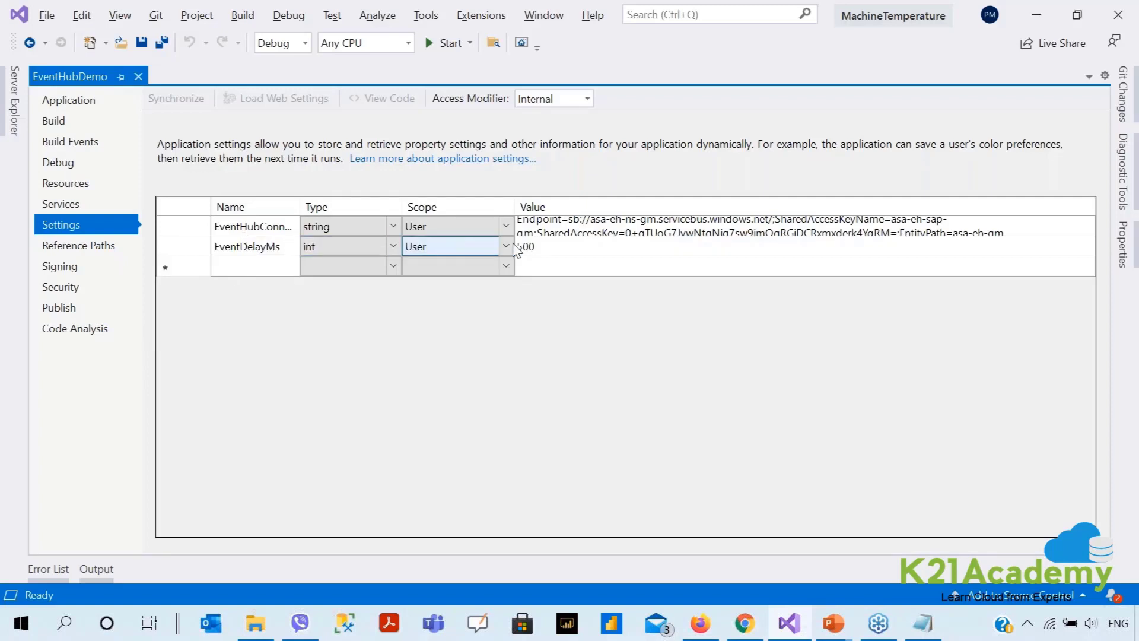
click(184, 234)
drag(184, 236, 178, 319)
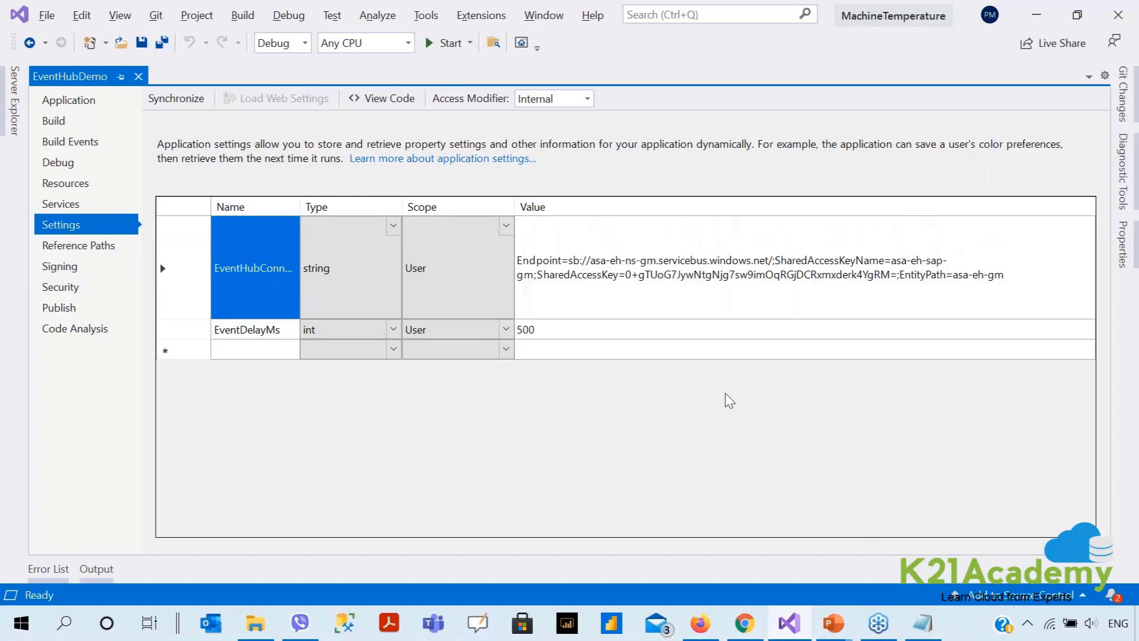
click(1005, 275)
click(999, 276)
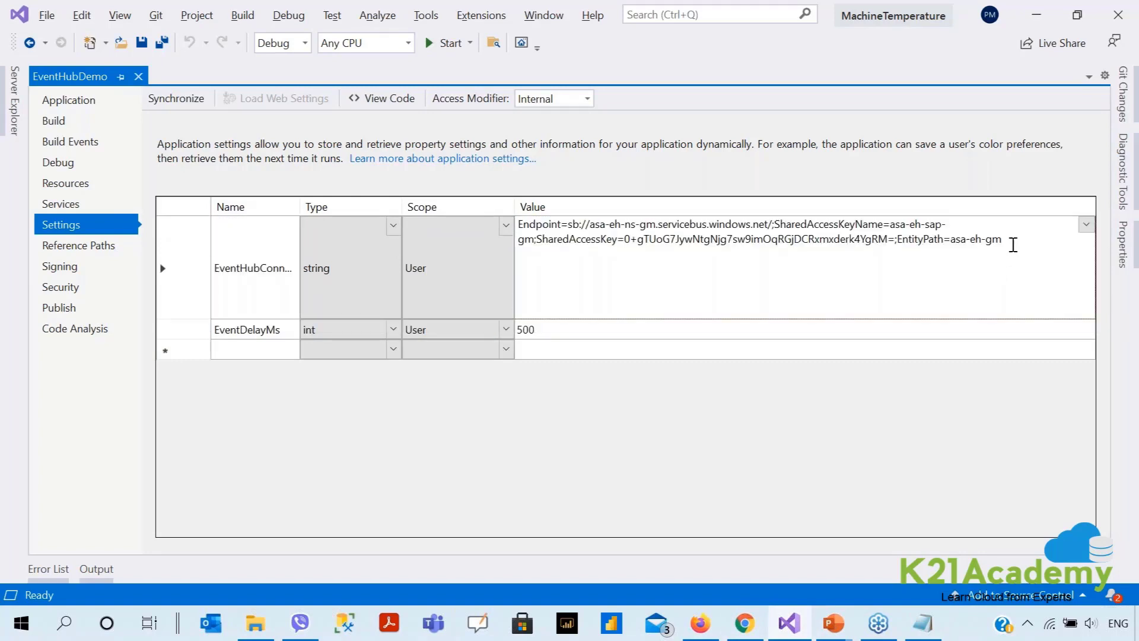
drag(1011, 242, 560, 226)
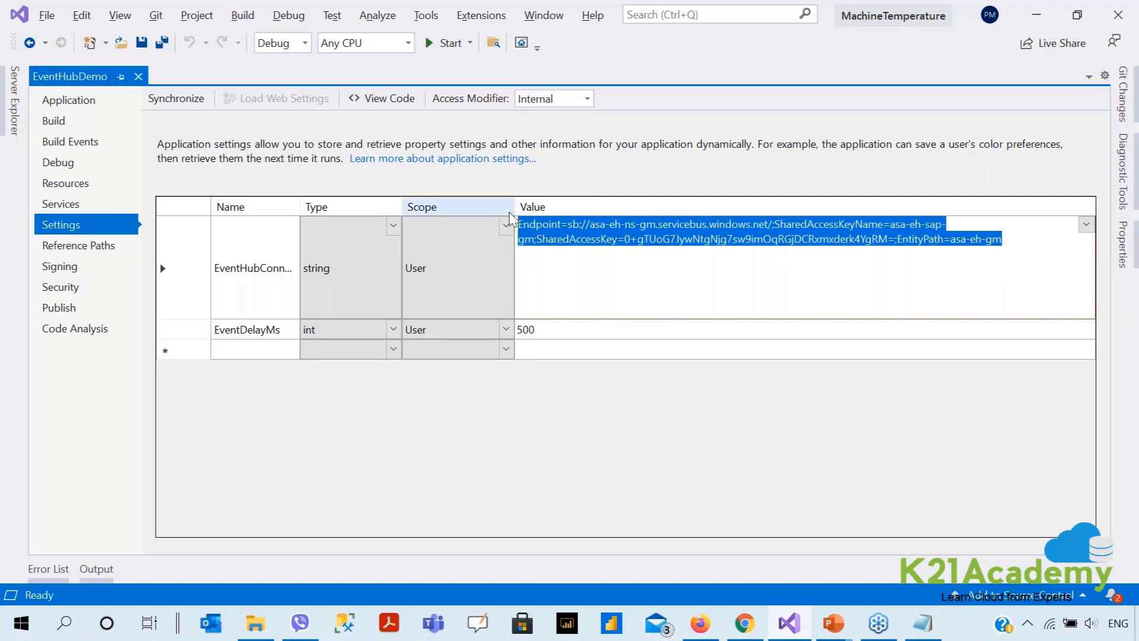
key(ctrl+v)
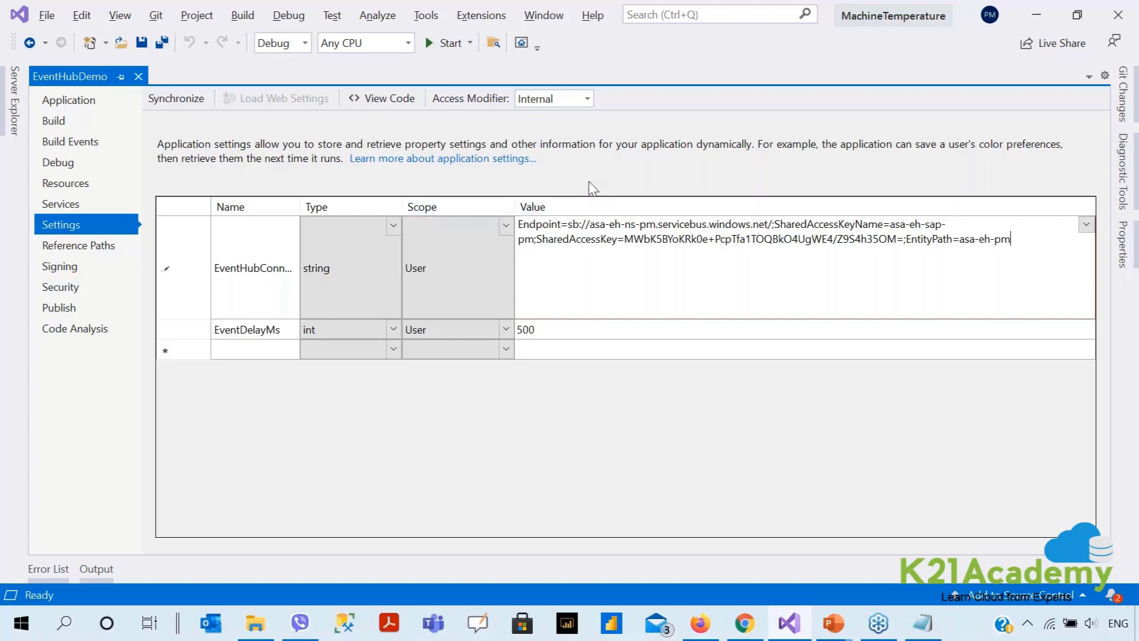
click(162, 42)
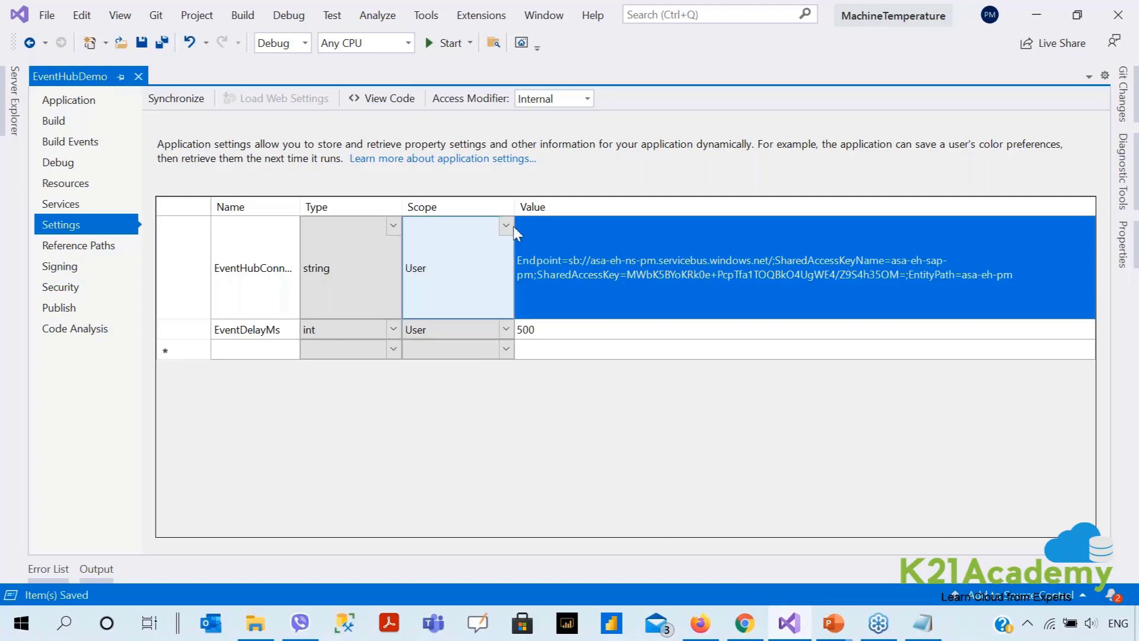
click(444, 42)
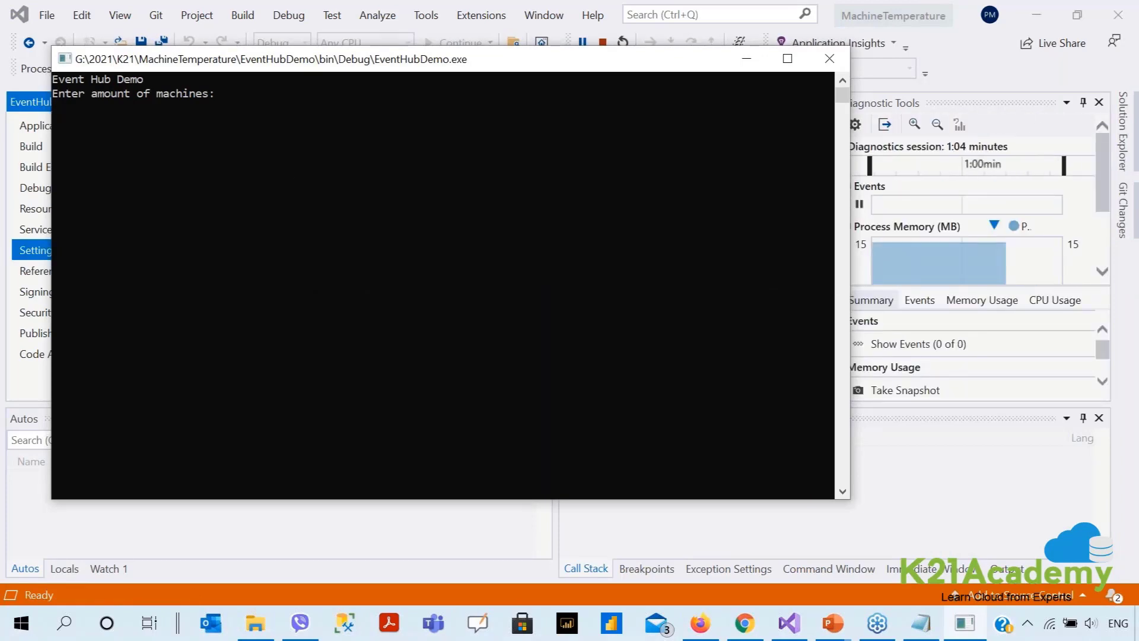
Run 3 machines, check status showing each at 77 and Stable, then minimize the console.
text(3)
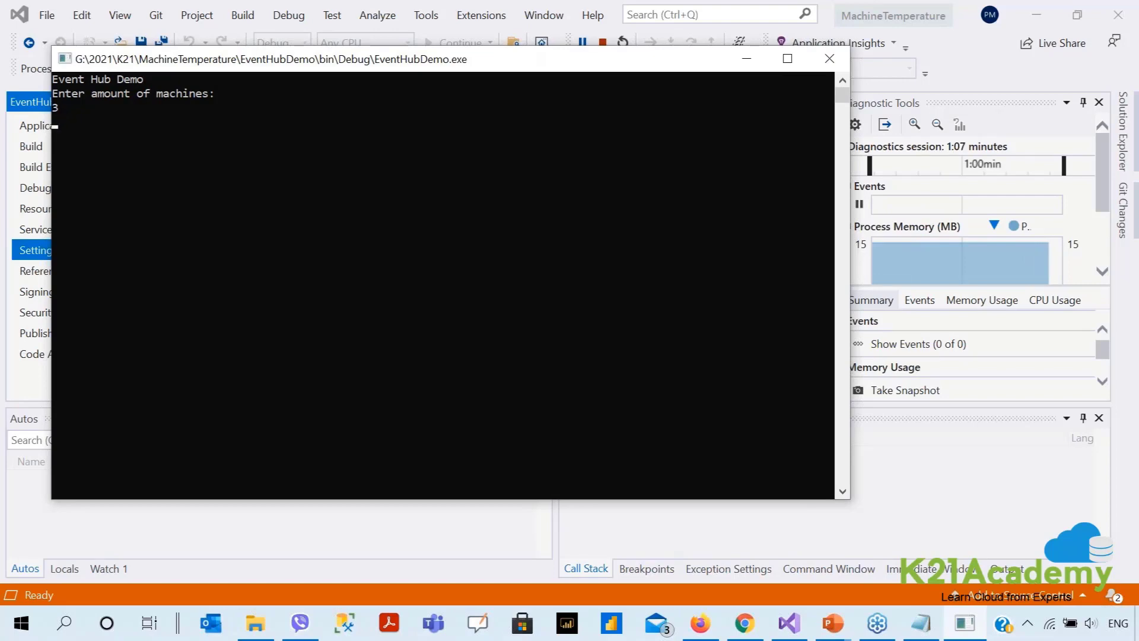
key(Return)
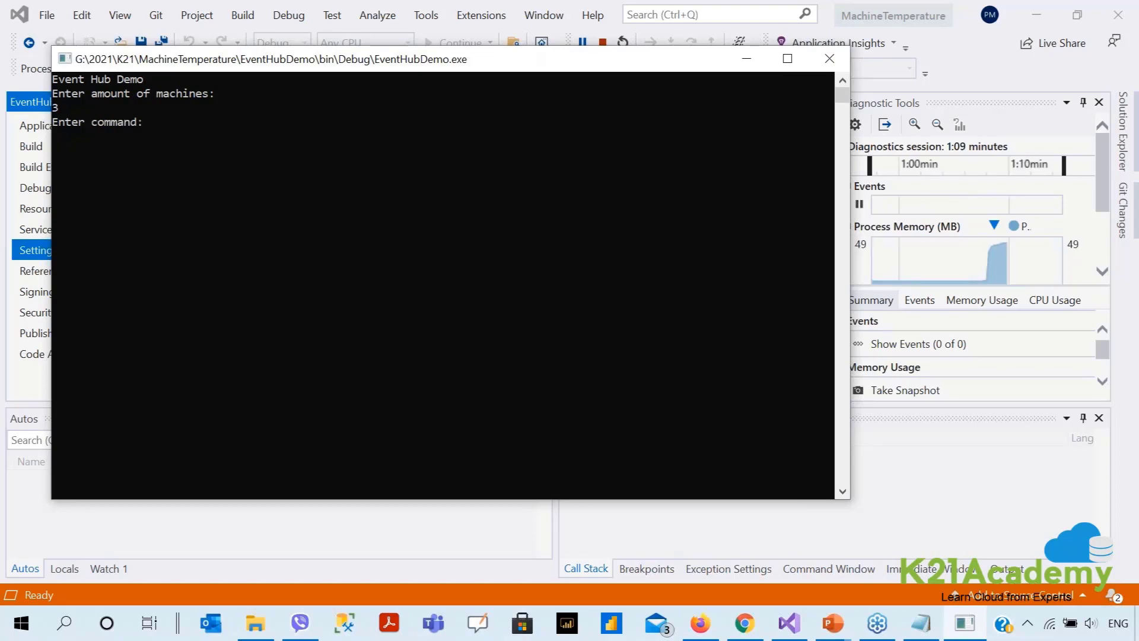
text(status)
key(Return)
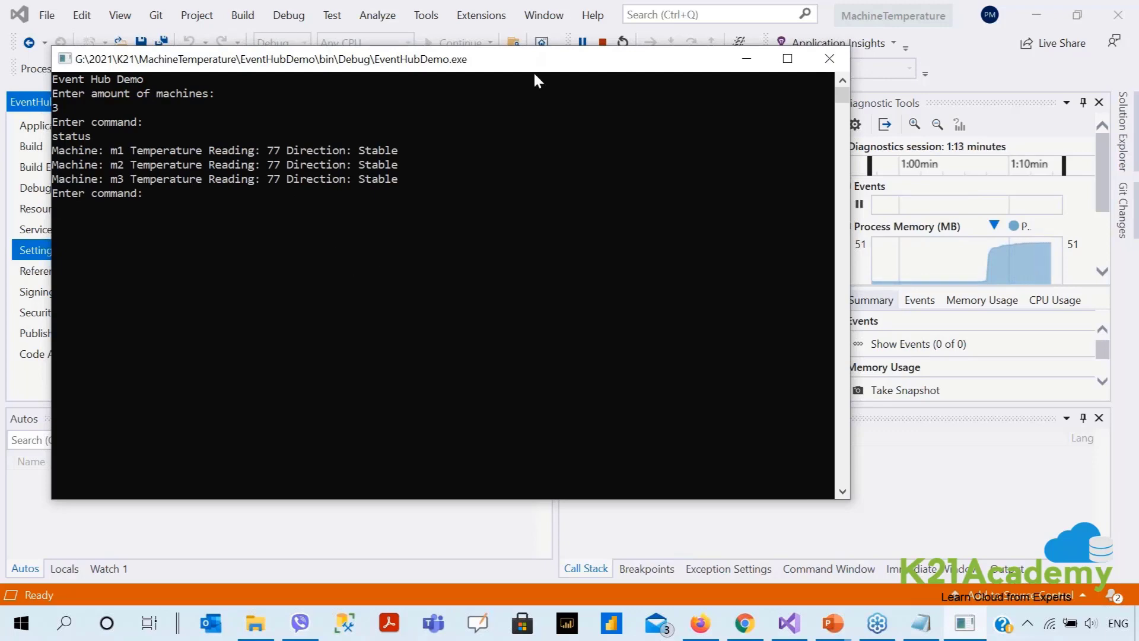
click(745, 59)
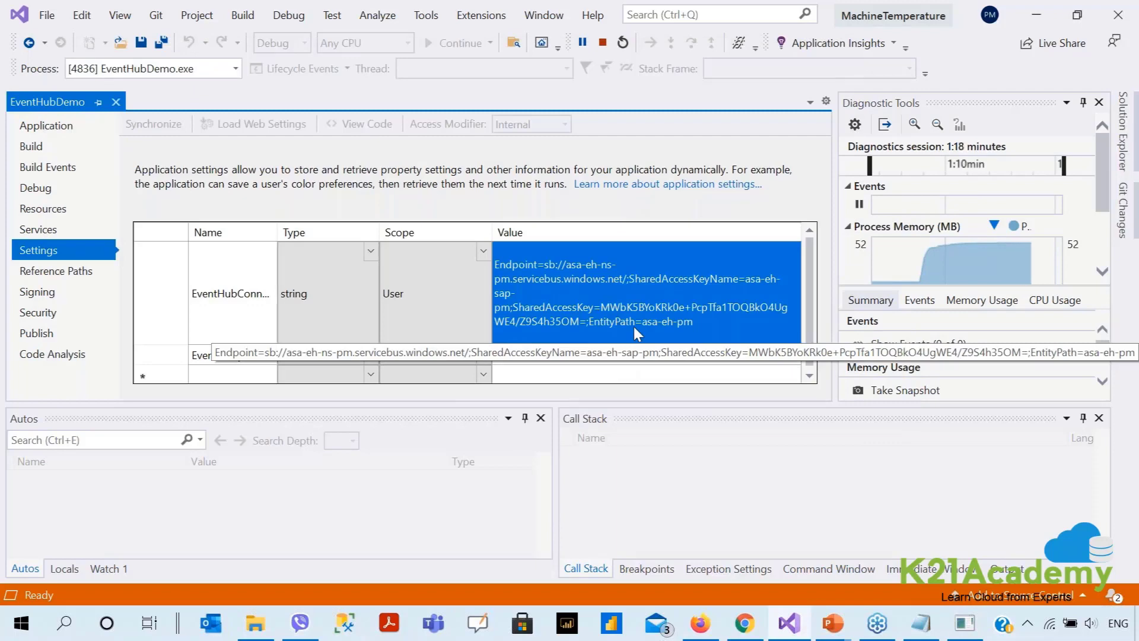
Open the asa-eh-pm event hub overview and scroll to its Requests chart.
key(alt+Tab)
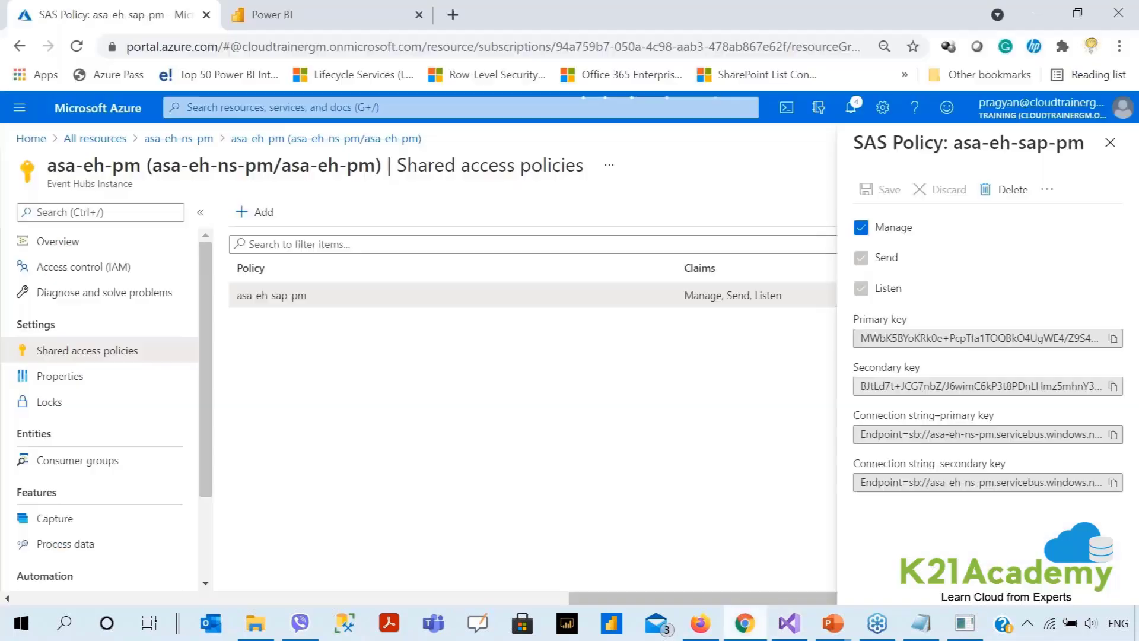
click(66, 241)
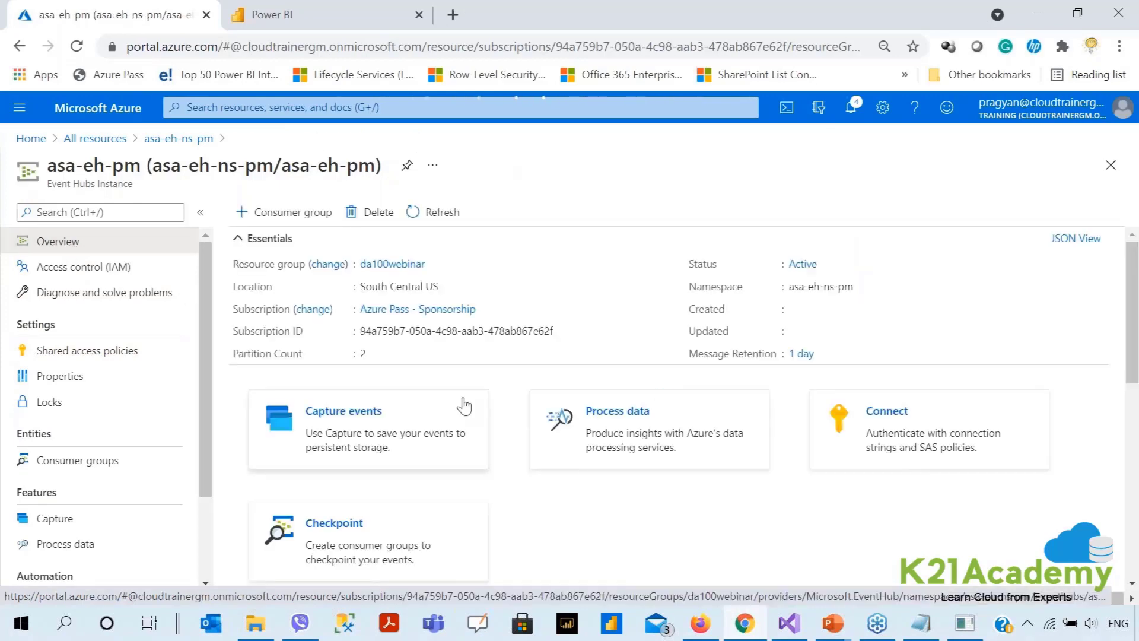
scroll(463, 404, down, 6)
scroll(464, 406, down, 2)
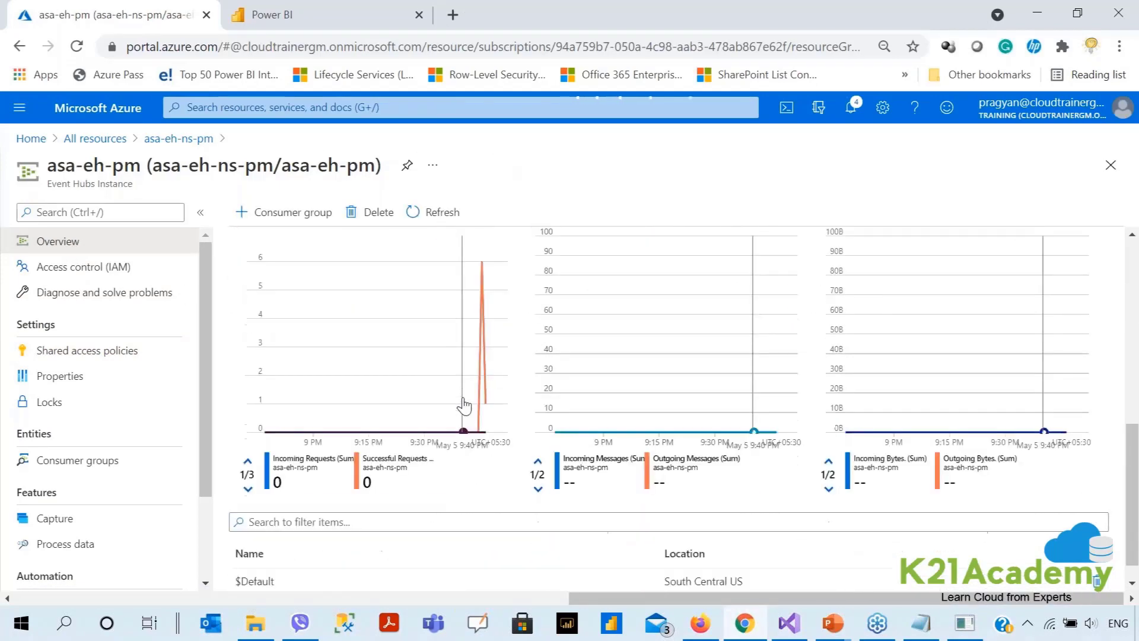
scroll(464, 542, up, 2)
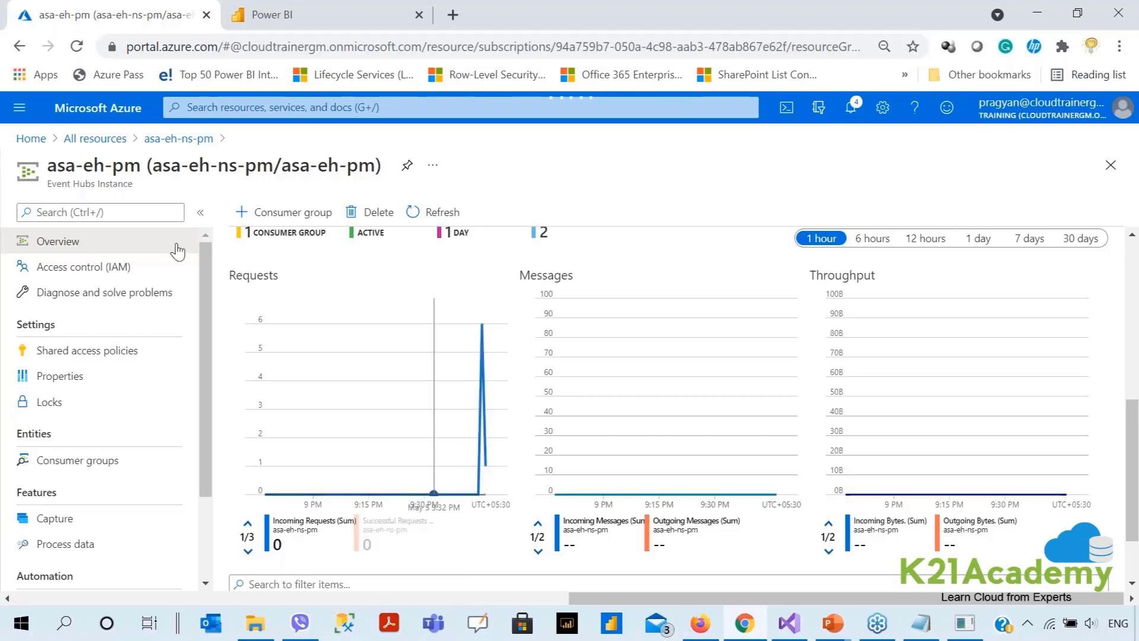
Reload the overview to see 7 incoming requests, then return to the Azure home page.
click(77, 47)
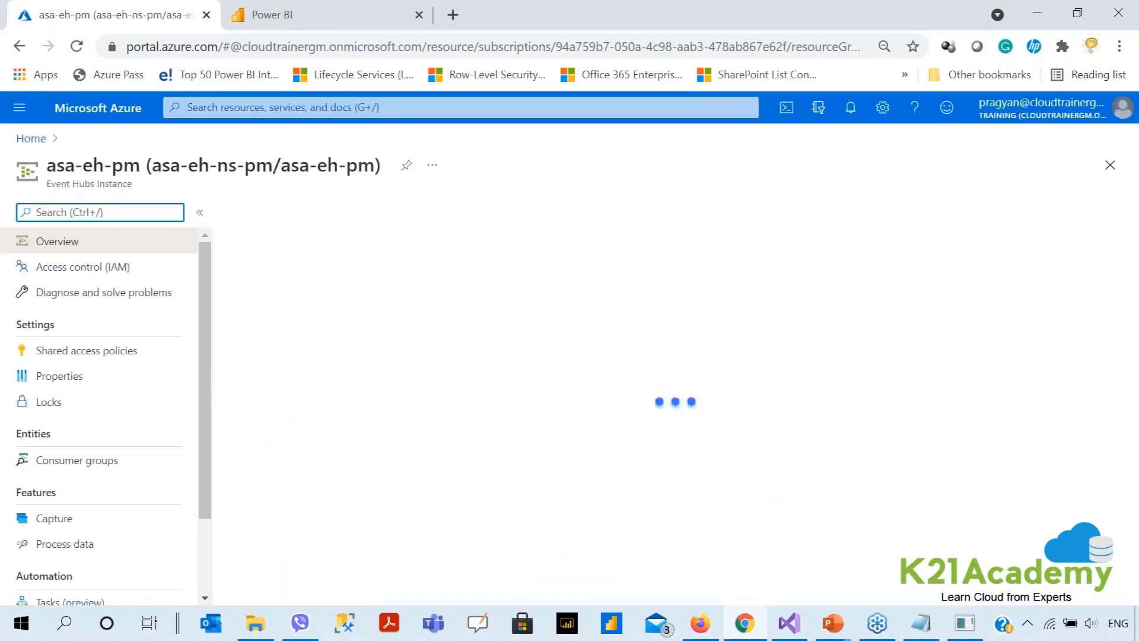
scroll(275, 429, down, 6)
scroll(431, 569, down, 2)
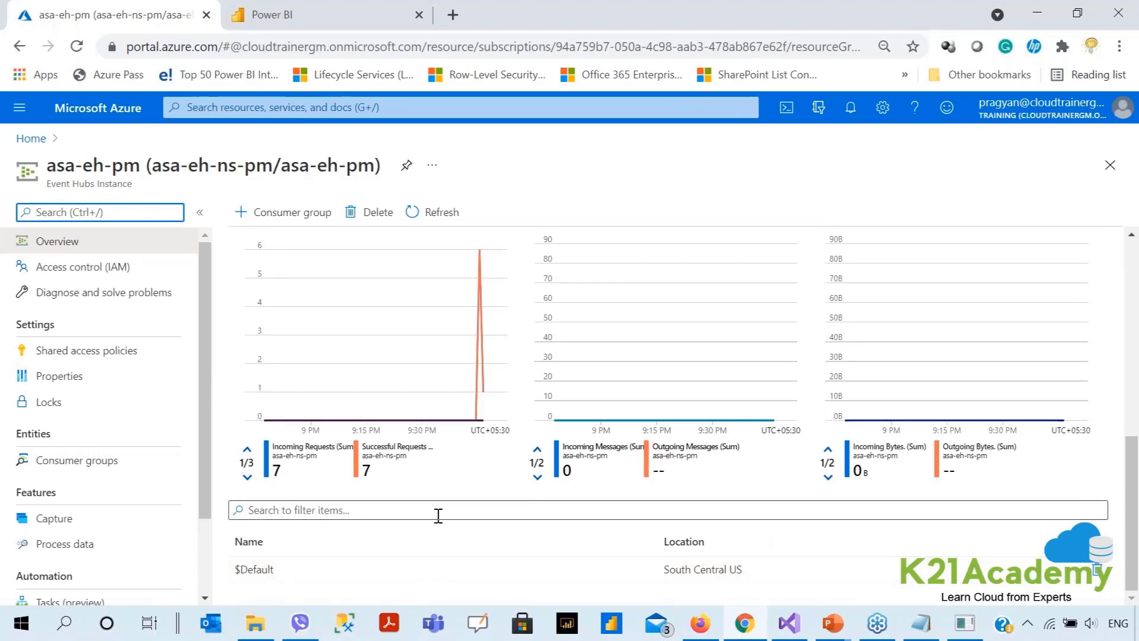
scroll(468, 506, up, 2)
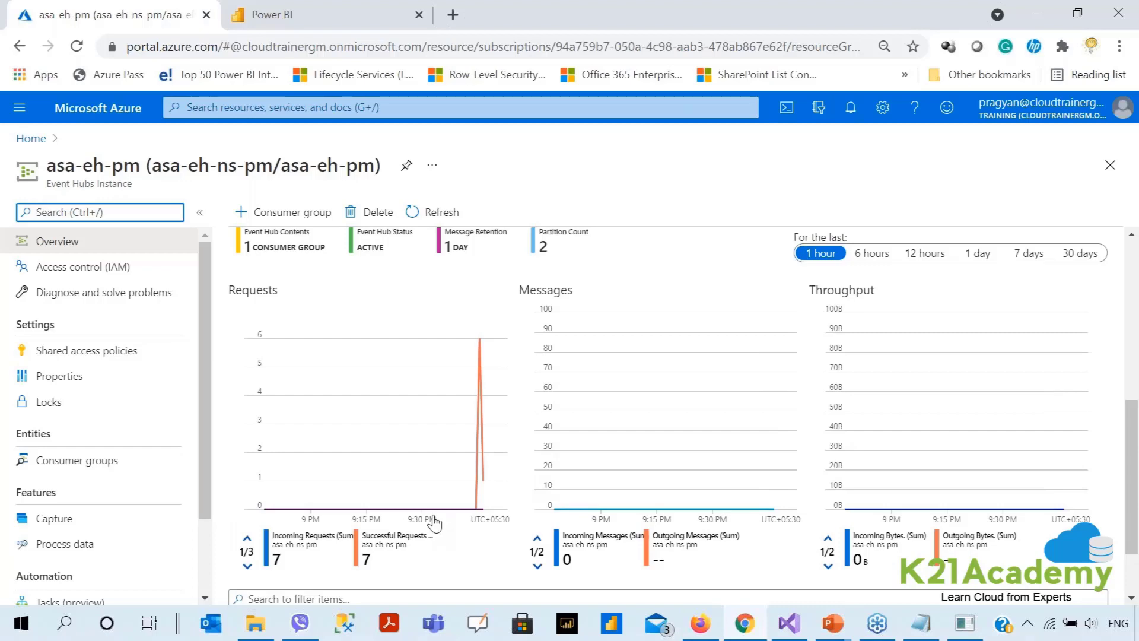
click(34, 141)
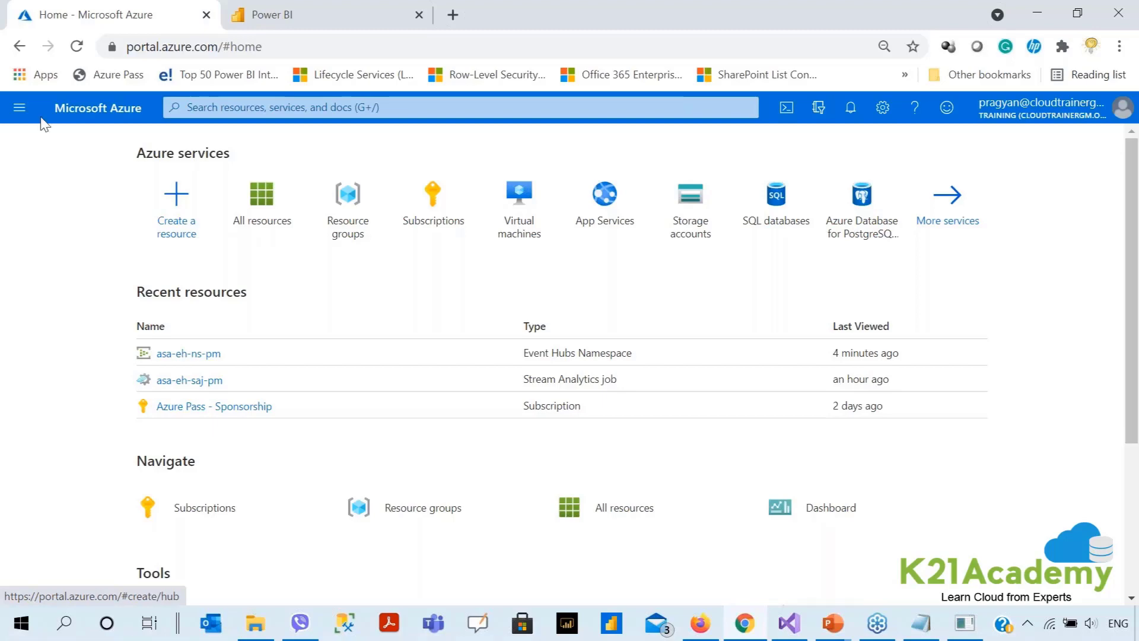
Open the asa-eh-saj-pm job, look over its Inputs, Query and Outputs, ending on the empty Inputs list.
click(265, 228)
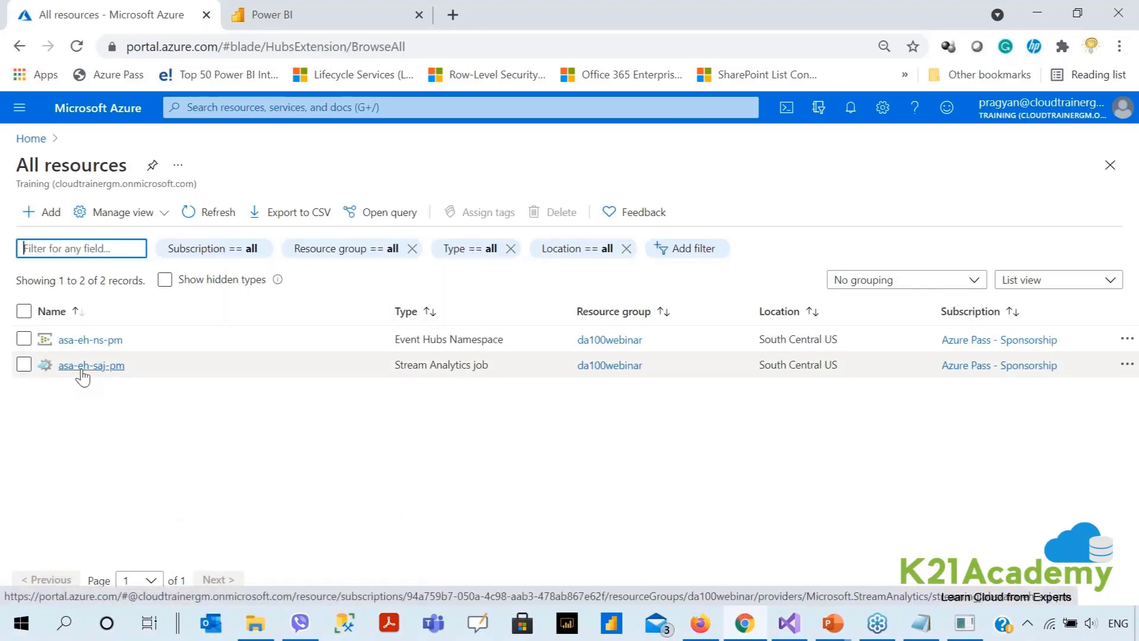
click(81, 369)
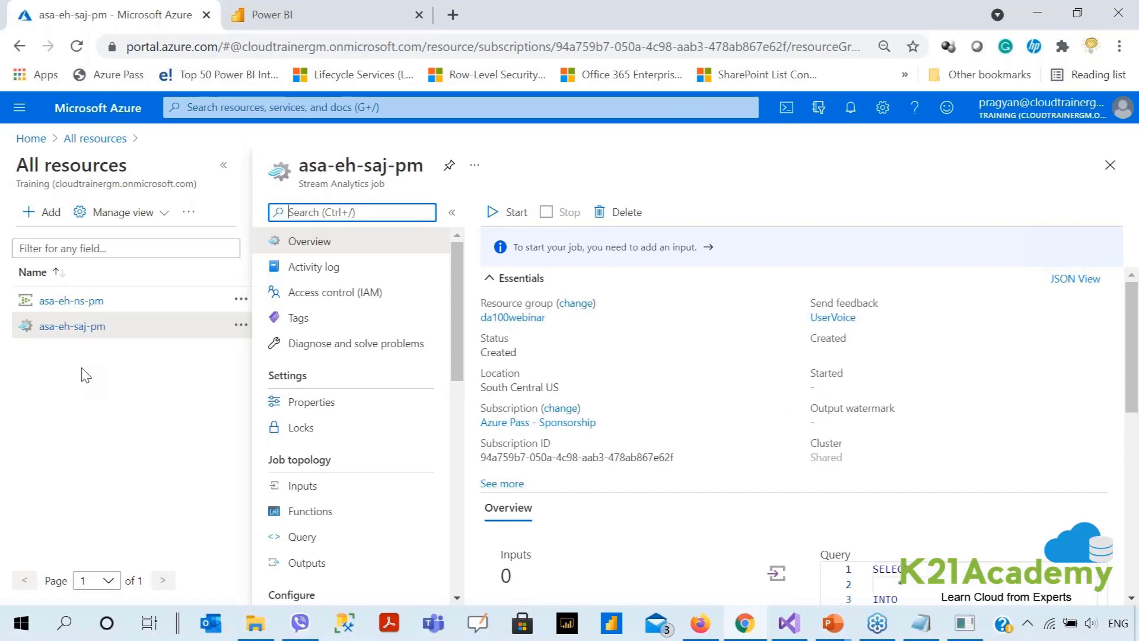
click(224, 166)
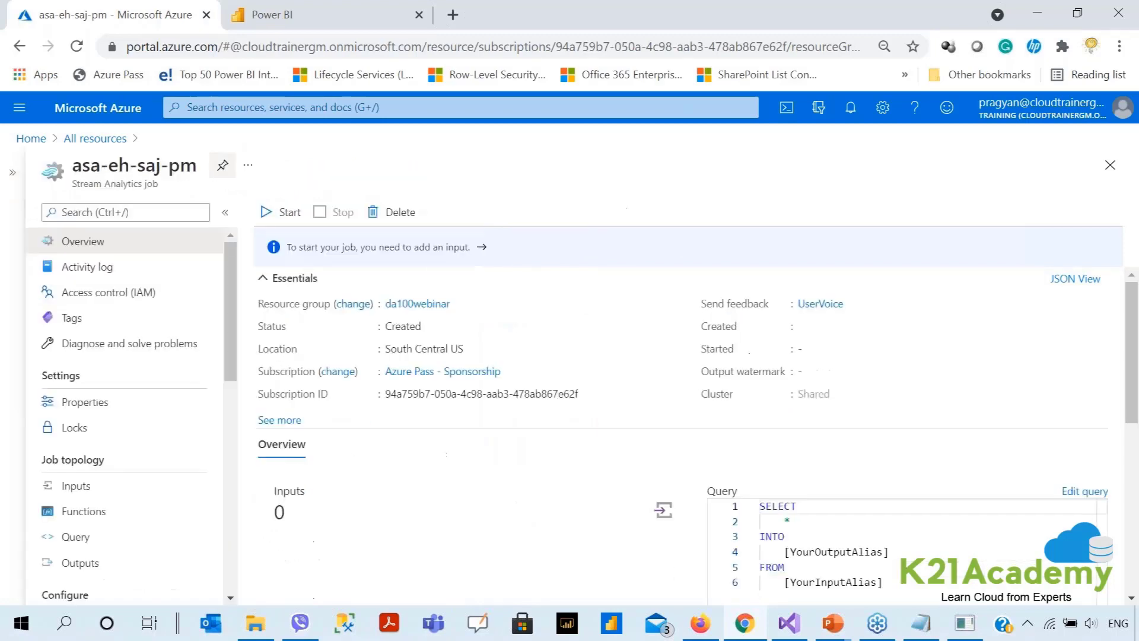
click(96, 486)
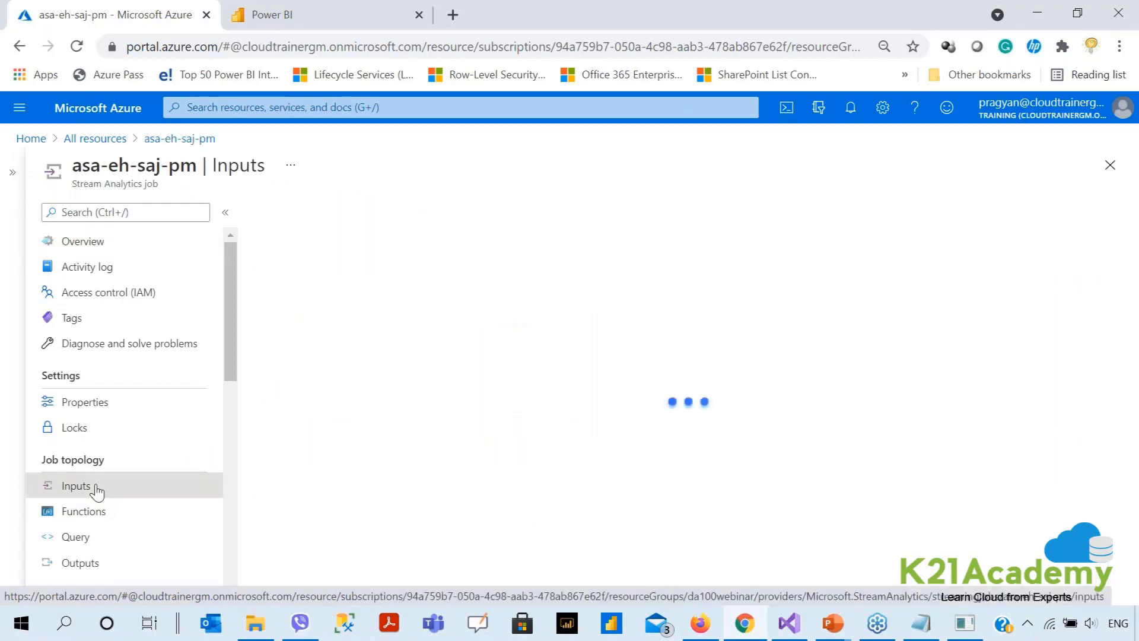
click(89, 541)
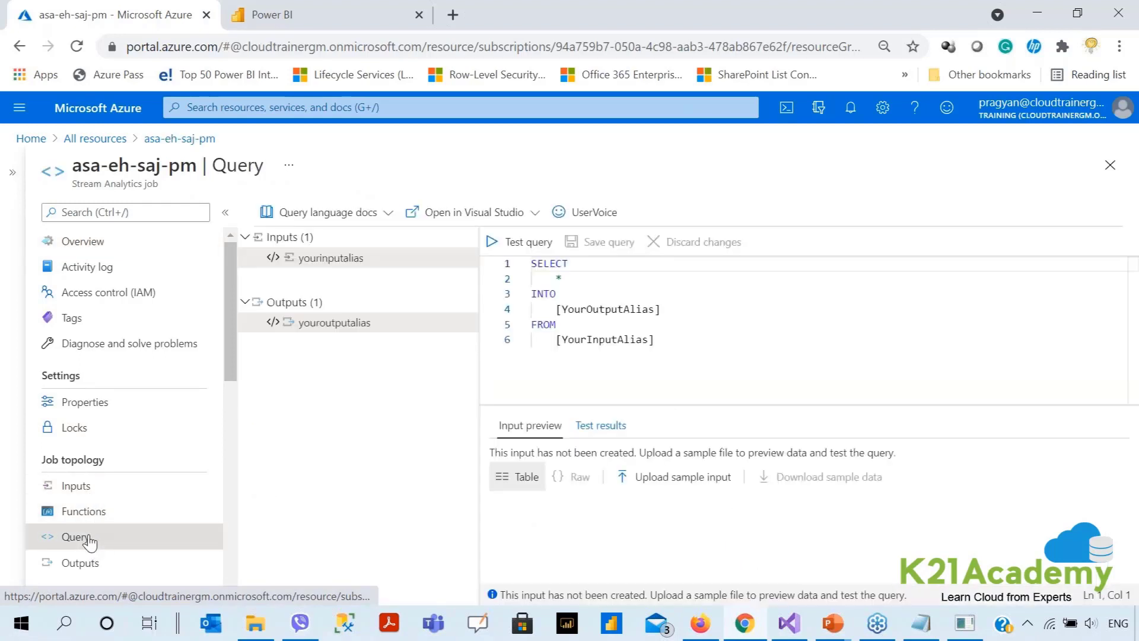
click(108, 570)
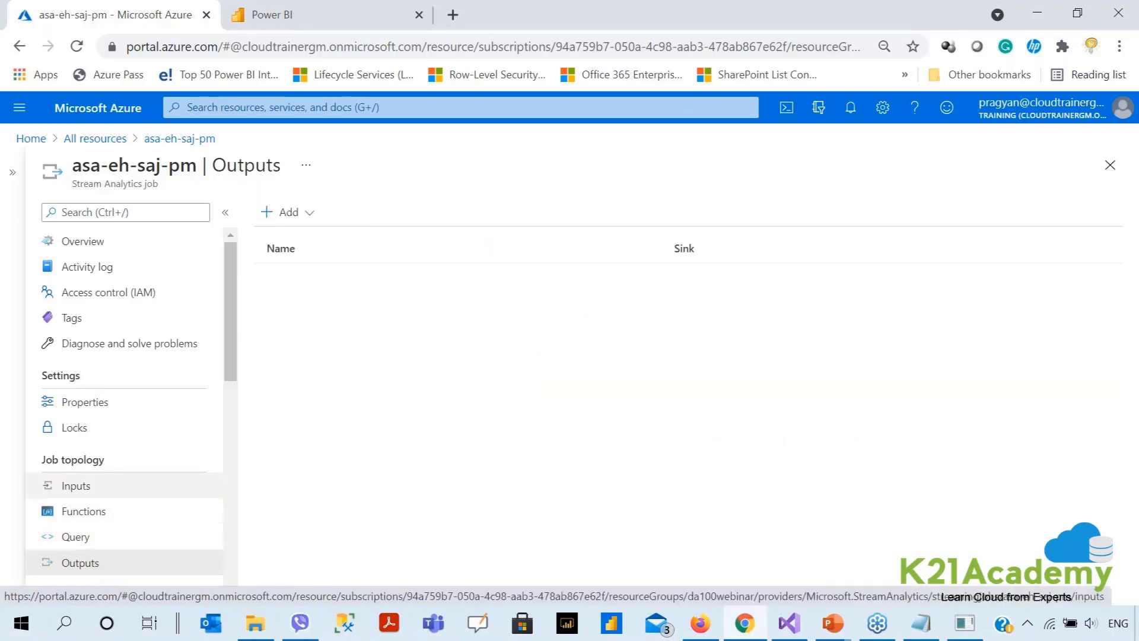
click(103, 491)
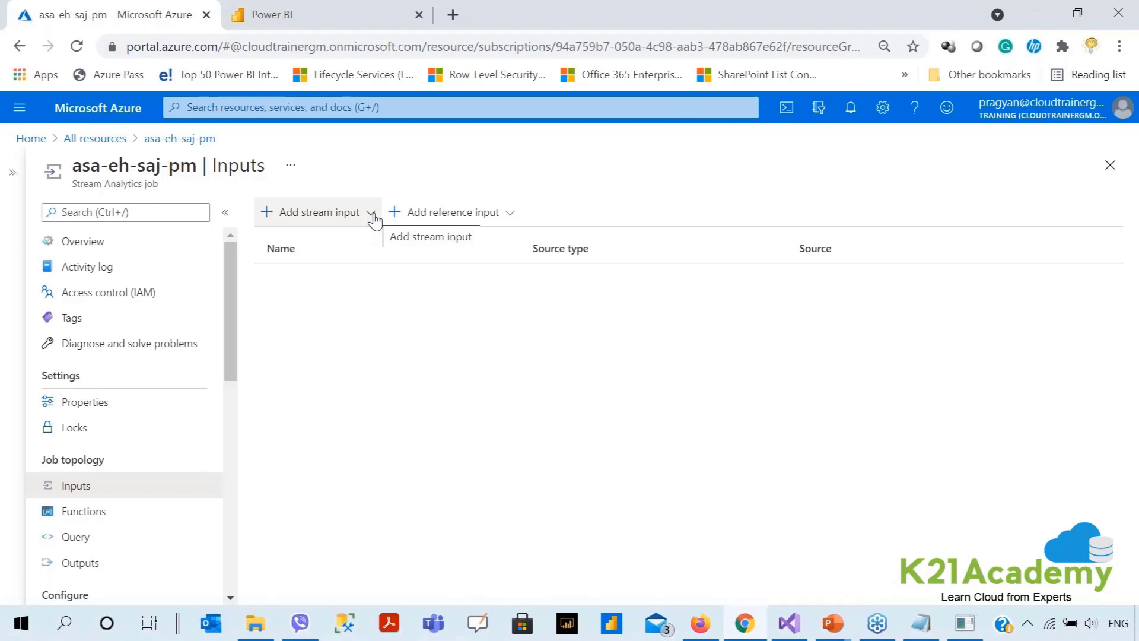
Start a new Event Hub stream input with the alias InputStream.
click(372, 215)
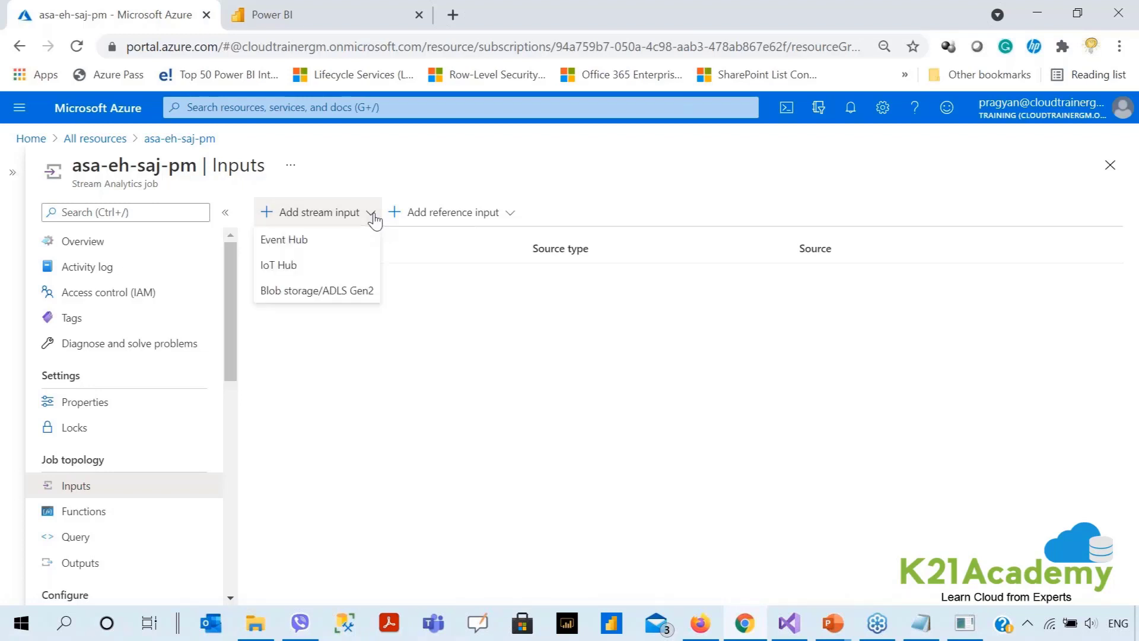
click(325, 243)
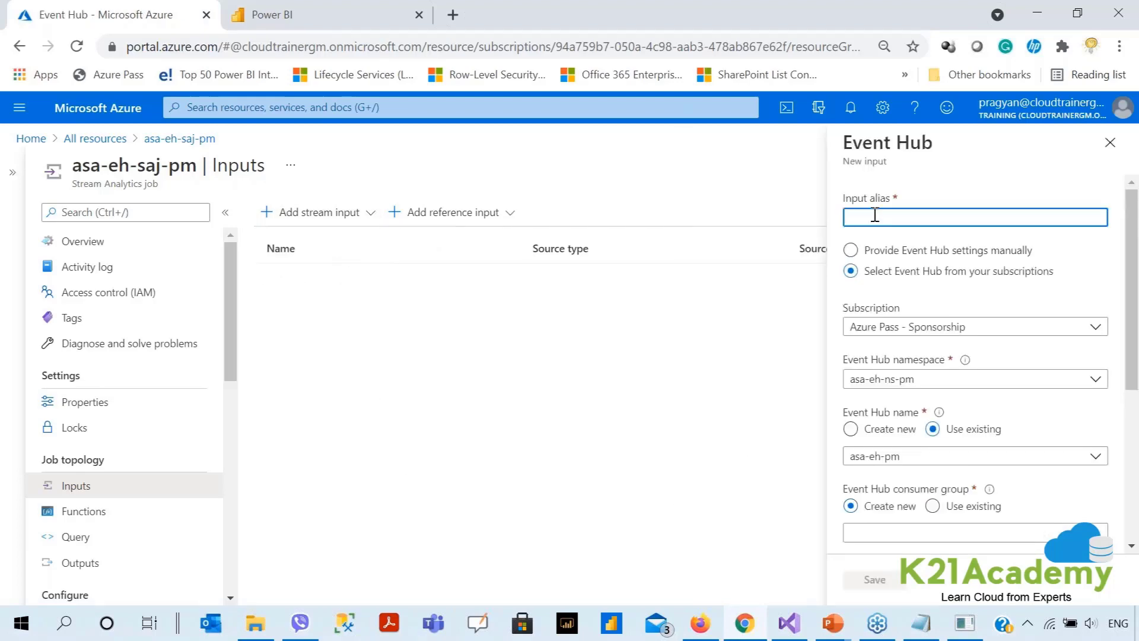
text(Input)
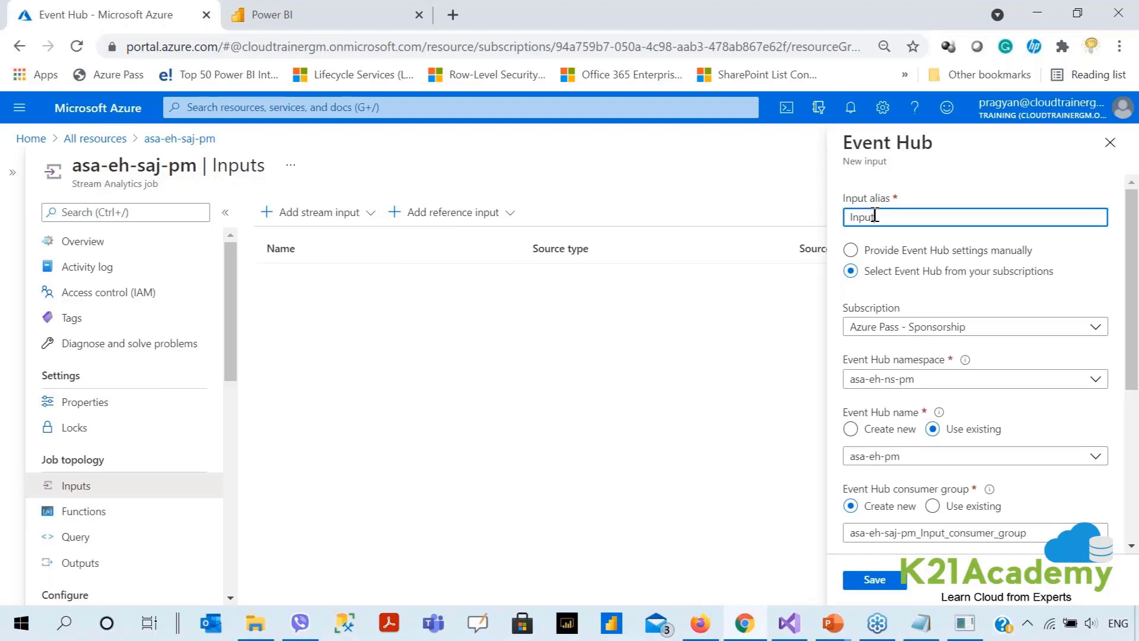
text(Stream)
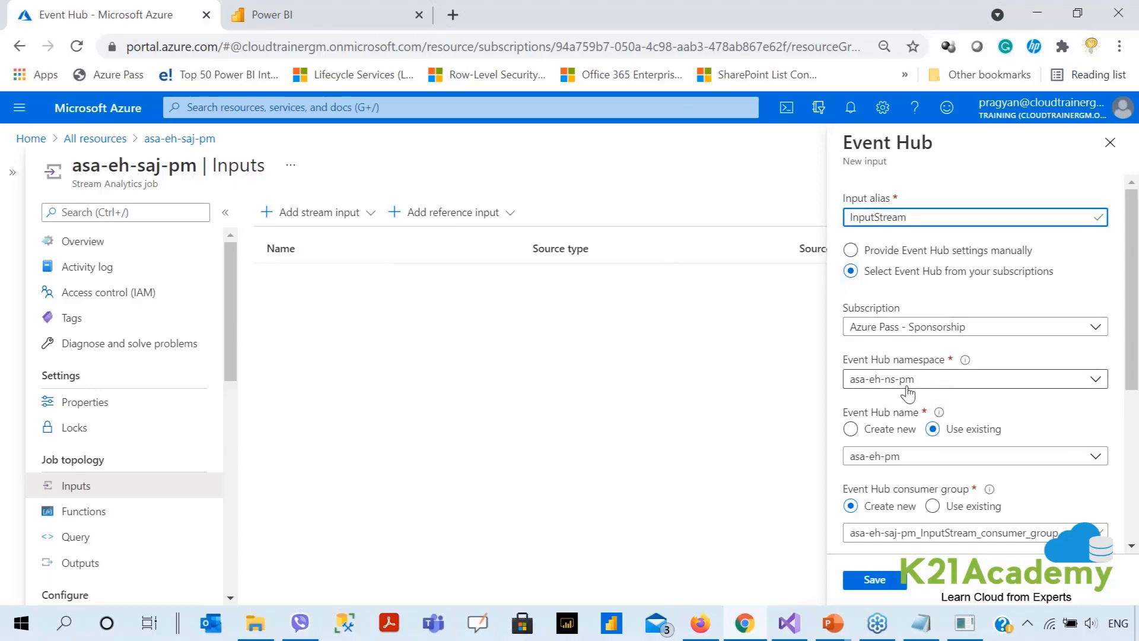
scroll(906, 393, down, 3)
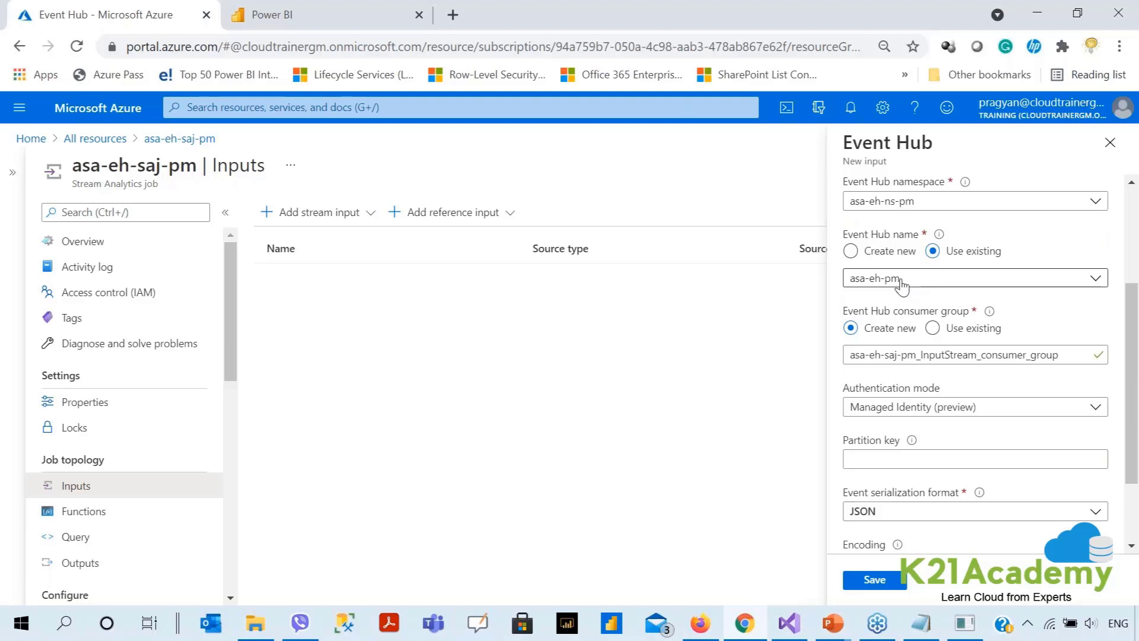
scroll(902, 285, down, 2)
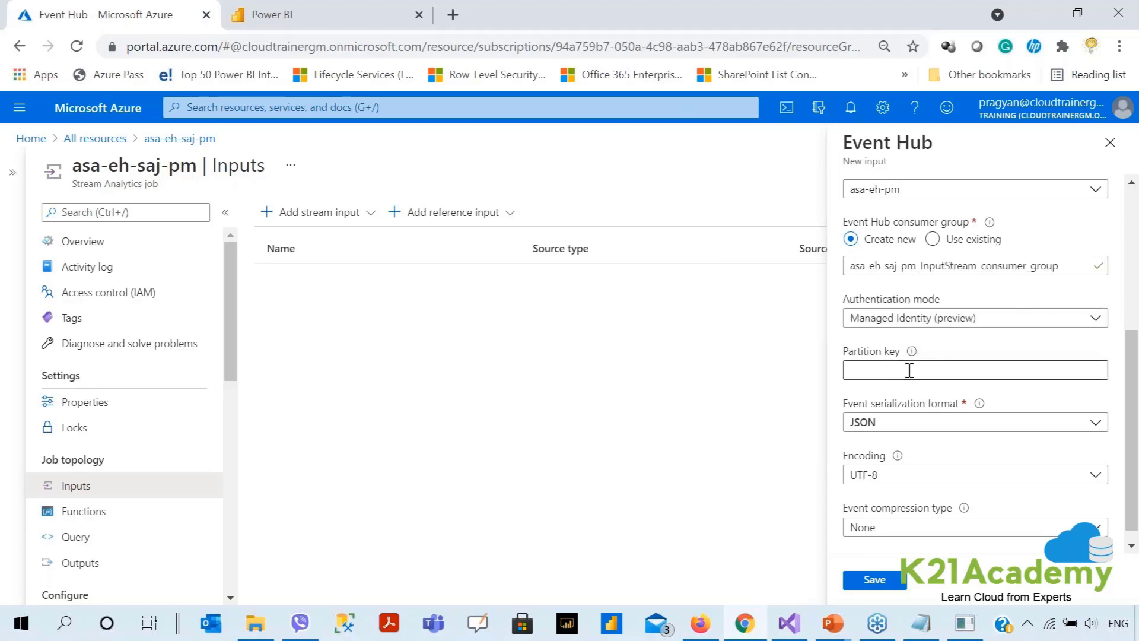
Choose connection-string authentication with the existing asa-eh-sap-pm policy and save the input.
click(929, 320)
click(910, 337)
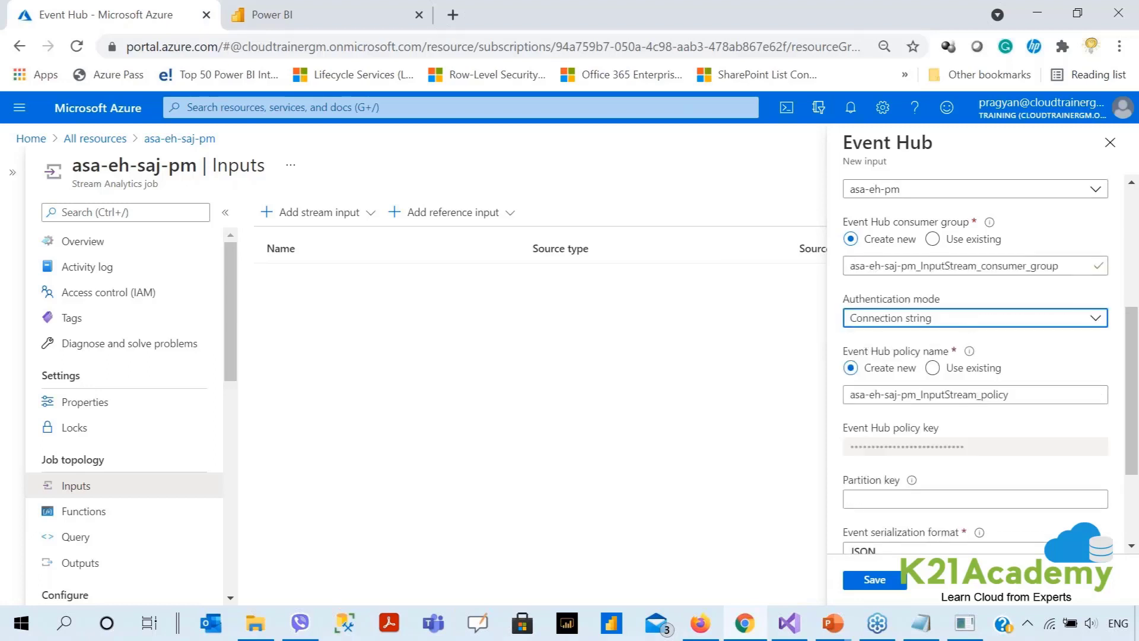
click(941, 370)
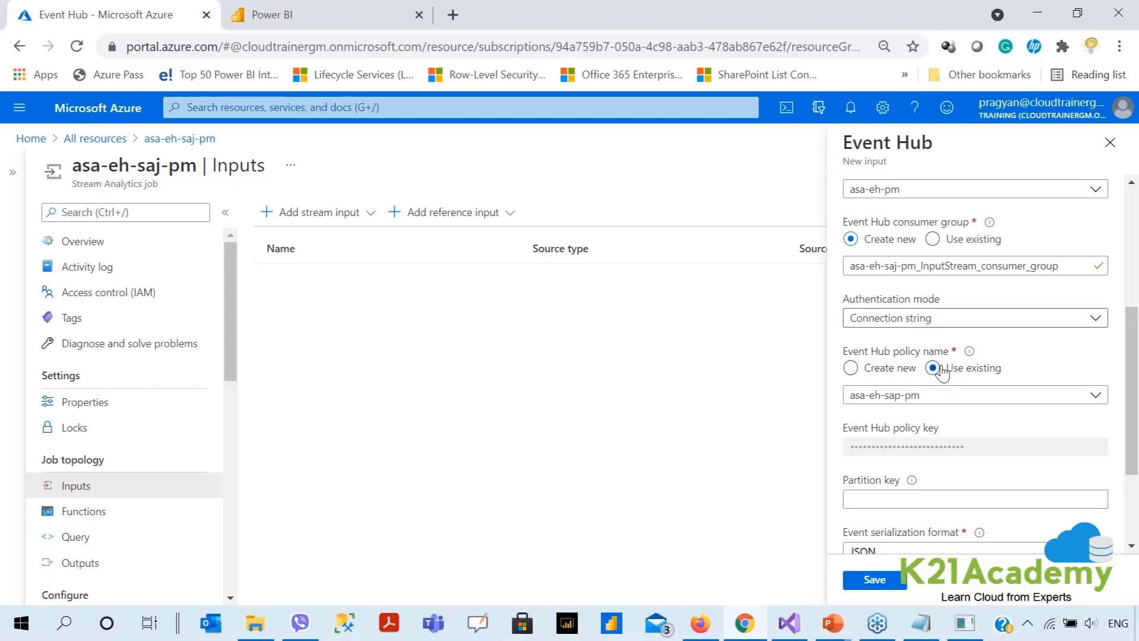
scroll(964, 432, down, 3)
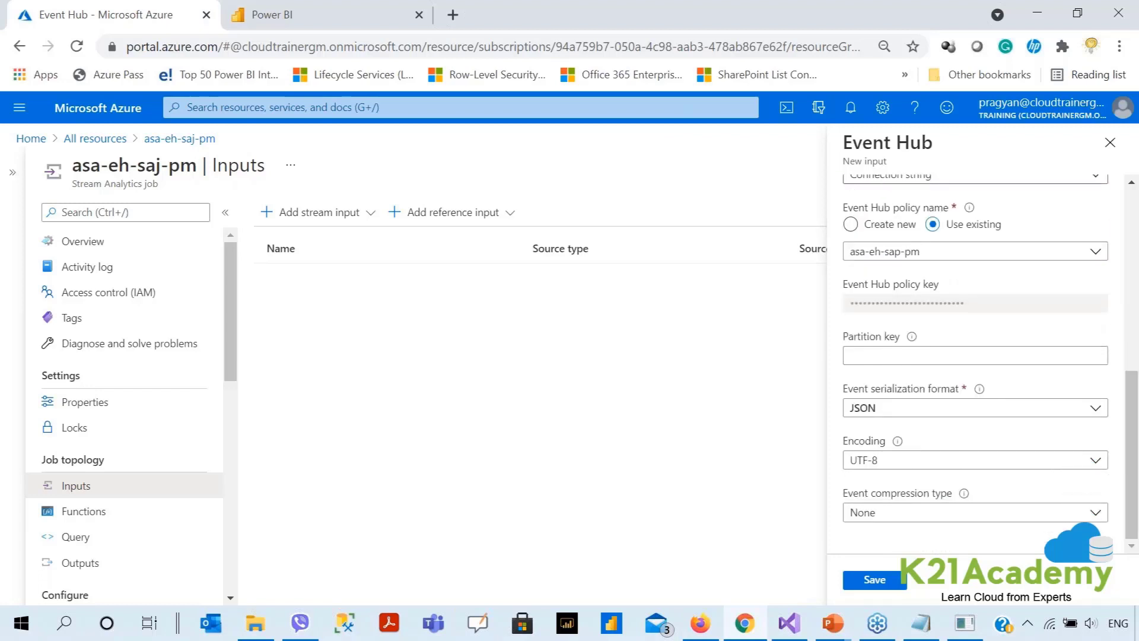
click(880, 581)
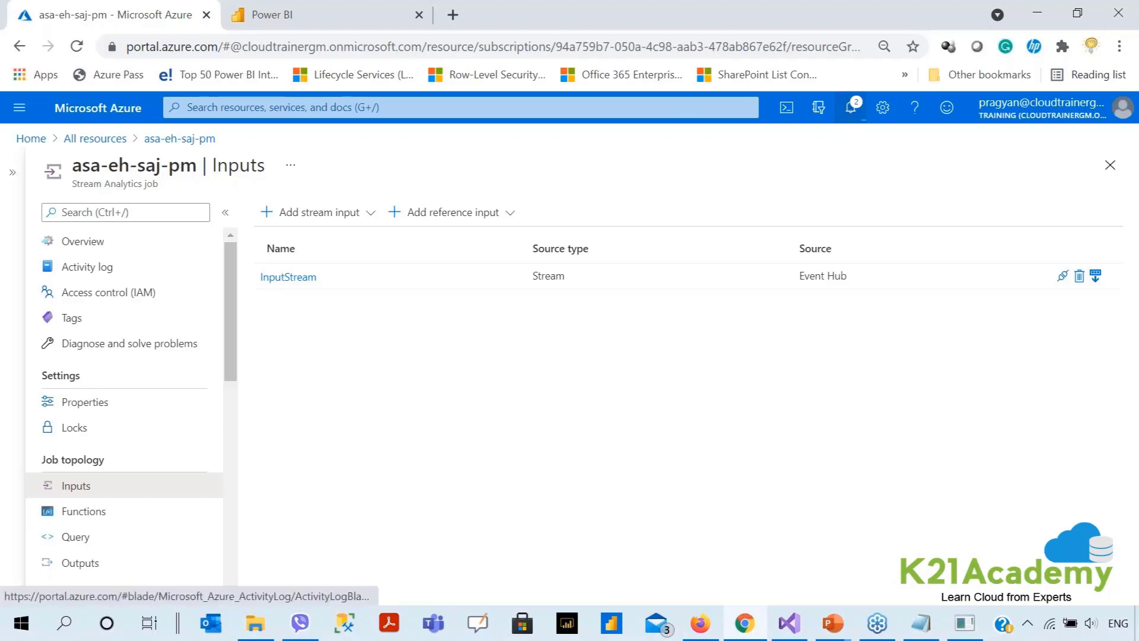
Open the asa-eh-saj-pm Query page and enlarge the InputStream preview showing m2 and m3 at 77 Celsius.
click(851, 107)
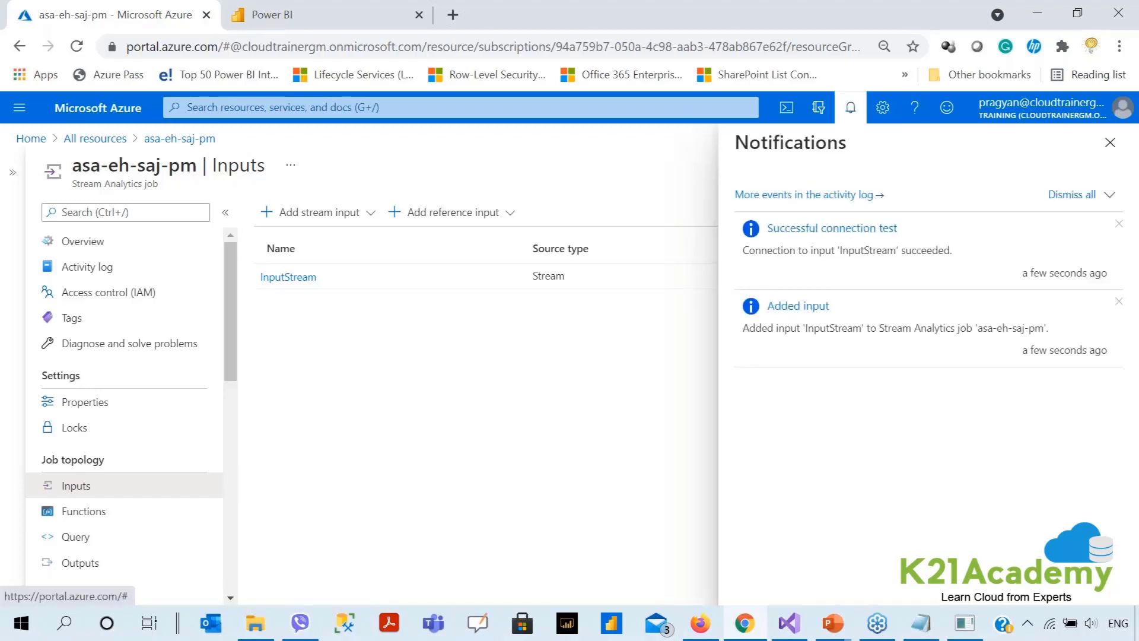
click(419, 419)
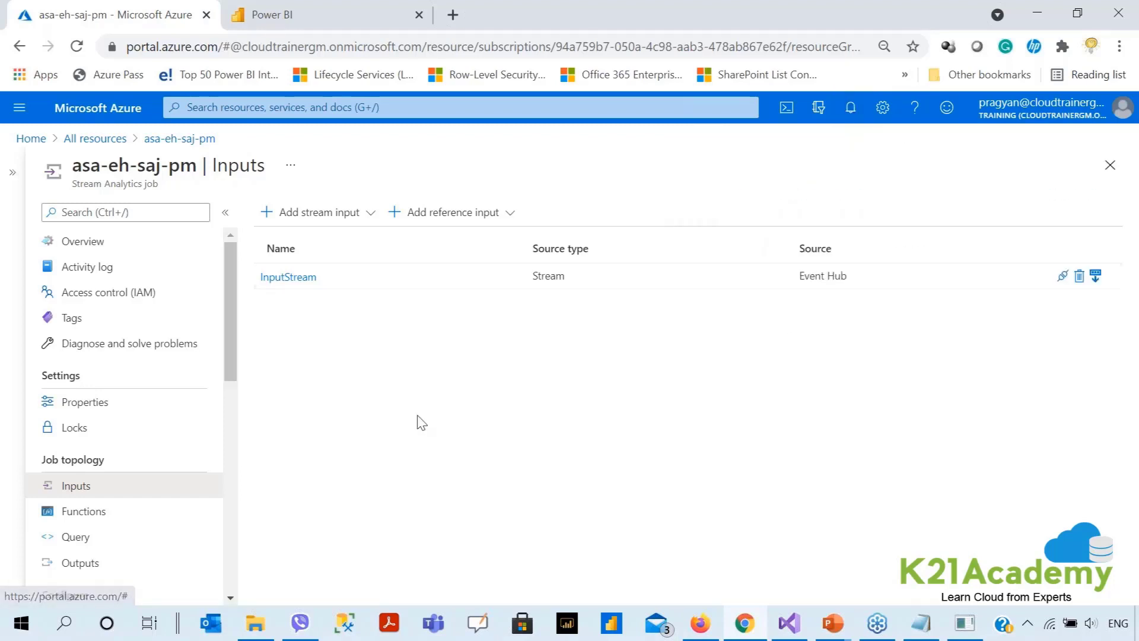
click(107, 541)
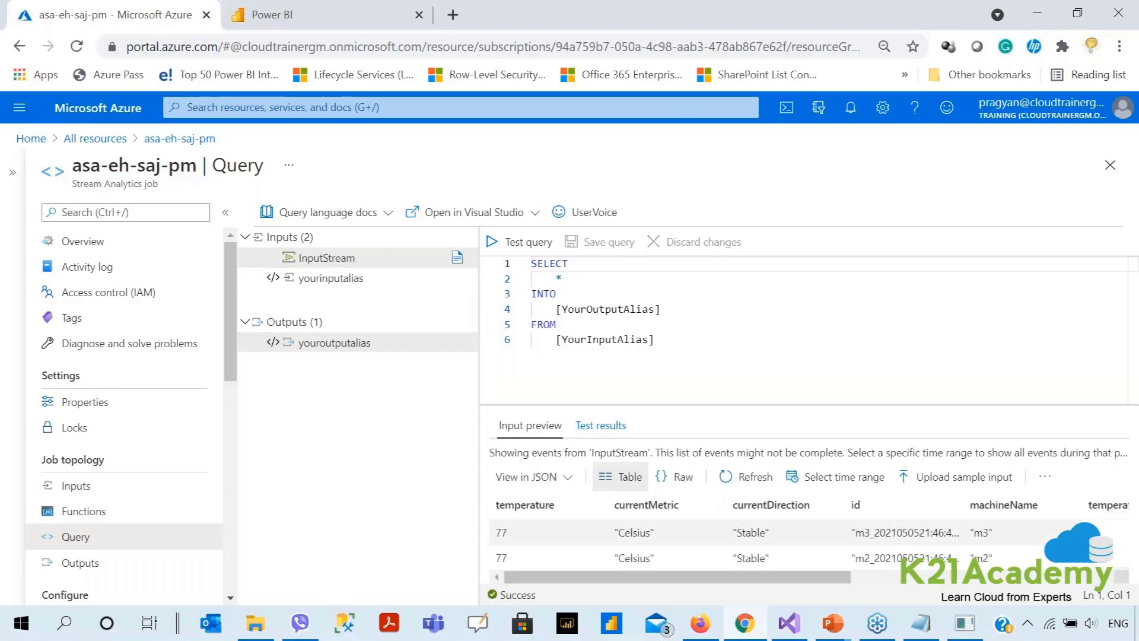
click(225, 212)
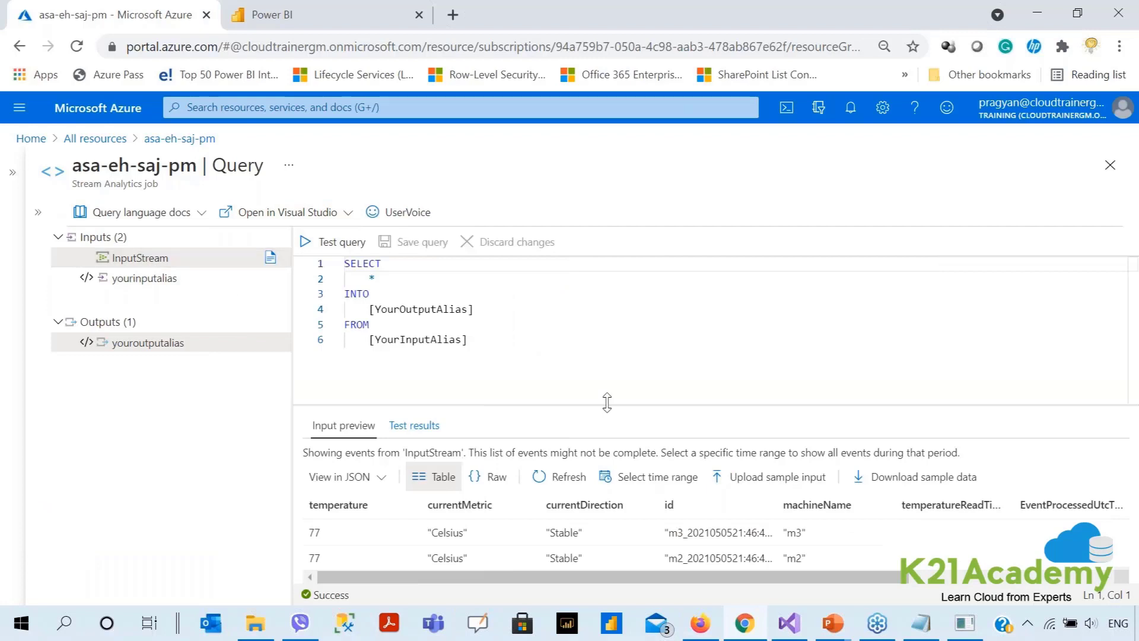
drag(612, 405, 615, 348)
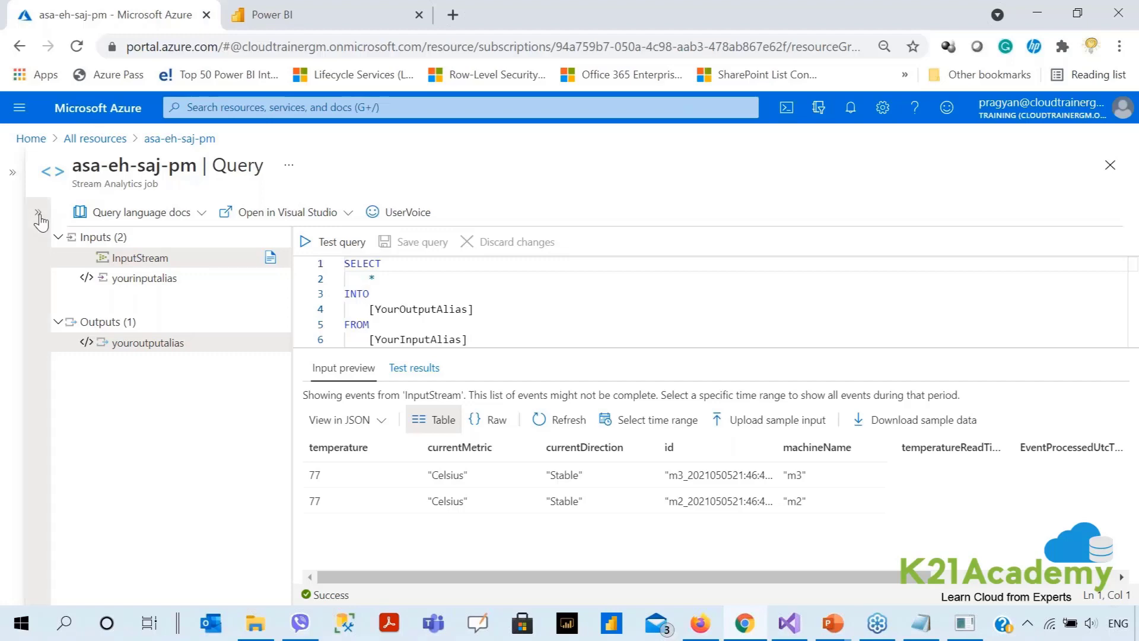
click(38, 214)
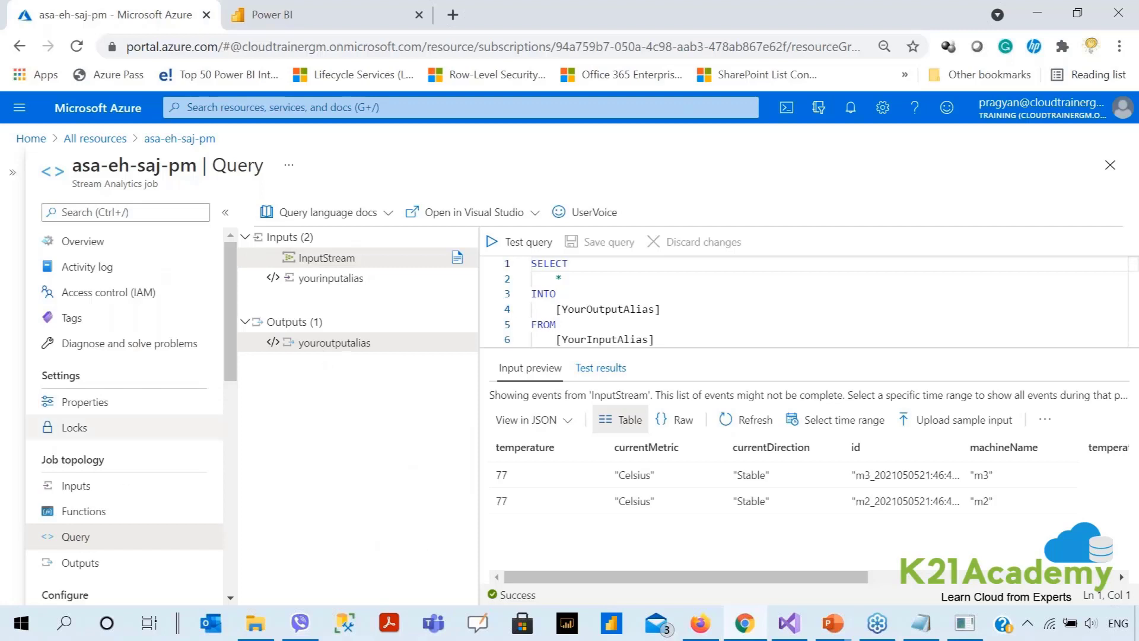
View the job's empty Outputs list, then open Power BI's workspace list from My workspace.
click(80, 562)
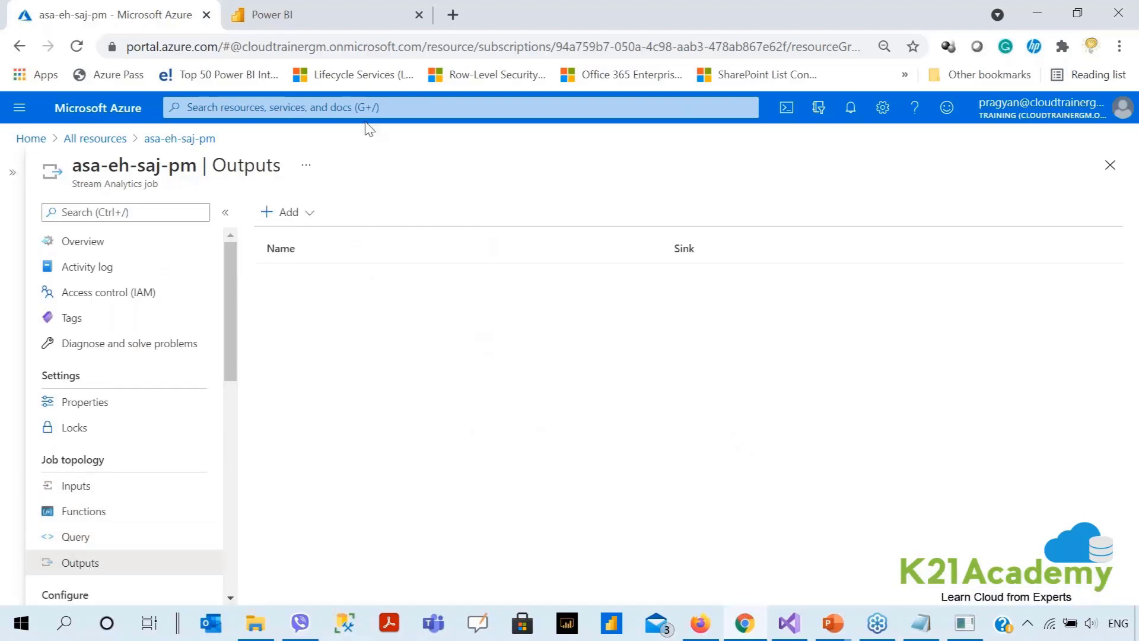
click(342, 21)
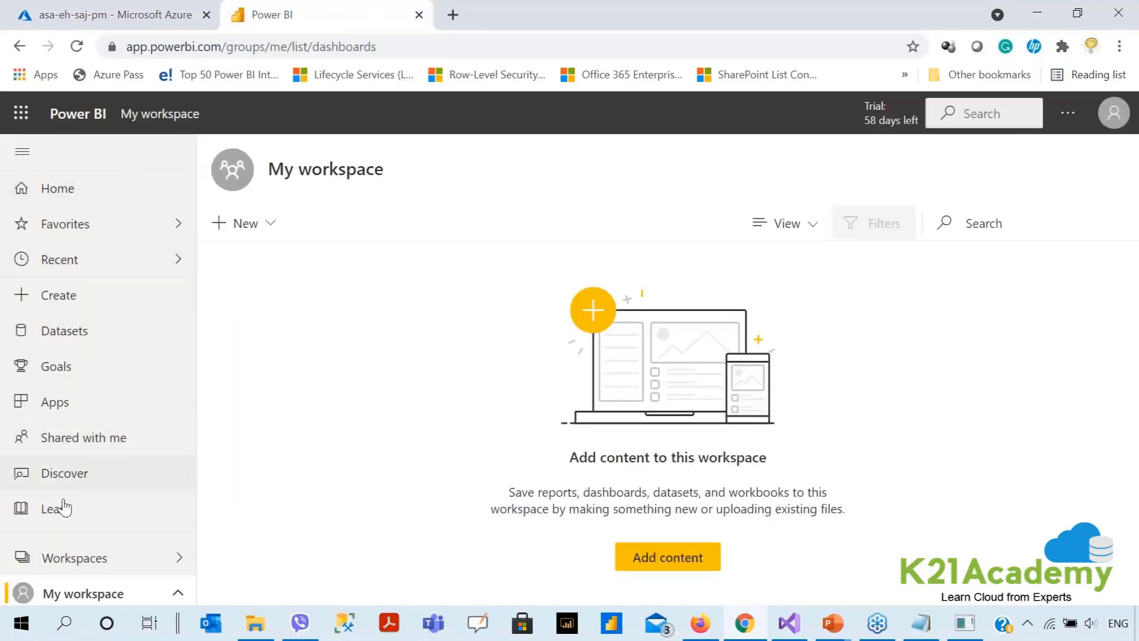
click(76, 559)
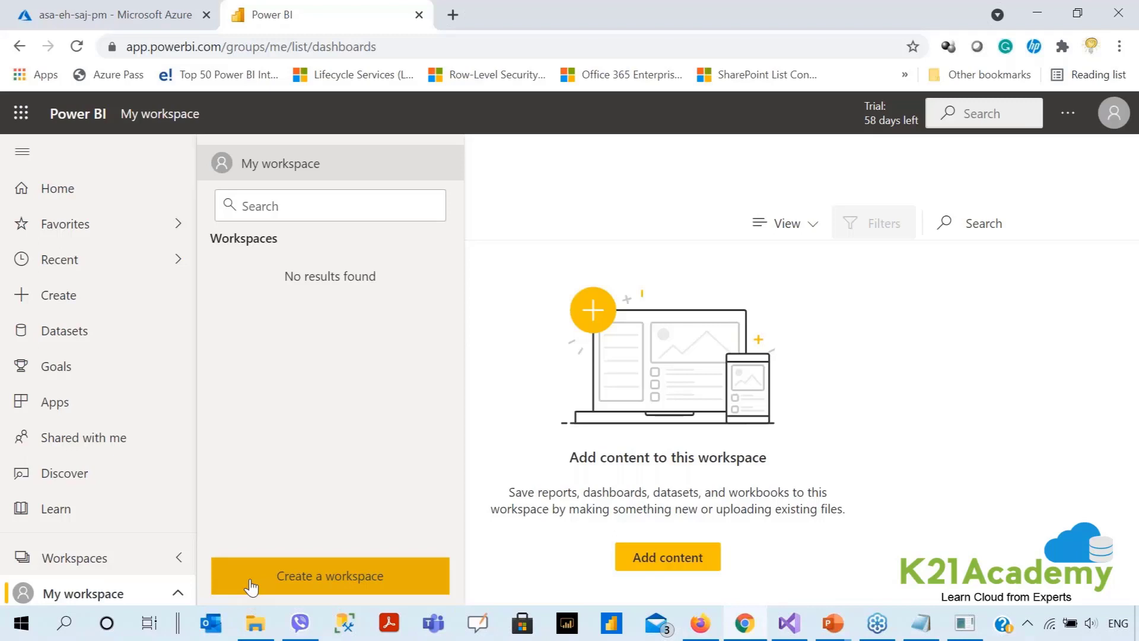
Create a Power BI workspace named da100webinar, then return to the Azure Outputs page.
click(252, 587)
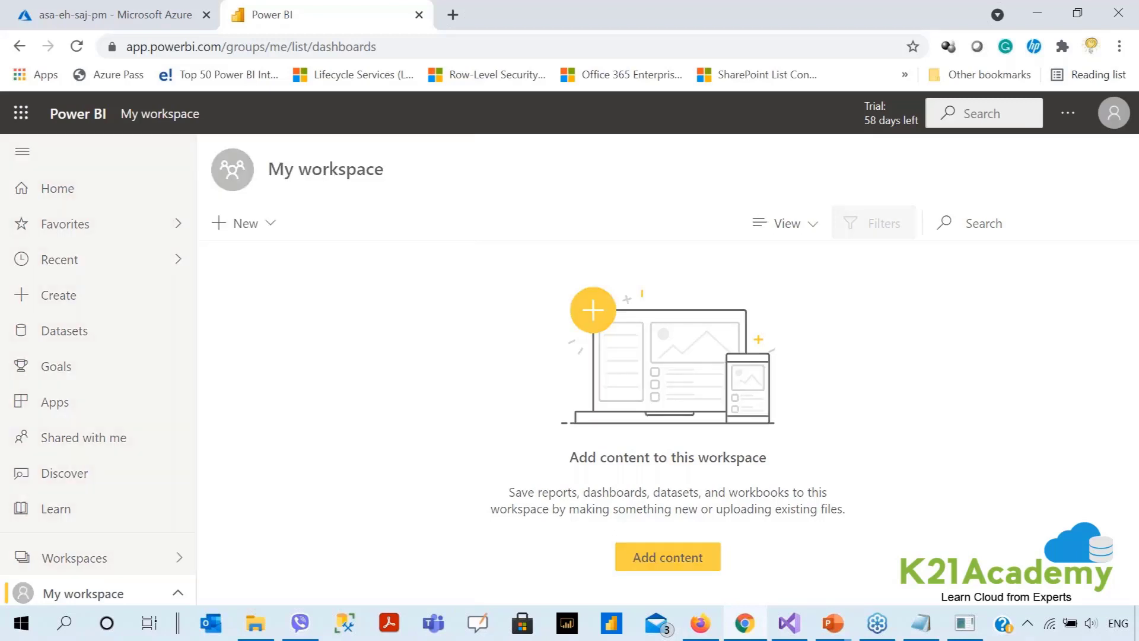
click(725, 372)
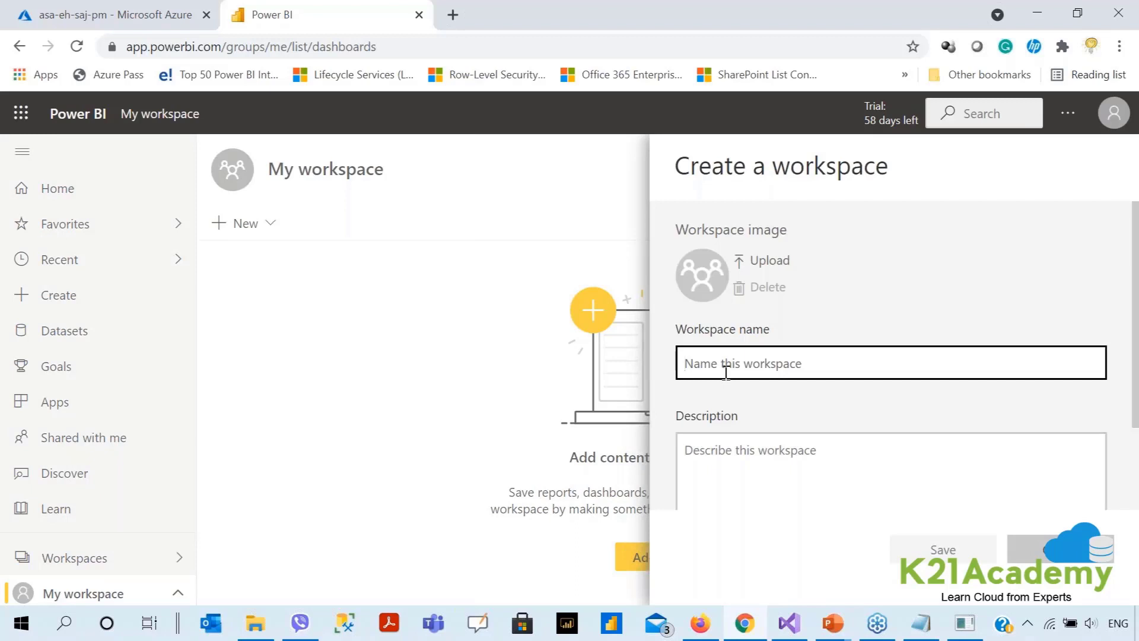
text(da)
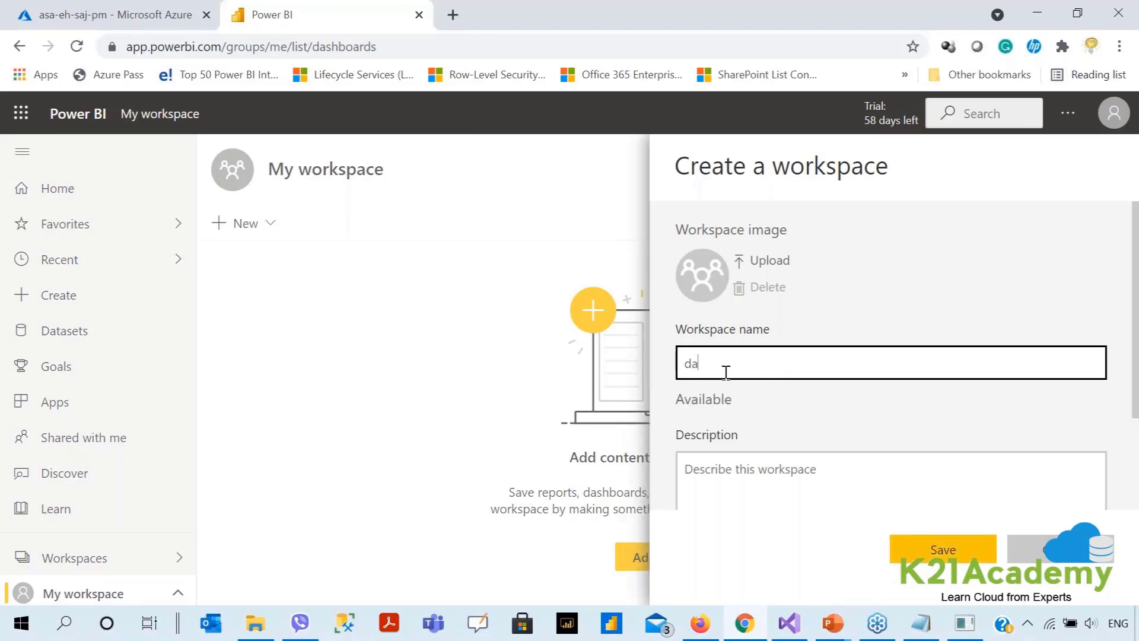
text(100seminar)
key(BackSpace)
text(webinar)
click(725, 367)
key(Delete)
text(binar)
click(918, 551)
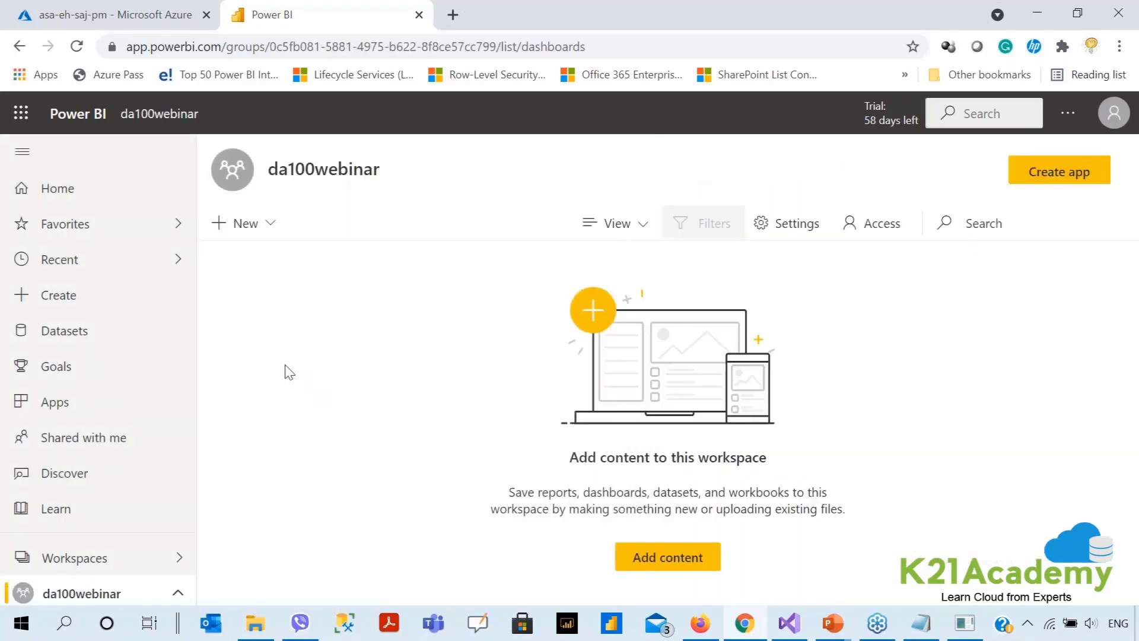
click(135, 18)
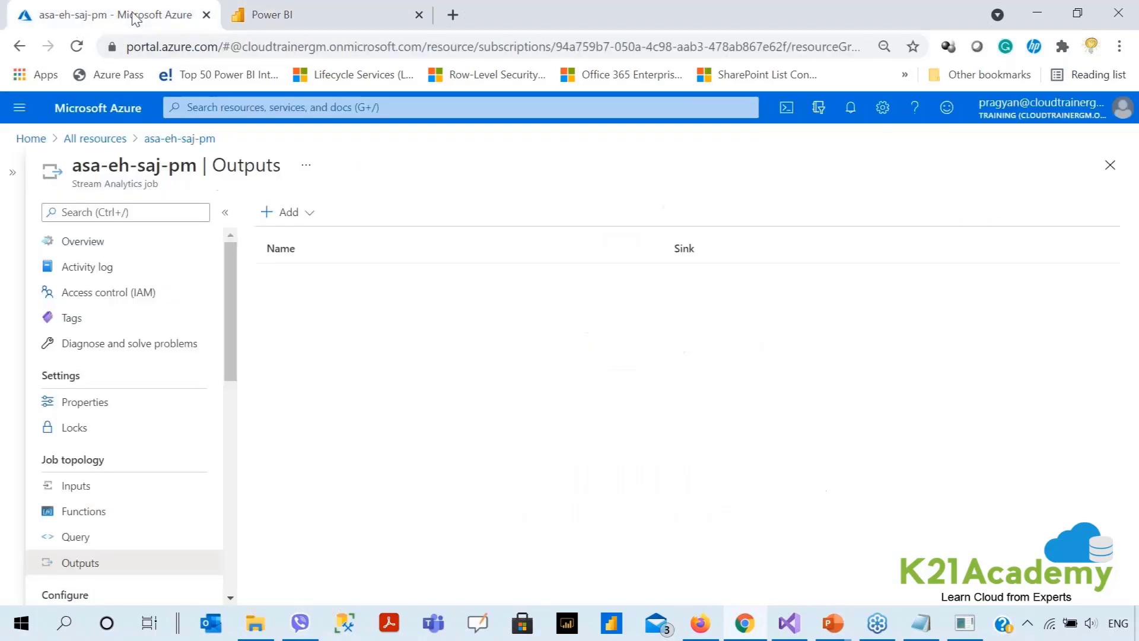
Add a new Power BI output to the job and begin authorizing its connection.
click(305, 211)
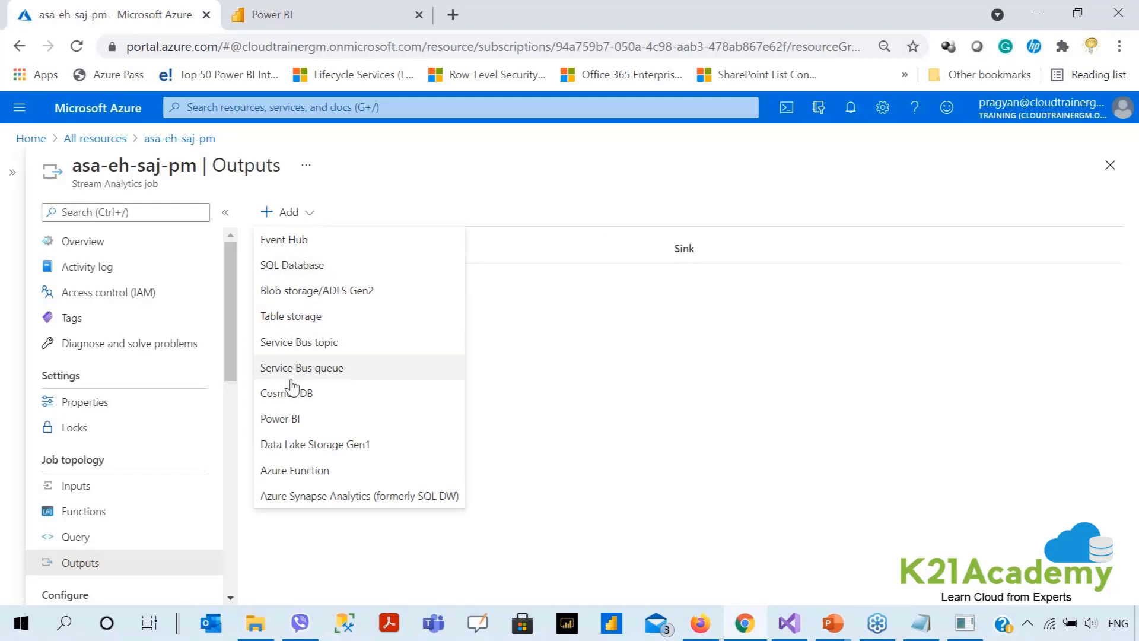
click(290, 420)
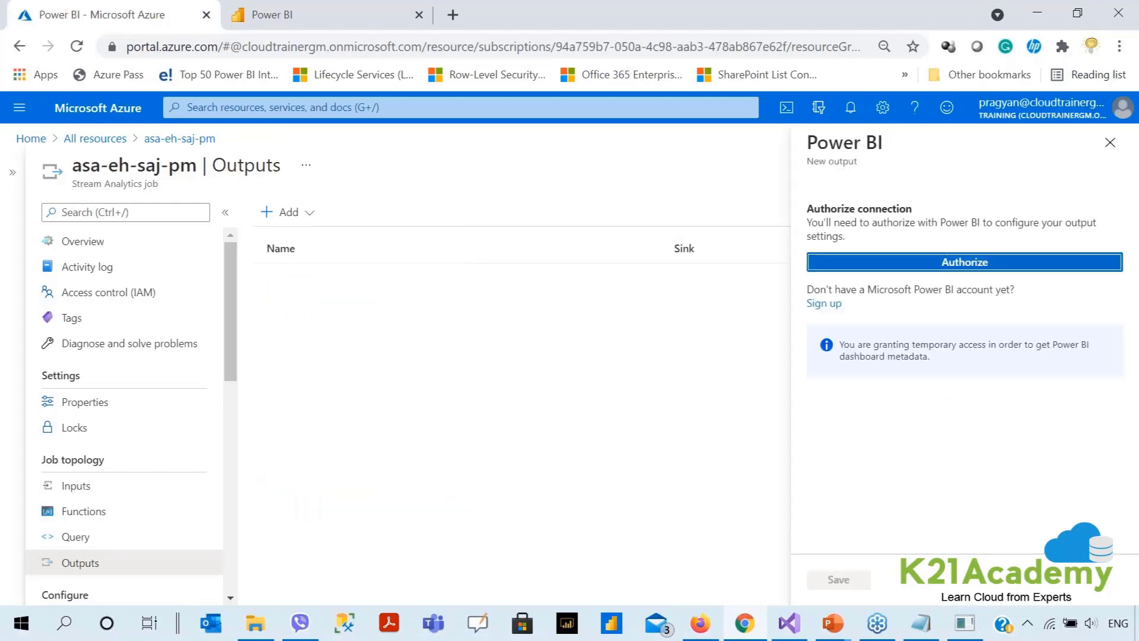
click(919, 264)
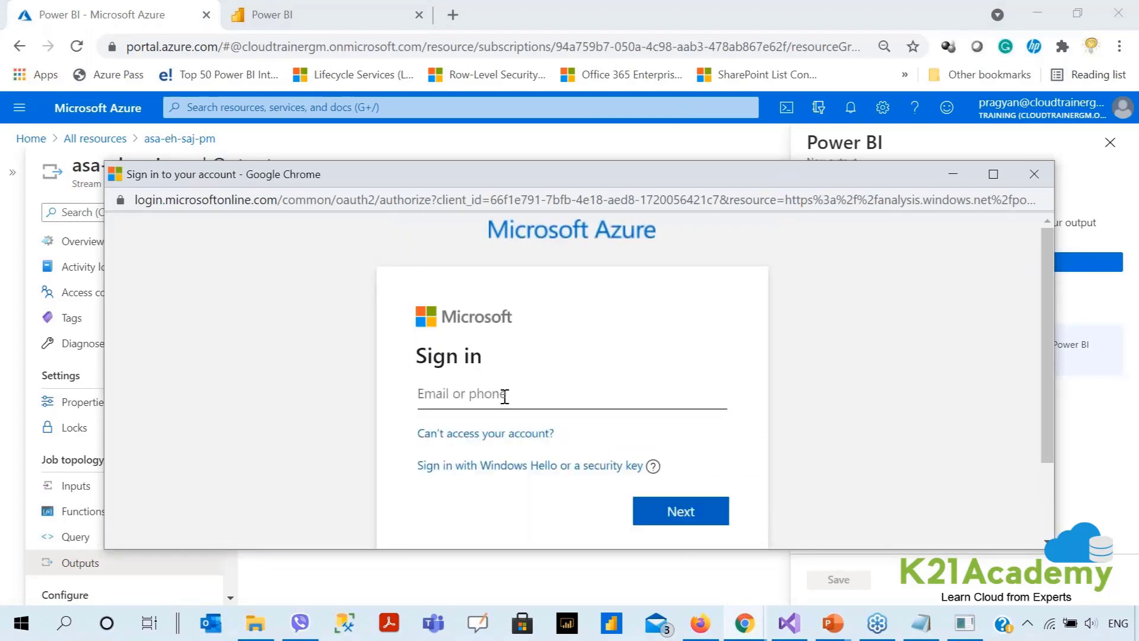
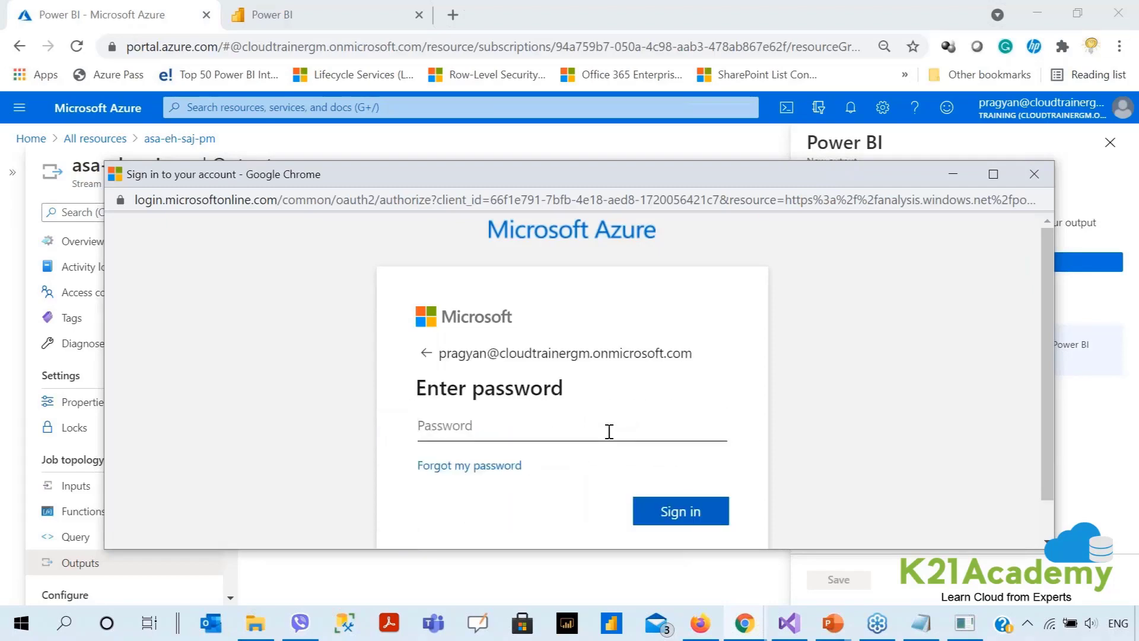
Sign in with the account e-mail and password, skip security setup, and stay signed in.
text(••••••••••)
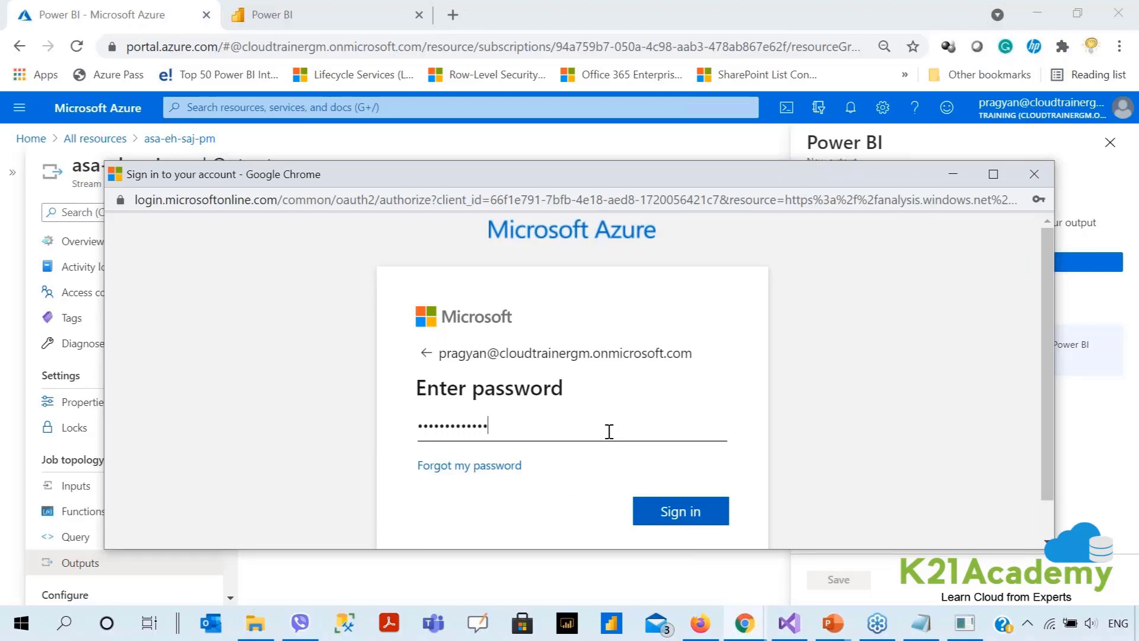
text(•••)
click(669, 511)
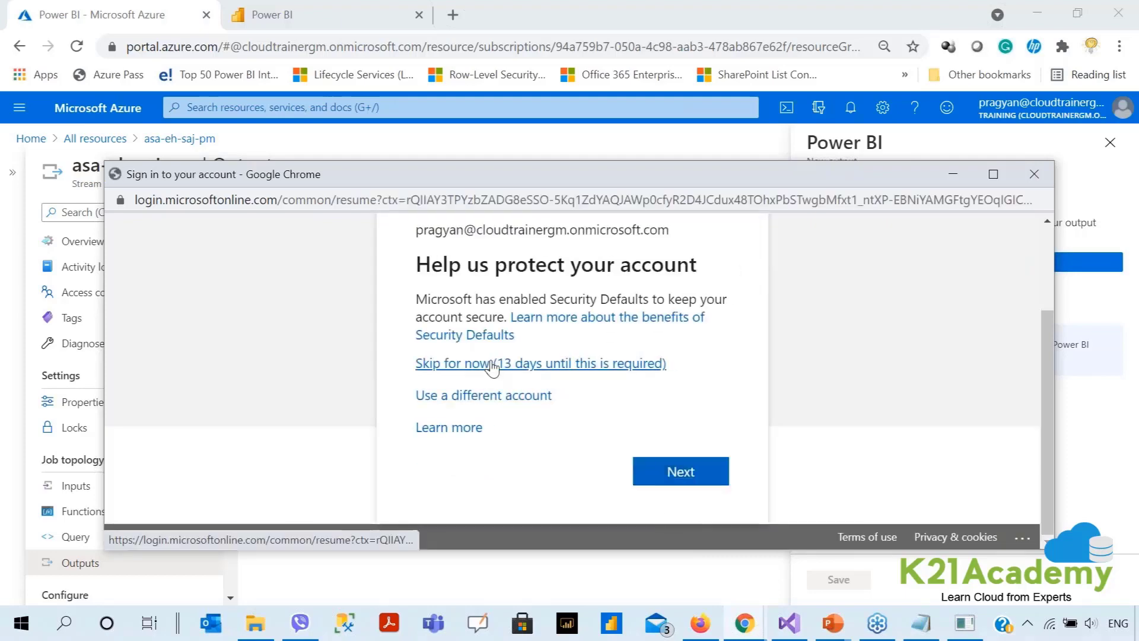
click(492, 364)
click(652, 480)
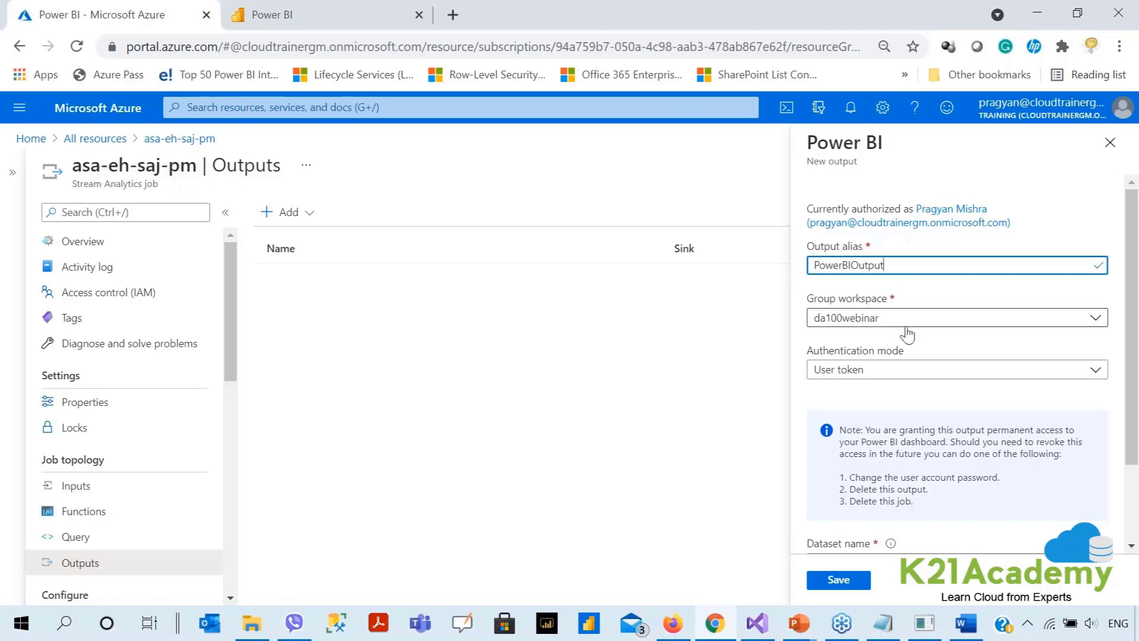
Keep User token authentication, set dataset asa-eh-ds-pm and table asa-eh-tbl-pm, and save the output.
click(270, 15)
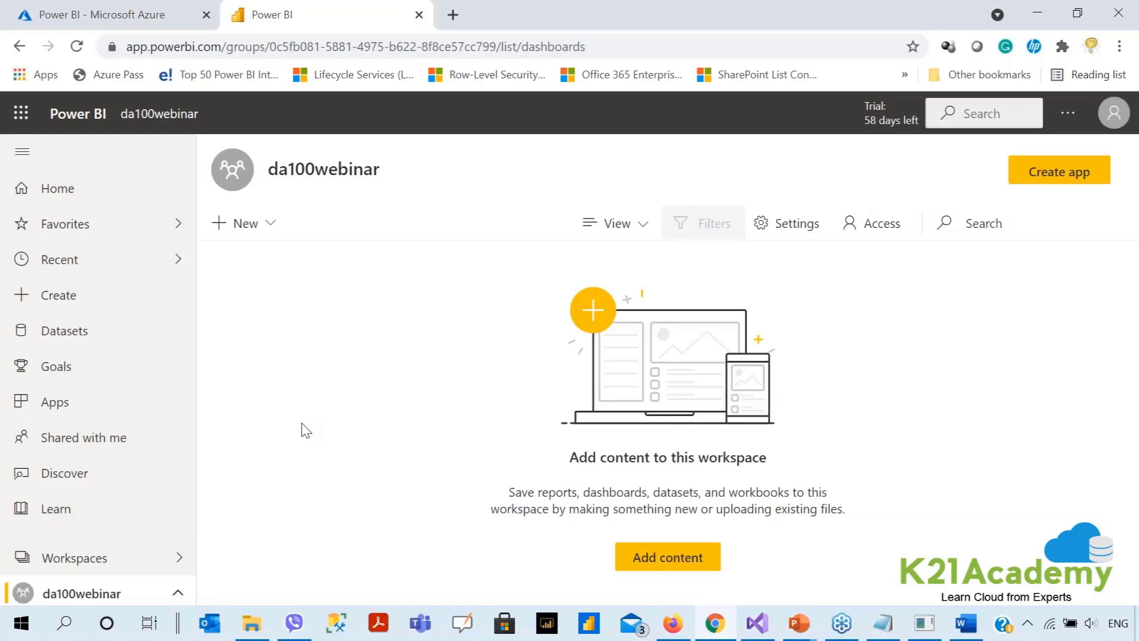
click(126, 19)
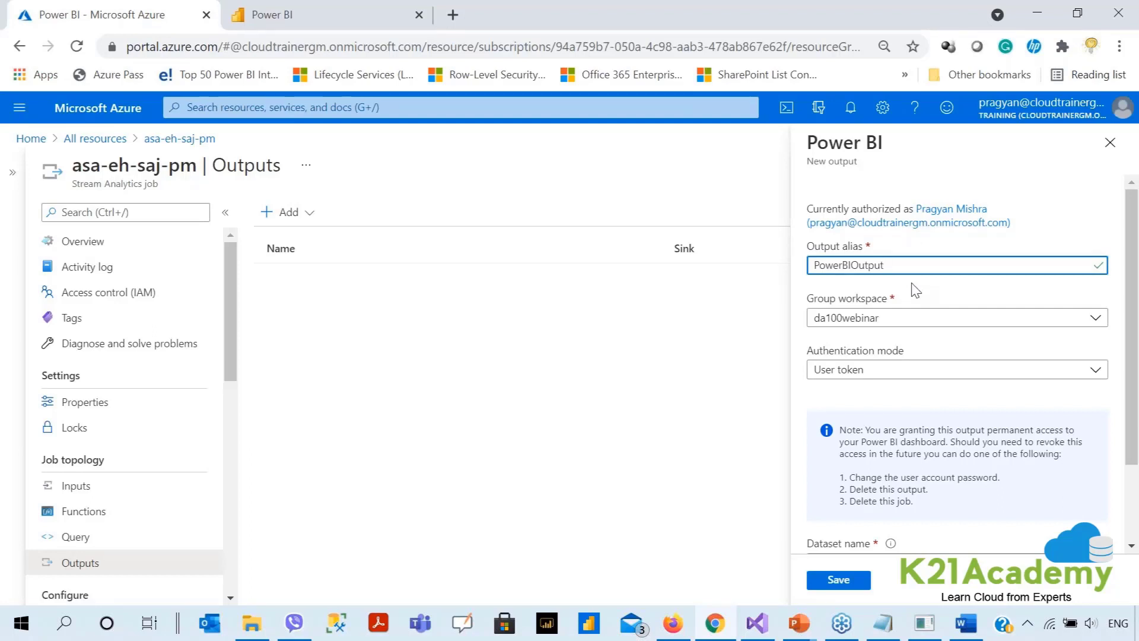
scroll(916, 290, down, 2)
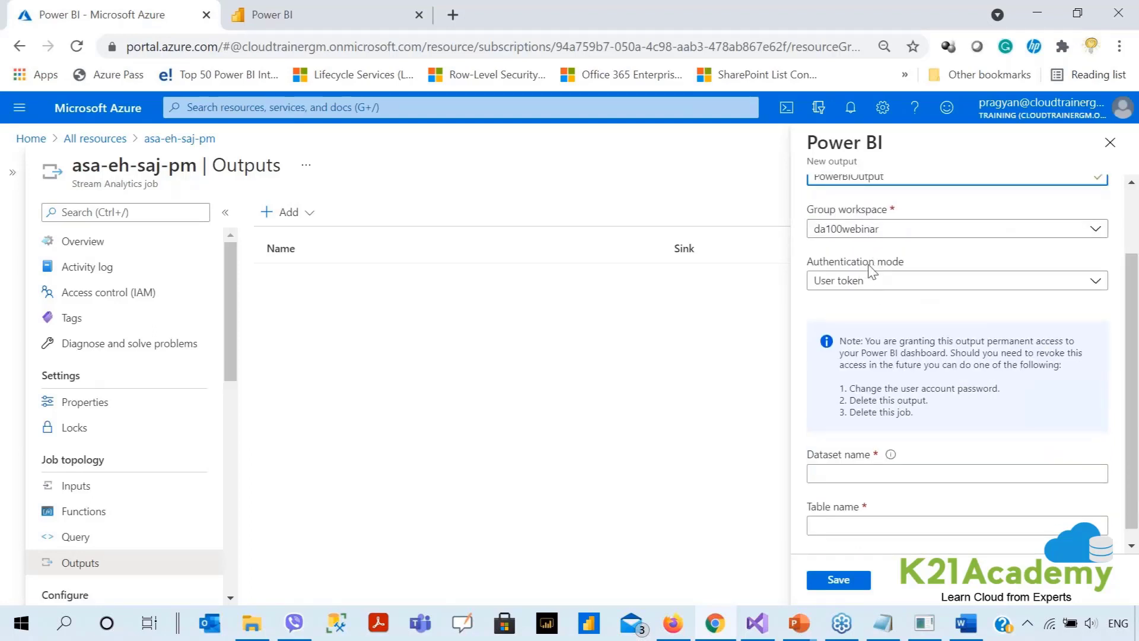
click(870, 283)
click(870, 286)
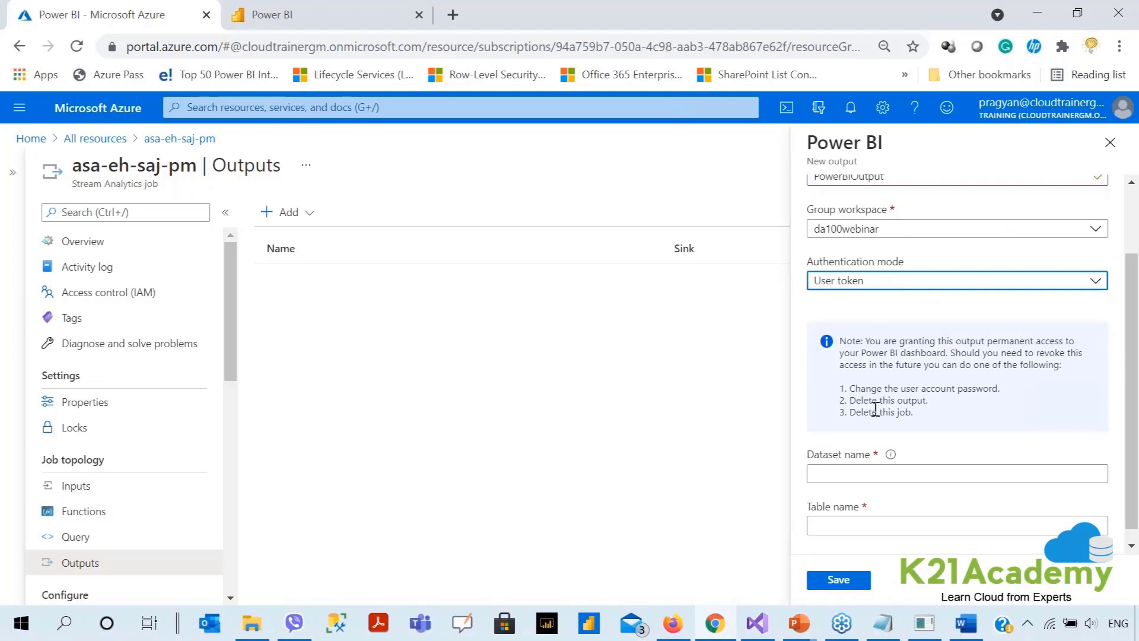
click(876, 470)
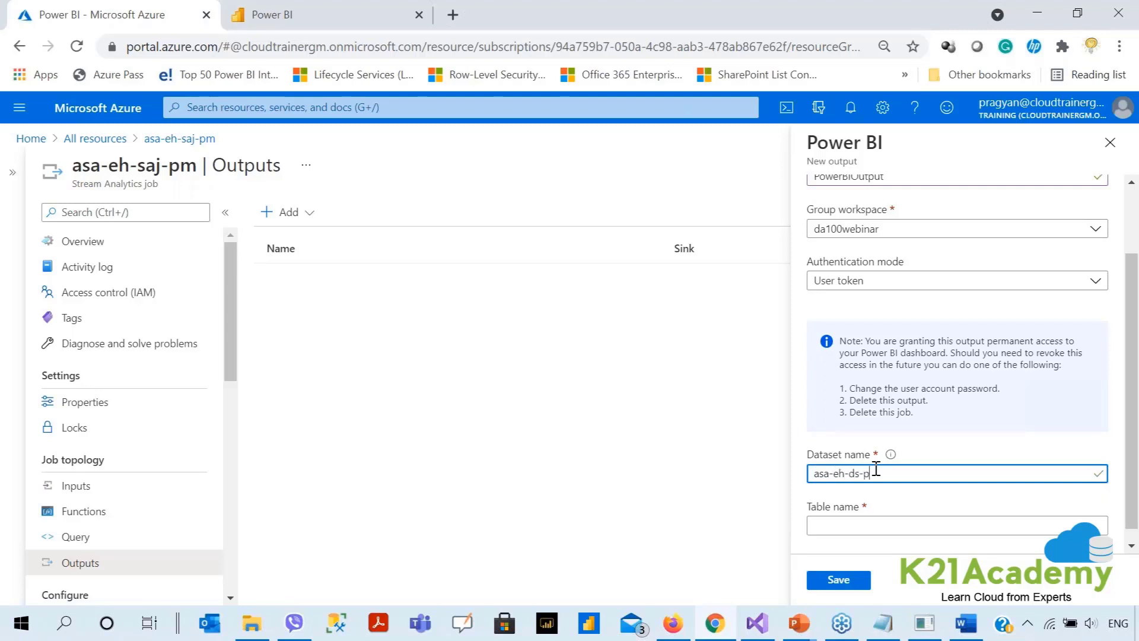
click(870, 527)
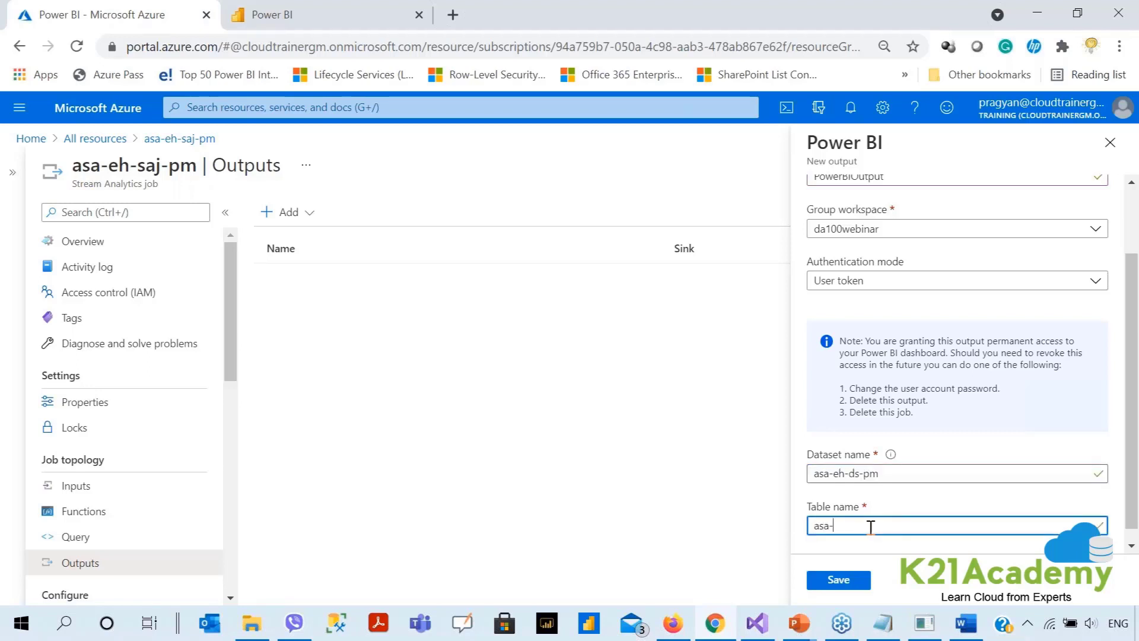
text(asa-eh-tbl-pm)
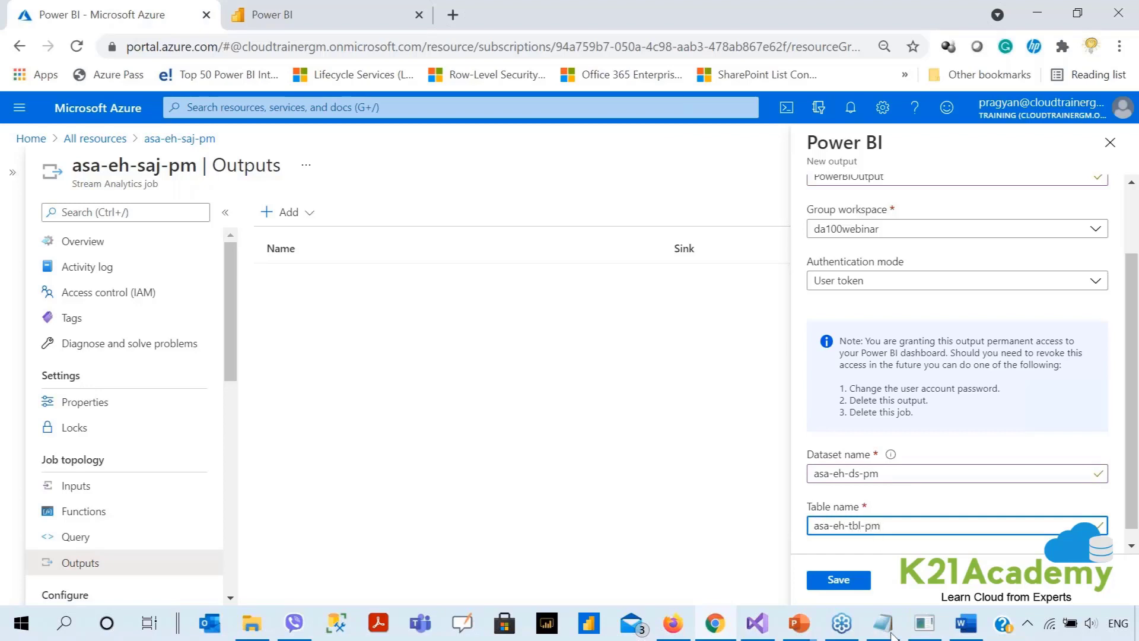
click(838, 580)
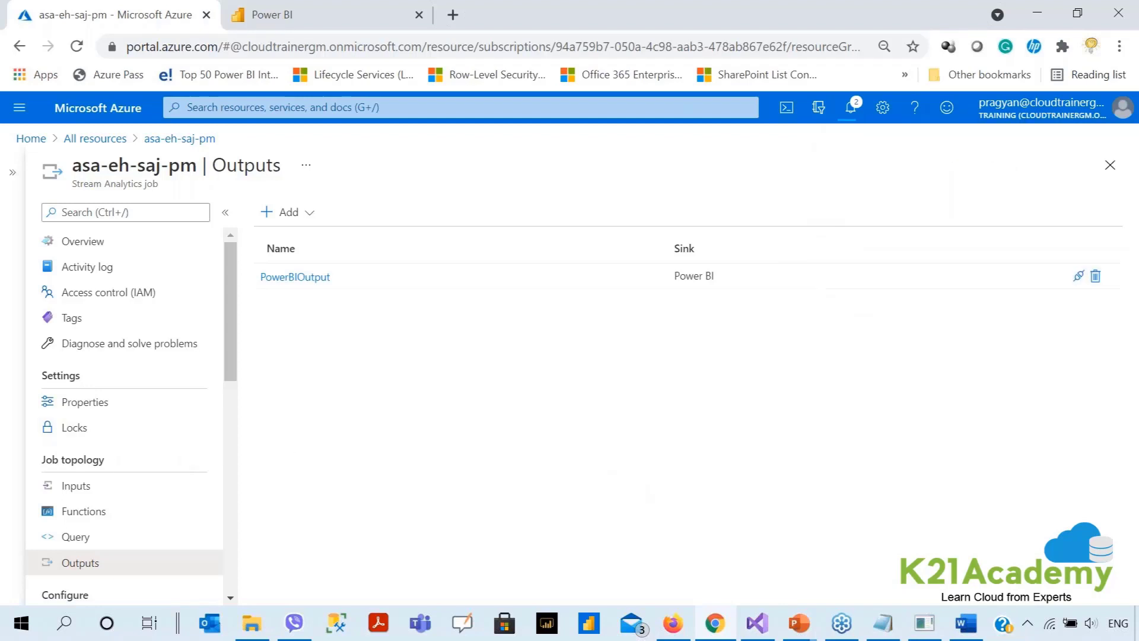
Replace the placeholder query with the 1-second TUMBLINGWINDOW per-machine temperature aggregation into PowerBIOutput and save it.
click(89, 536)
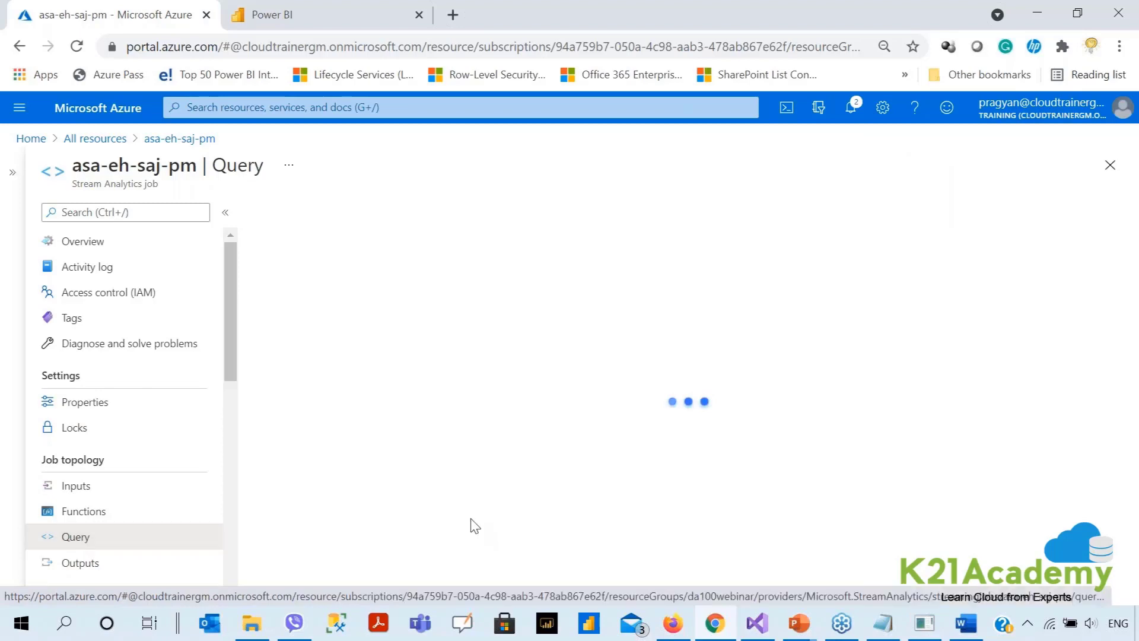
click(598, 397)
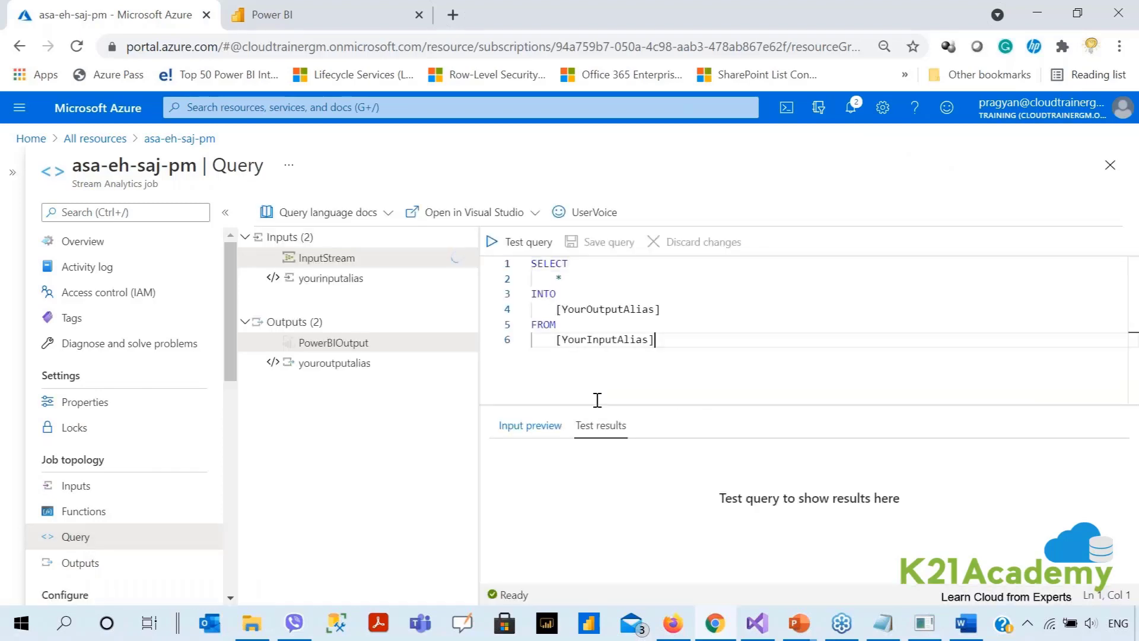
drag(595, 404, 594, 466)
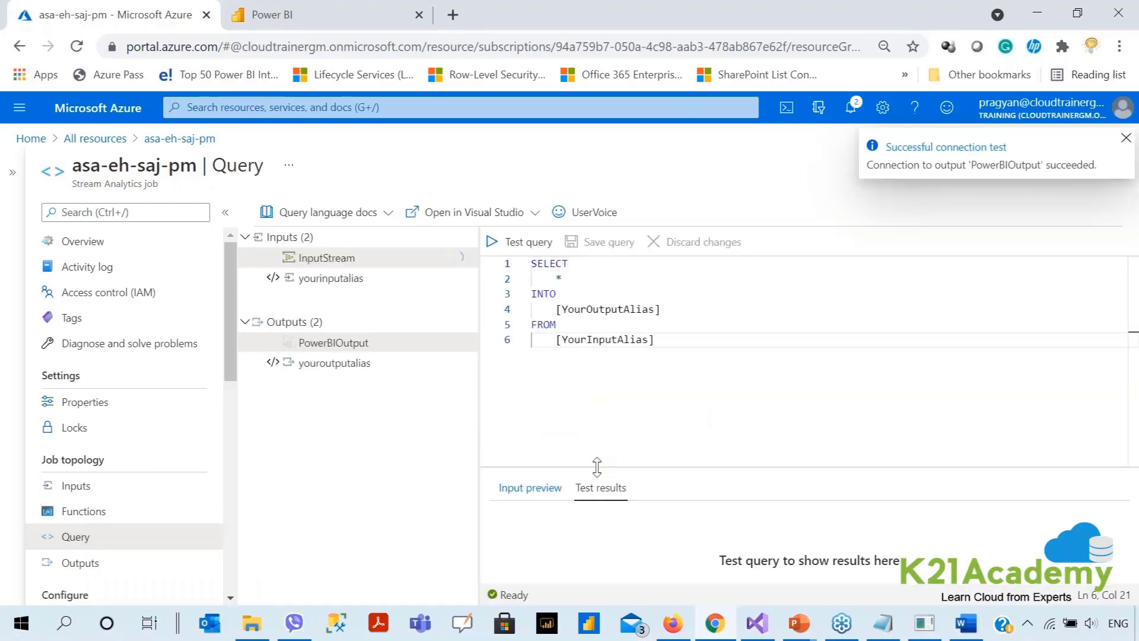
drag(673, 354, 503, 274)
text(SELECT max(temperatureReadTimestamp) as WindowEnd,     avg(temperature) as averageTemperature,     stdevp(temperature) as stdeviationTemperature,     max(temperature) as maxTemperature,     min(temperature) as minTemperature,     machineName Into PowerBIOutput FROM     InputStream TIMESTAMP BY temperatureReadTimestamp     GROUP BY TUMBLINGWINDOW(s, 1), machineName)
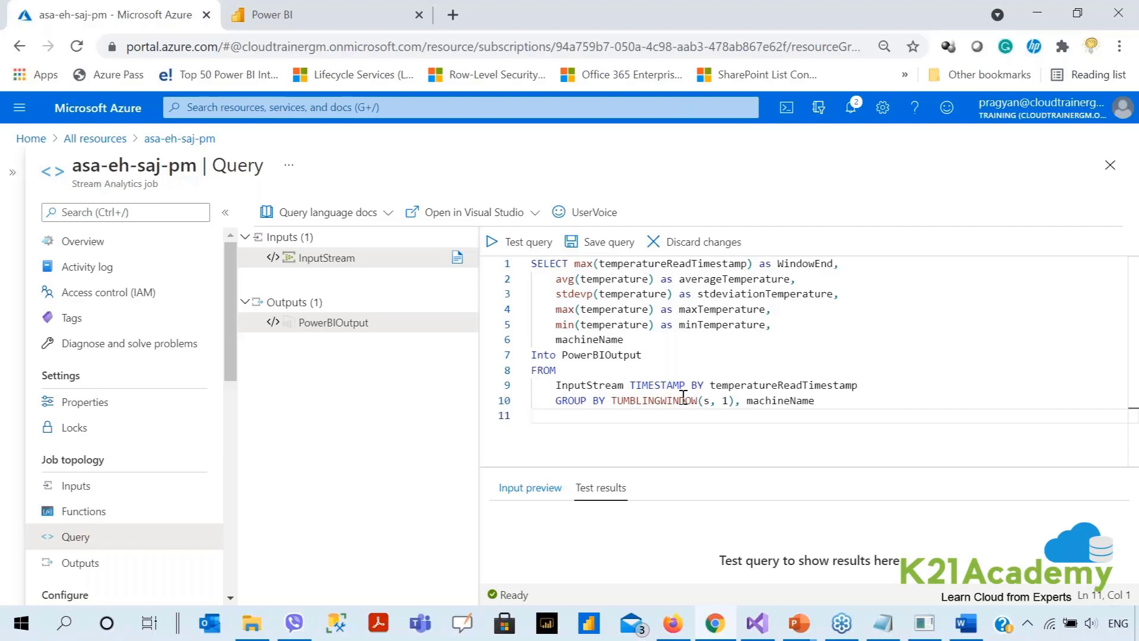
click(588, 242)
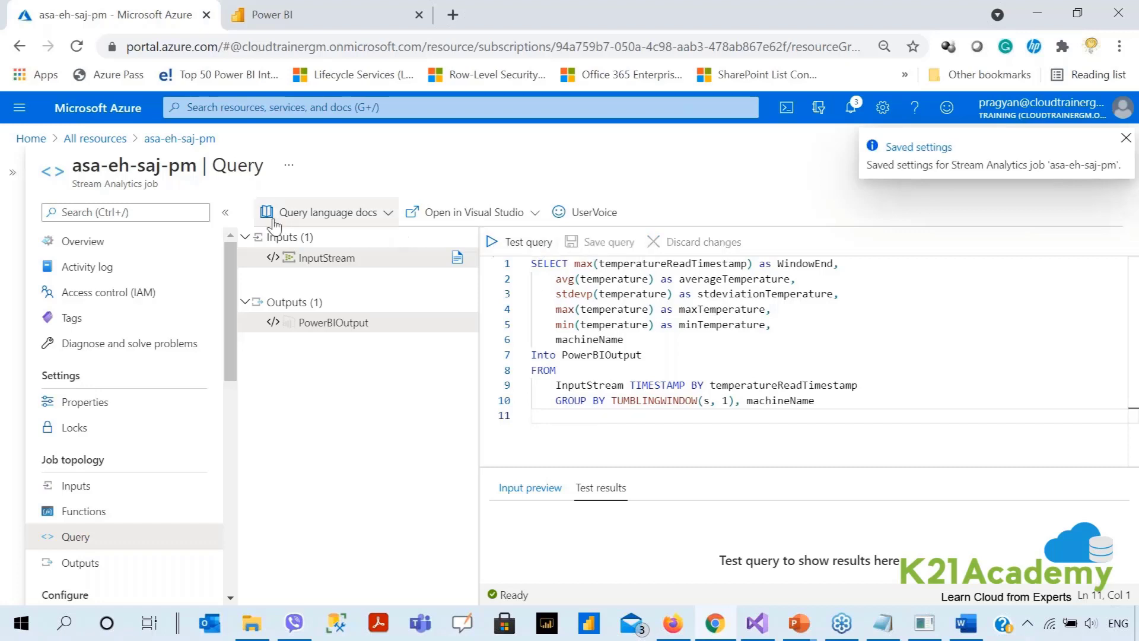
click(100, 242)
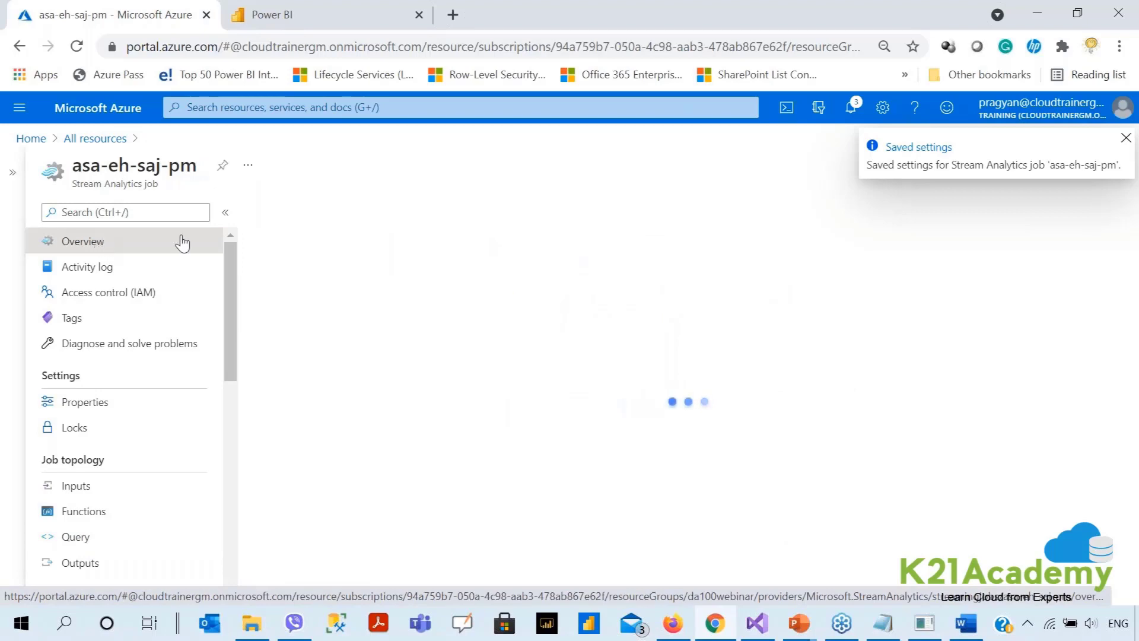
Start the asa-eh-saj-pm job with output start time Now, then switch to Power BI.
click(283, 214)
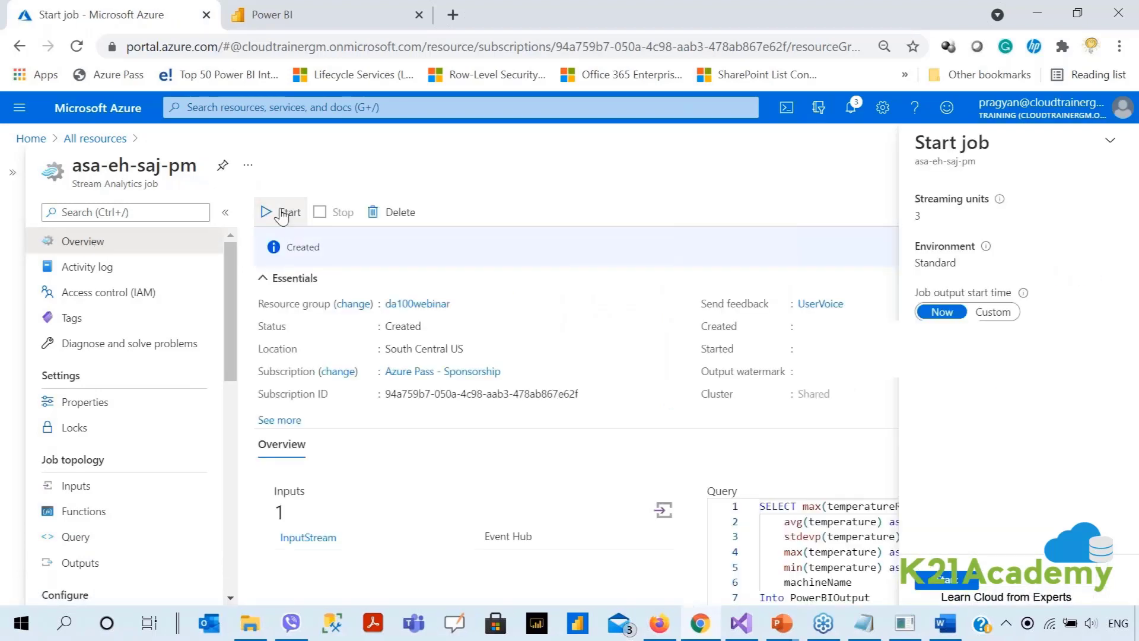
click(947, 587)
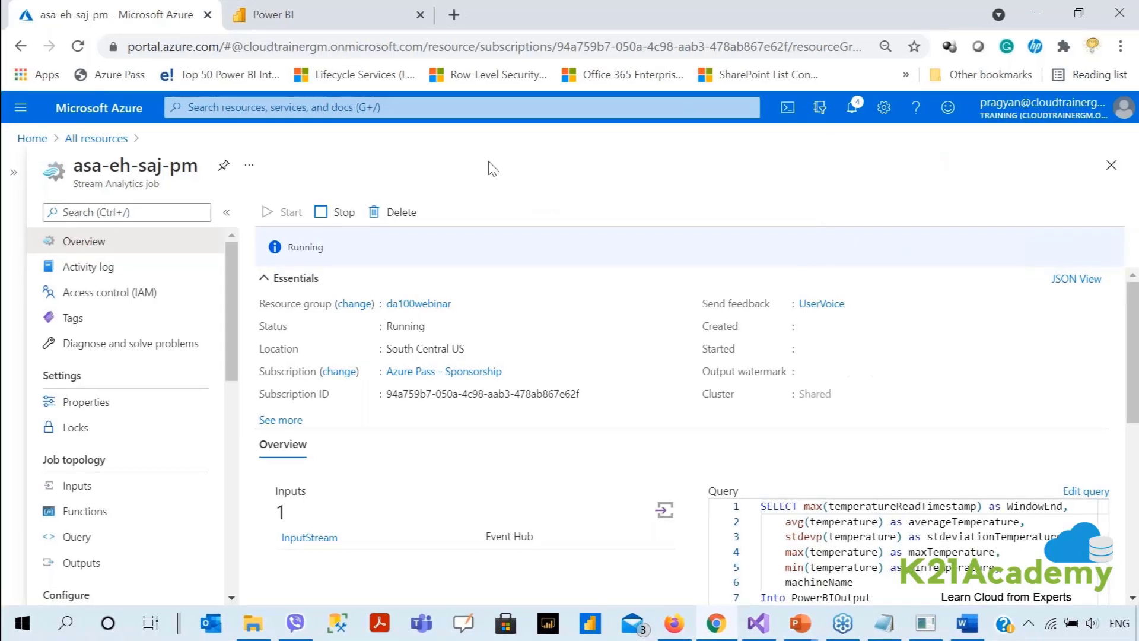
click(295, 17)
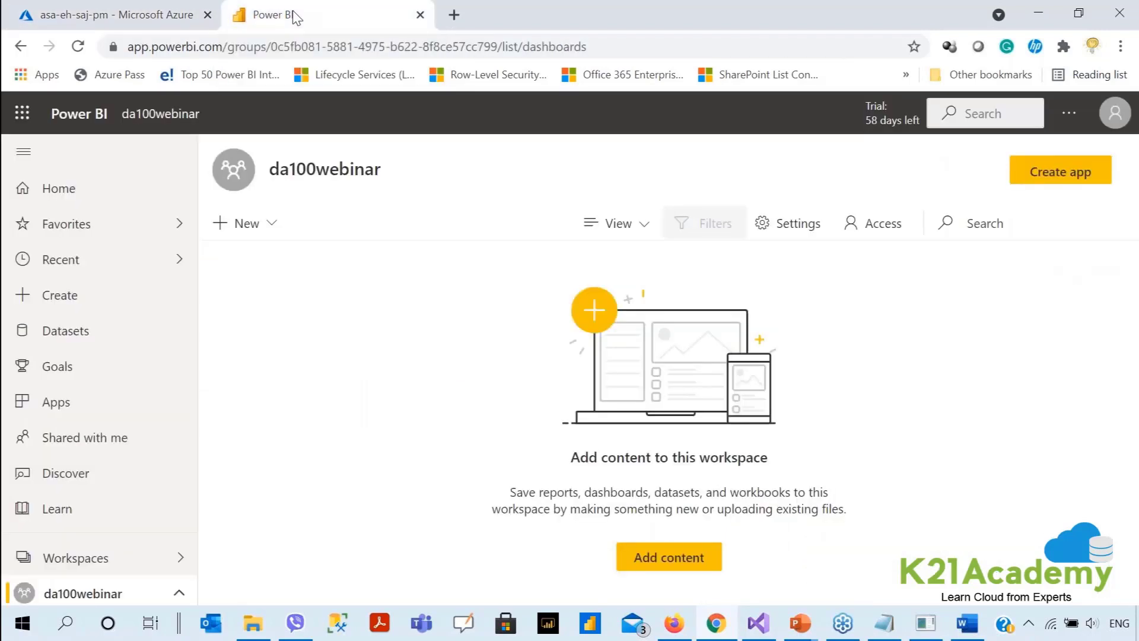
Reload da100webinar to reveal the asa-eh-ds-pm dataset, dismiss the tip, and choose New > Dashboard.
click(78, 46)
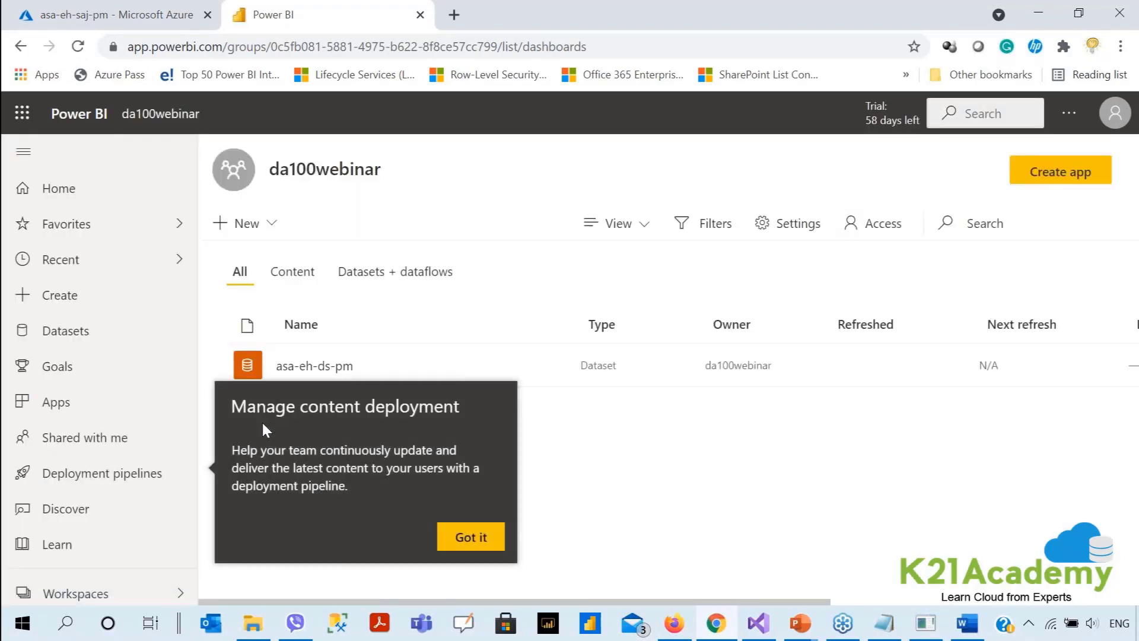
click(466, 549)
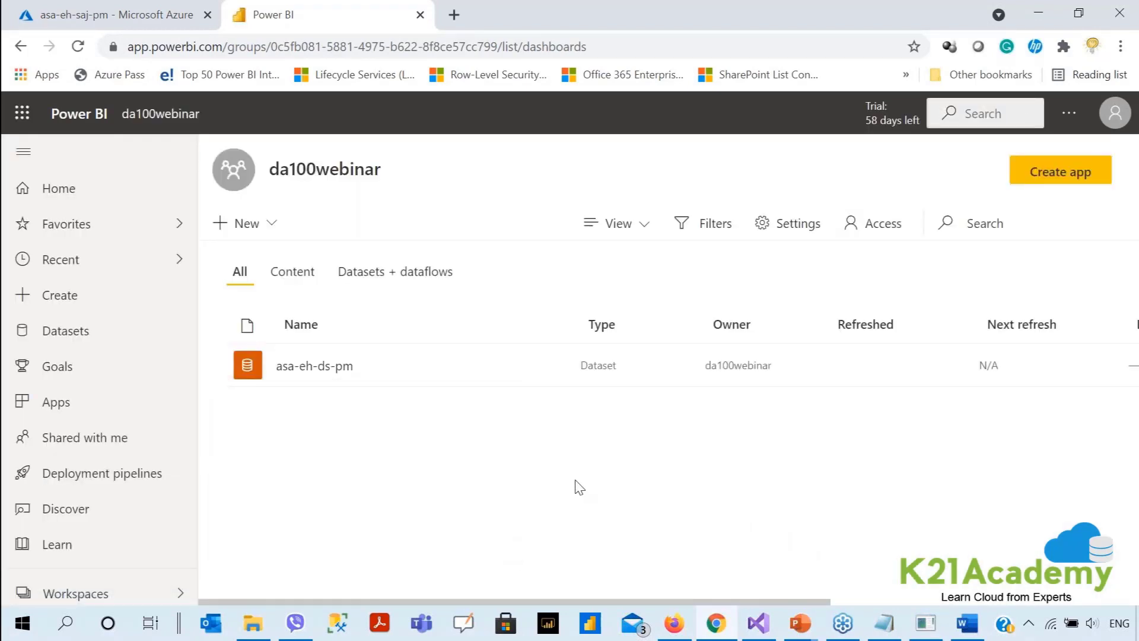
click(264, 232)
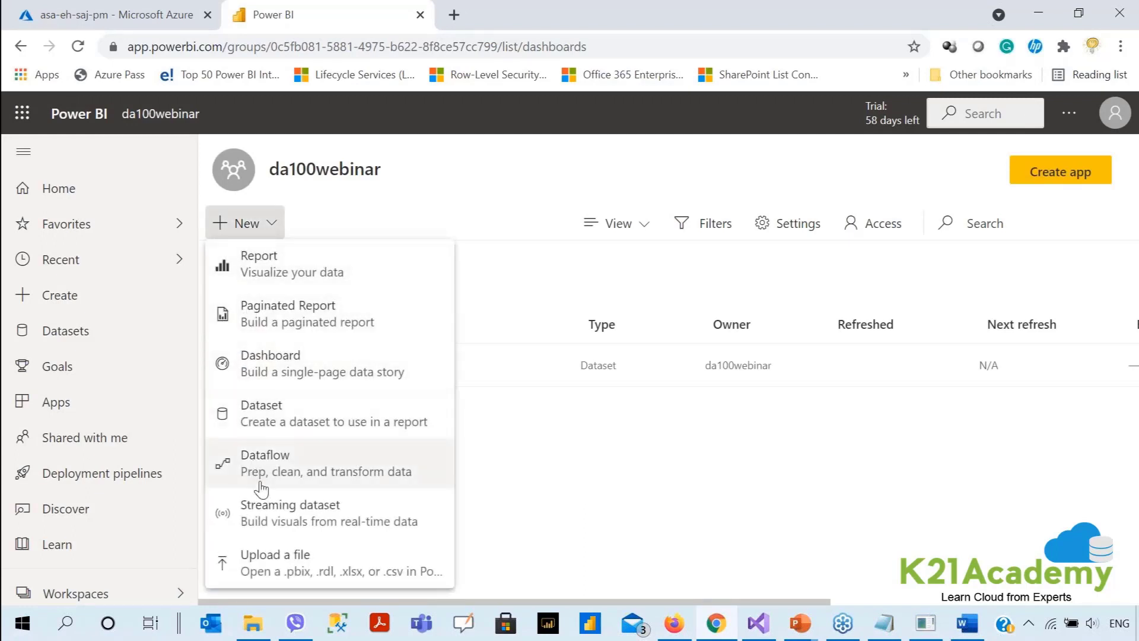
click(268, 363)
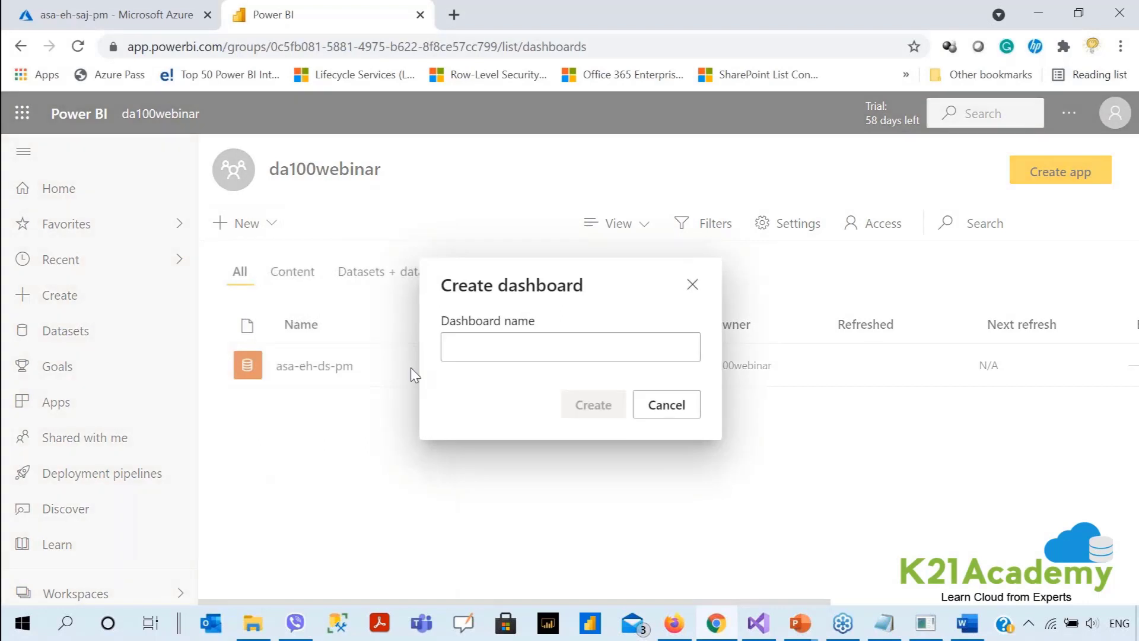
Create the DemoDashboard dashboard and begin adding a new tile to it.
text(DemoDas)
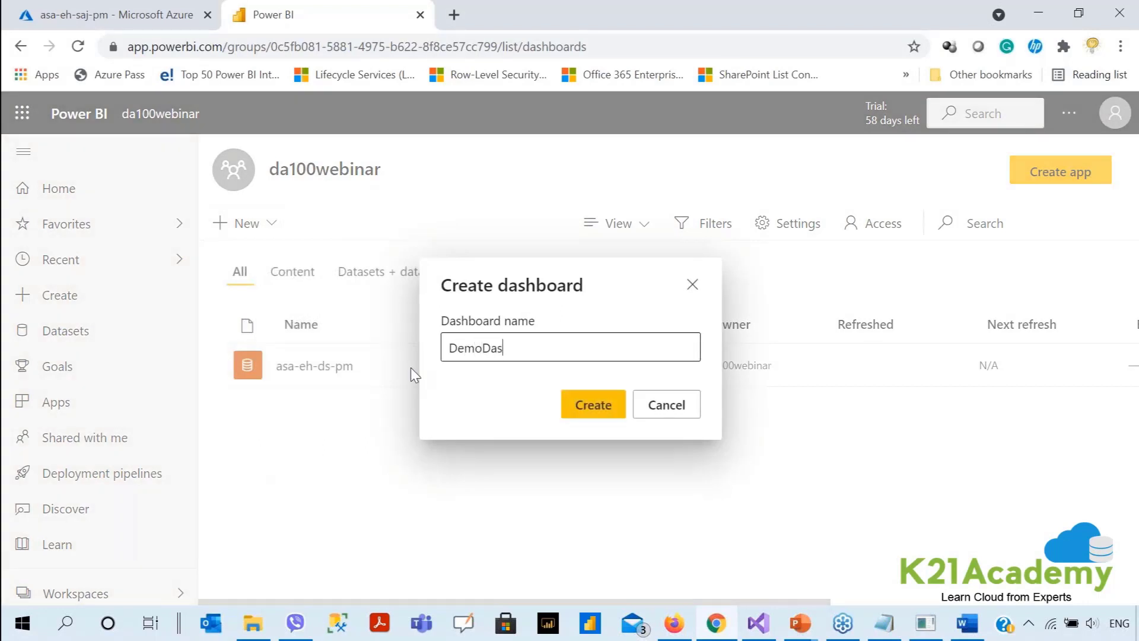
text(hboard)
click(592, 405)
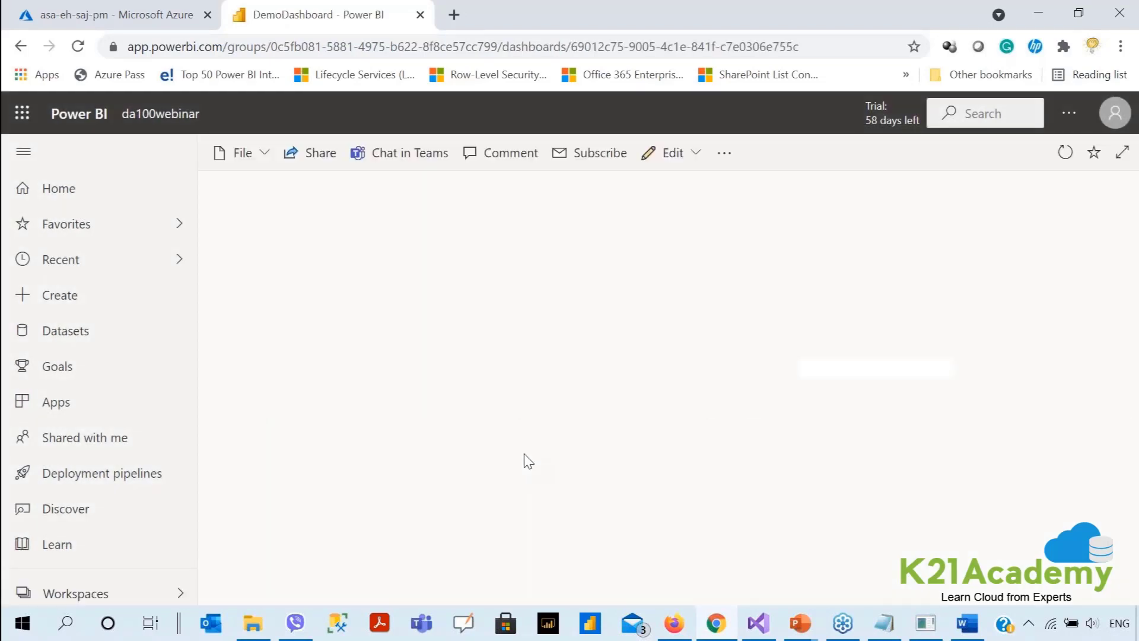
click(696, 152)
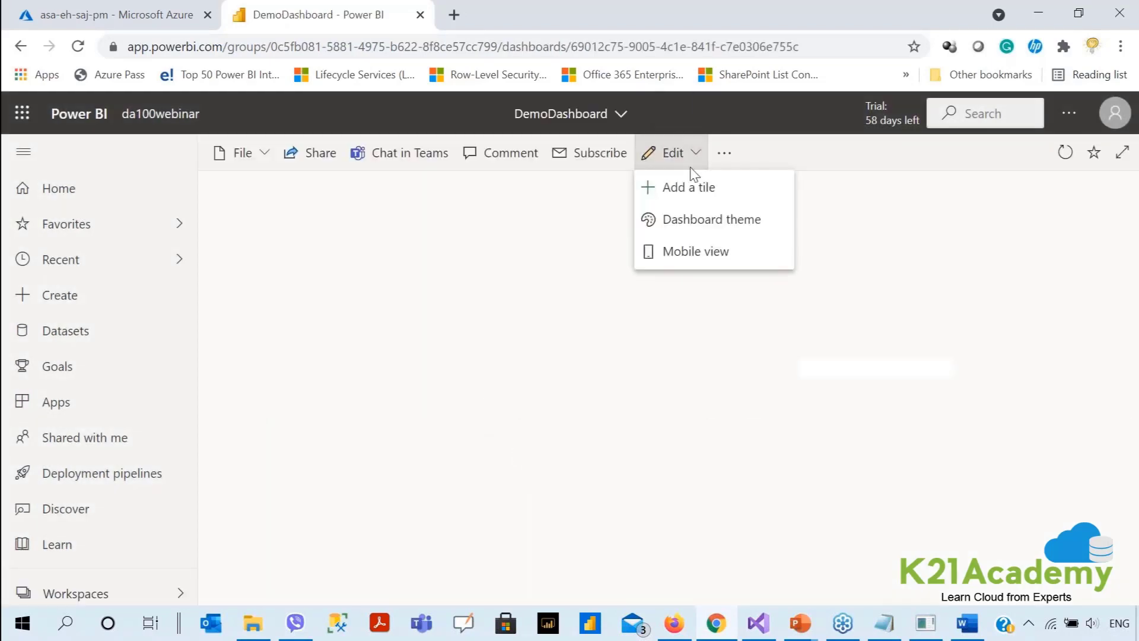
click(686, 203)
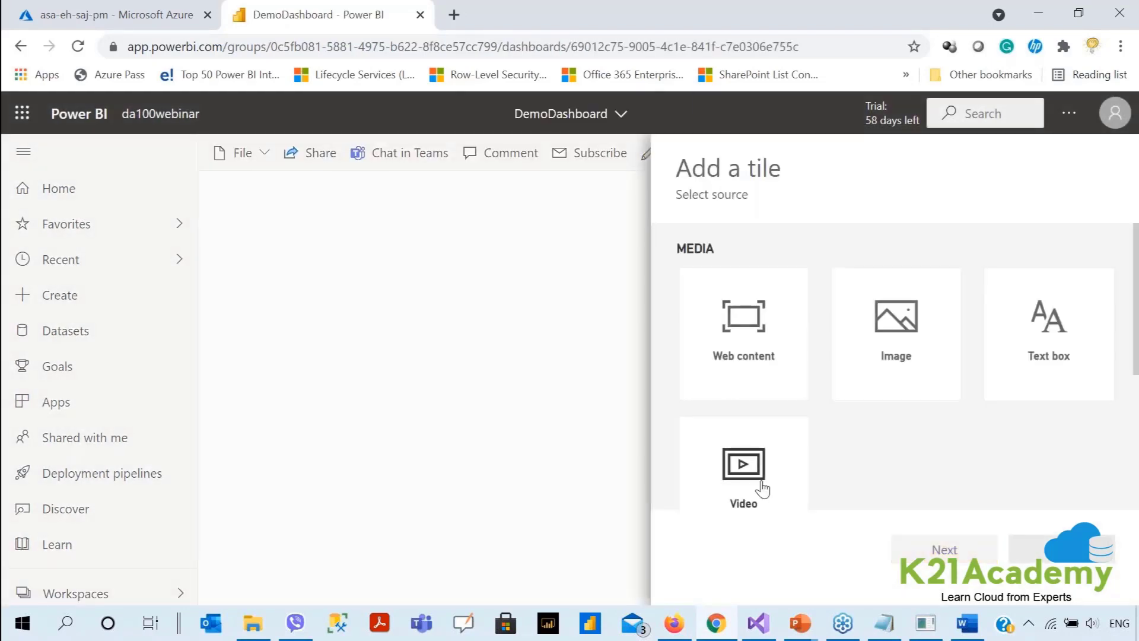
scroll(766, 488, down, 3)
scroll(765, 488, down, 1)
Choose Custom Streaming Data with the asa-eh-ds-pm dataset and proceed to visualization design.
click(750, 469)
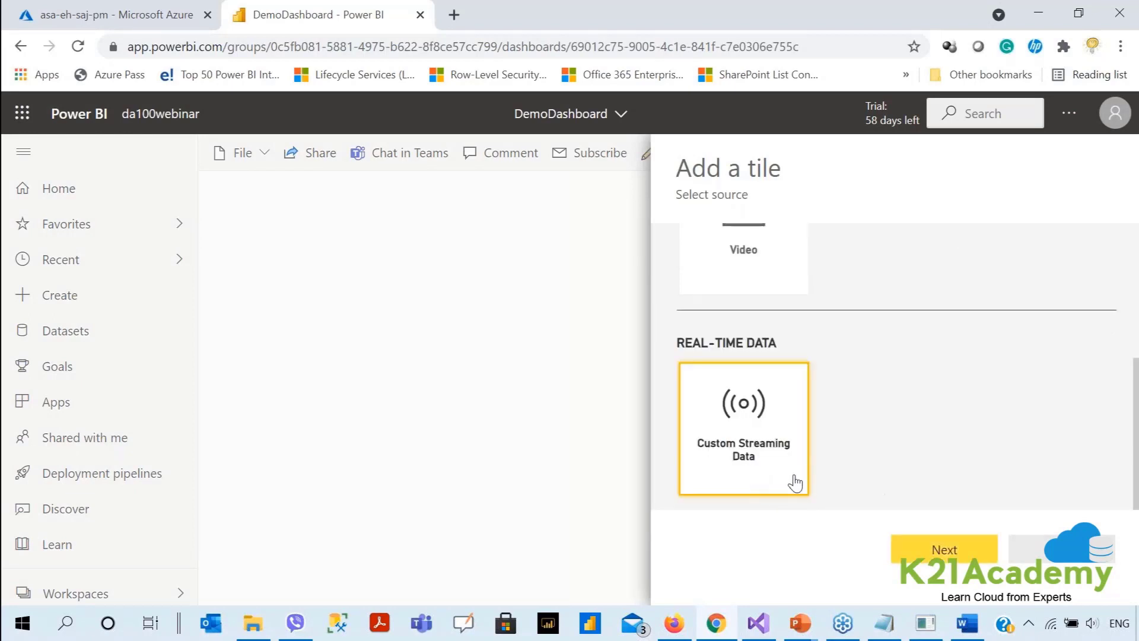
click(944, 549)
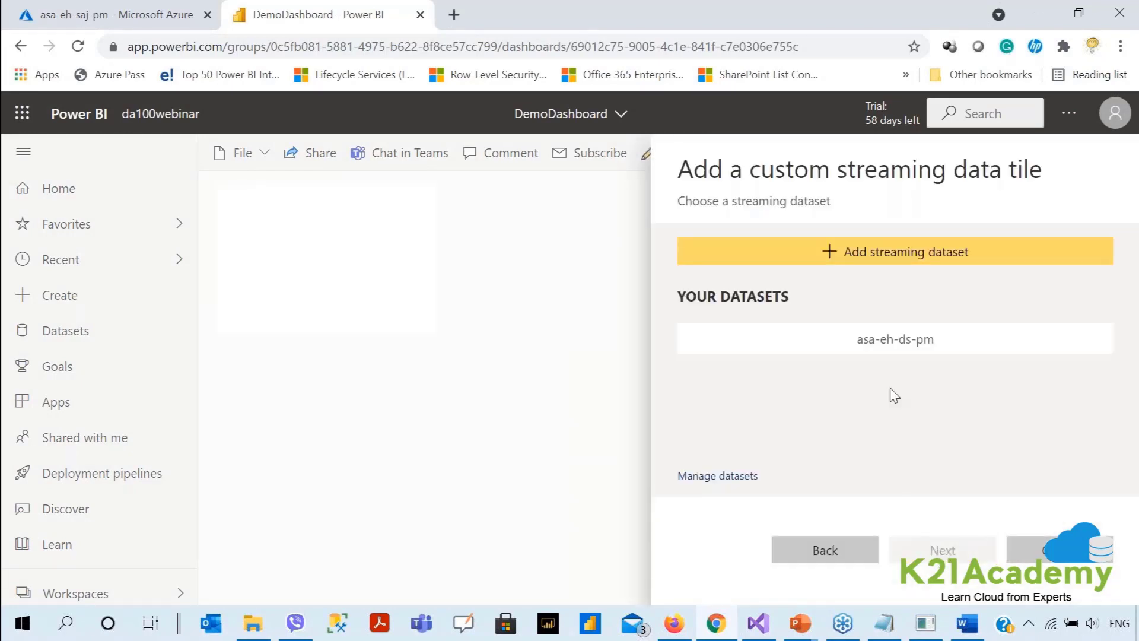
click(860, 346)
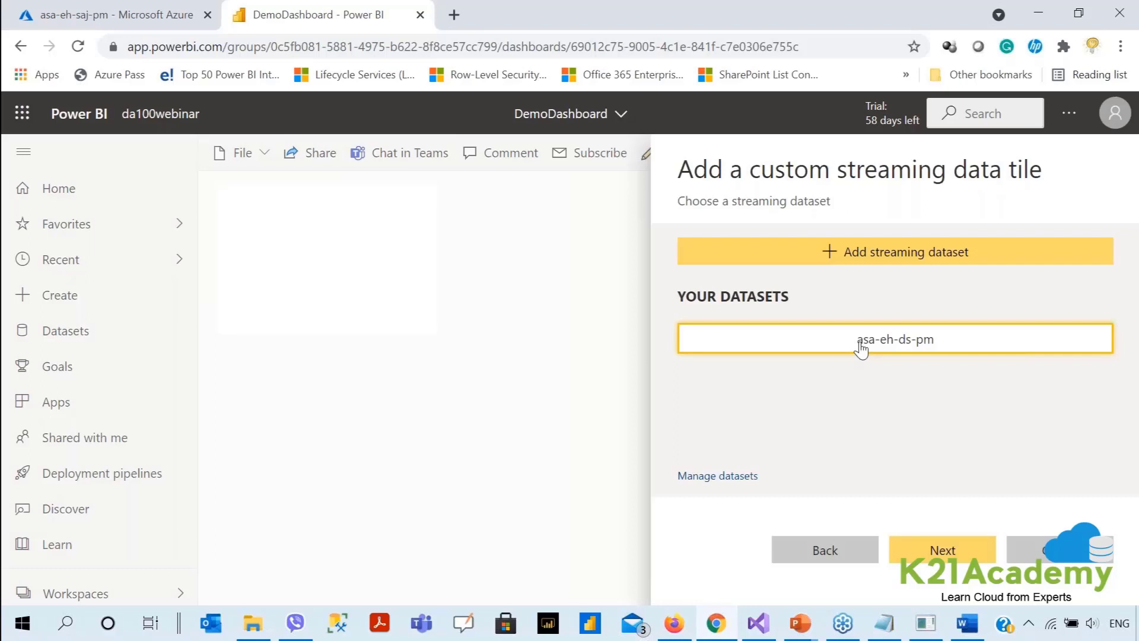
click(955, 558)
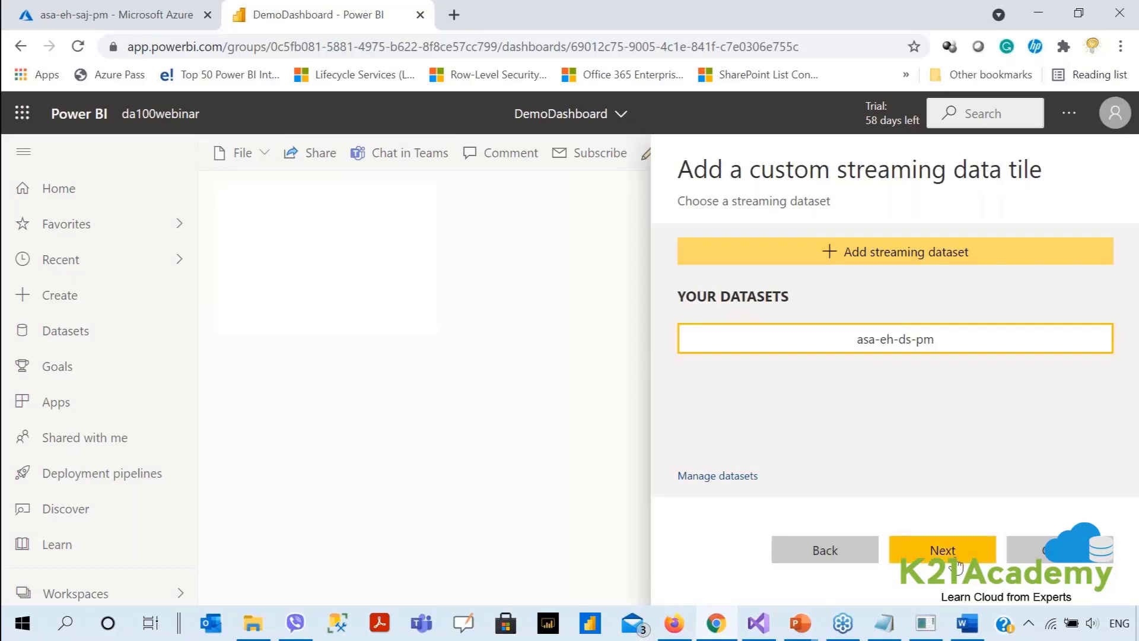
click(739, 303)
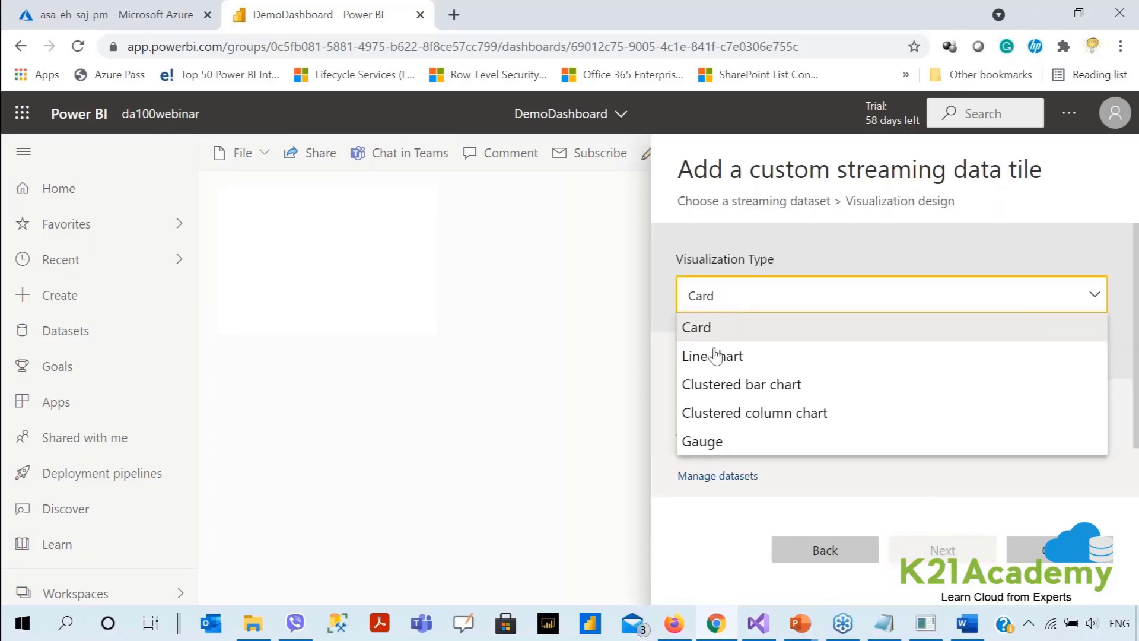
Make the tile a line chart with WindowEnd on the axis.
click(717, 354)
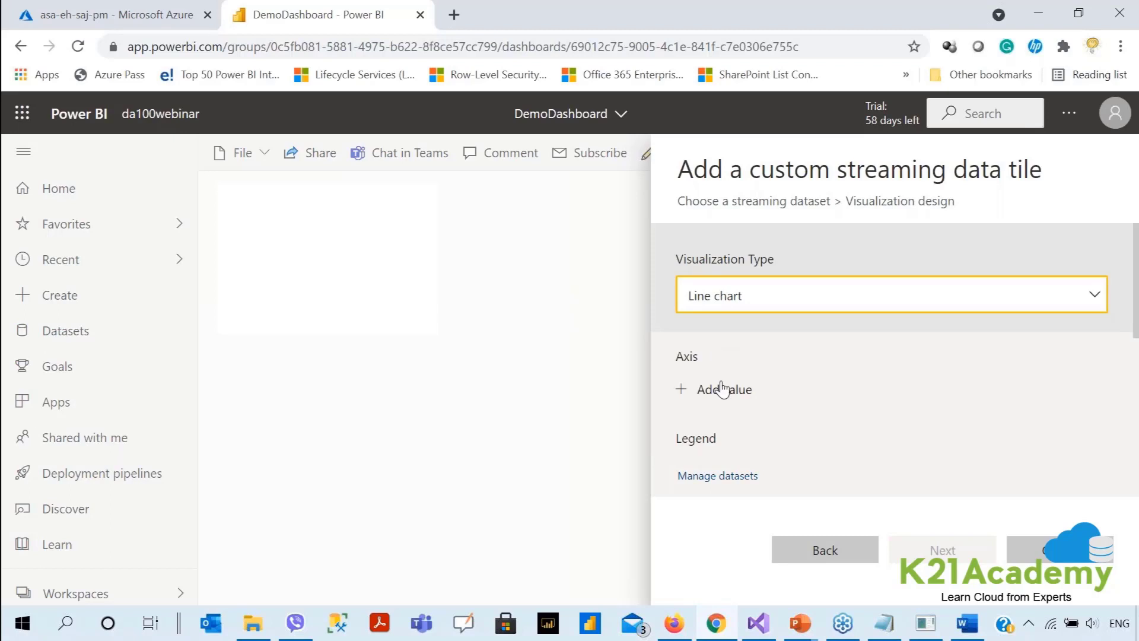
scroll(722, 385, down, 2)
click(721, 300)
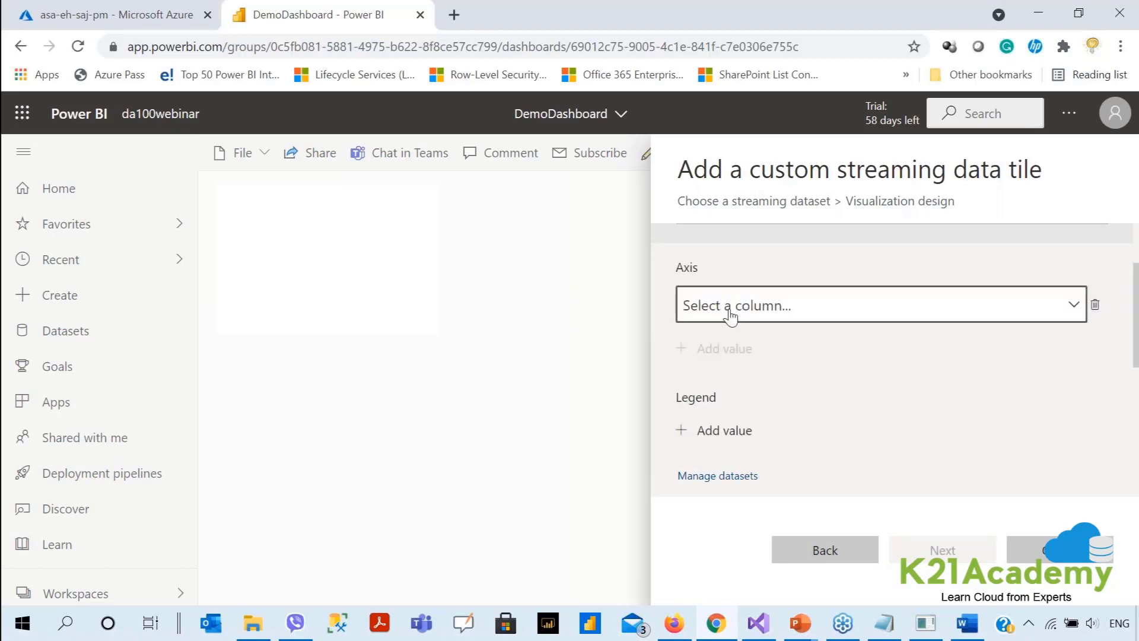
click(733, 306)
click(739, 335)
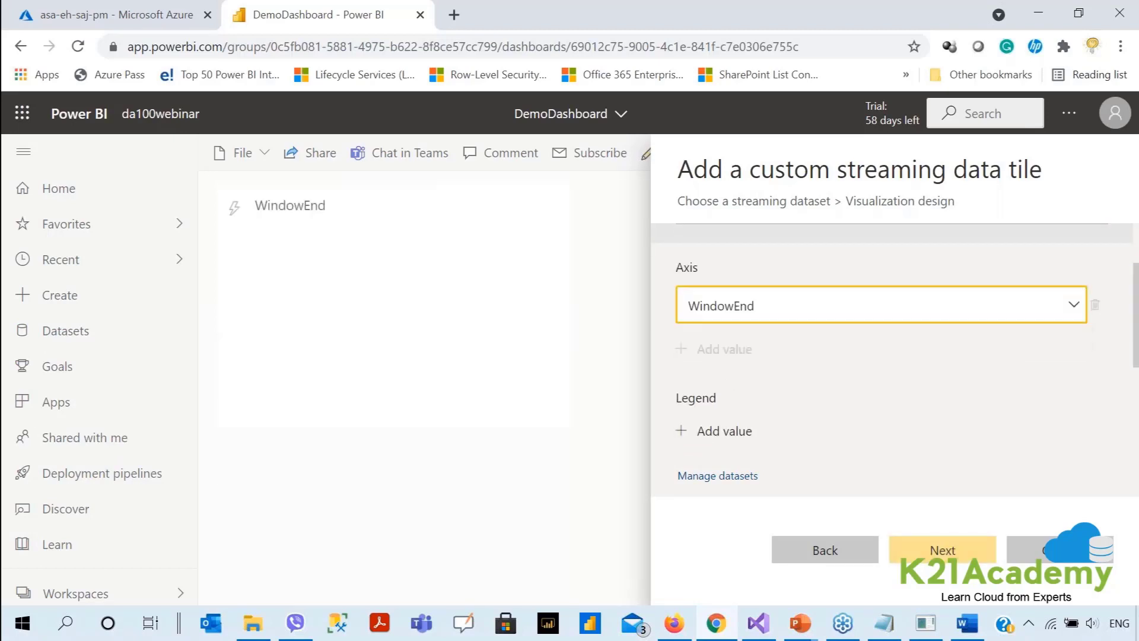
Add machineName as the legend and averageTemperature as the chart value.
scroll(739, 335, down, 2)
click(737, 339)
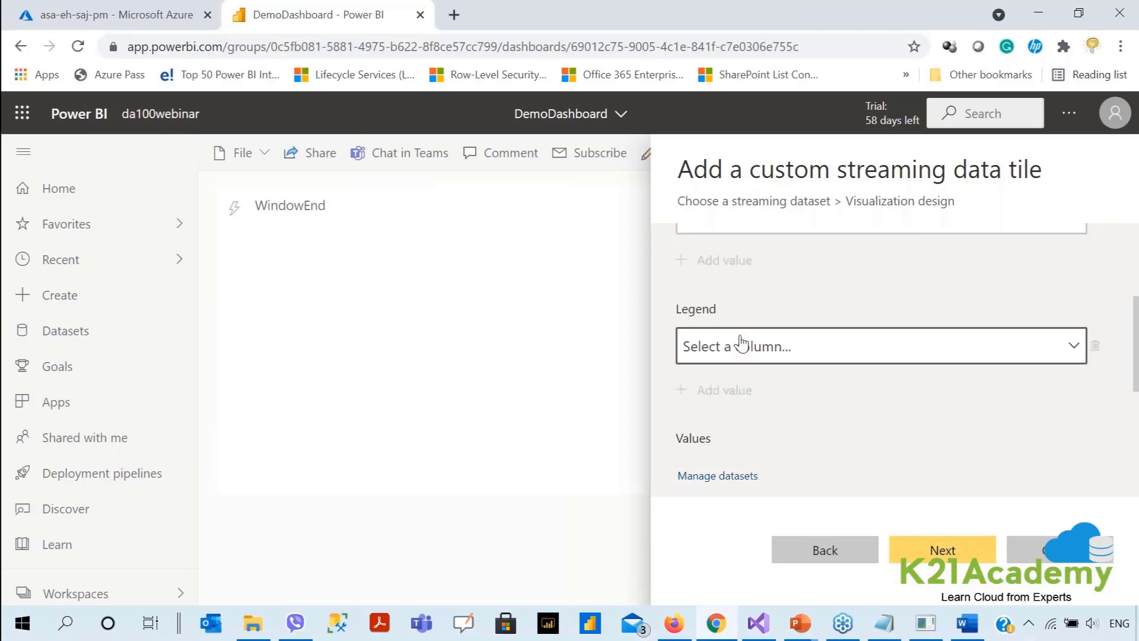
click(742, 346)
click(746, 407)
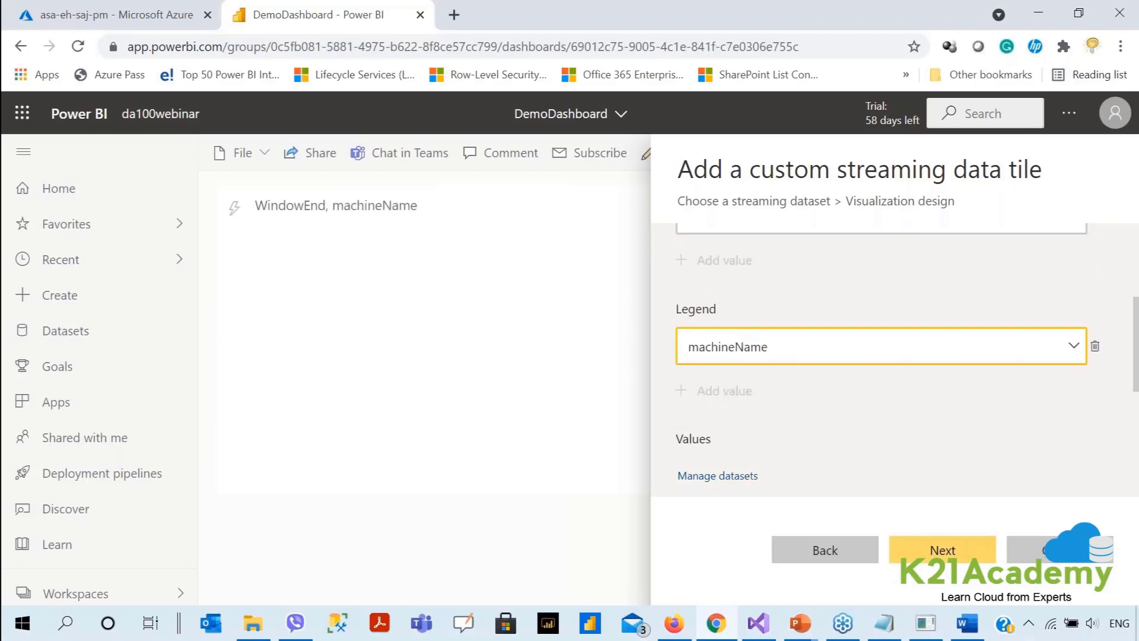
scroll(741, 367, down, 3)
click(731, 328)
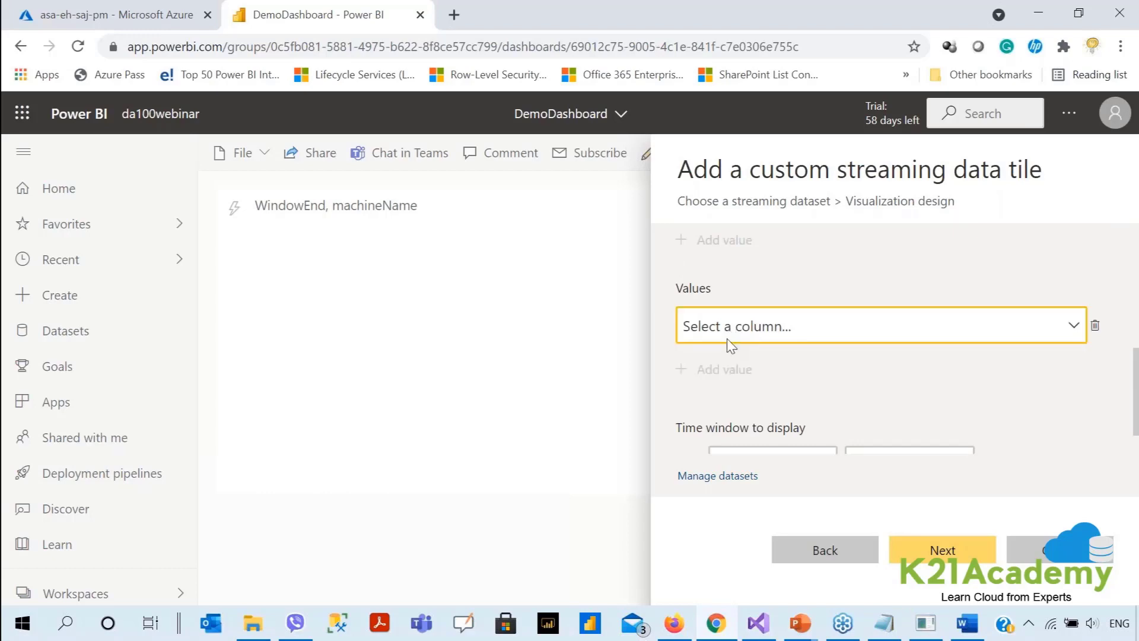
click(727, 337)
click(728, 358)
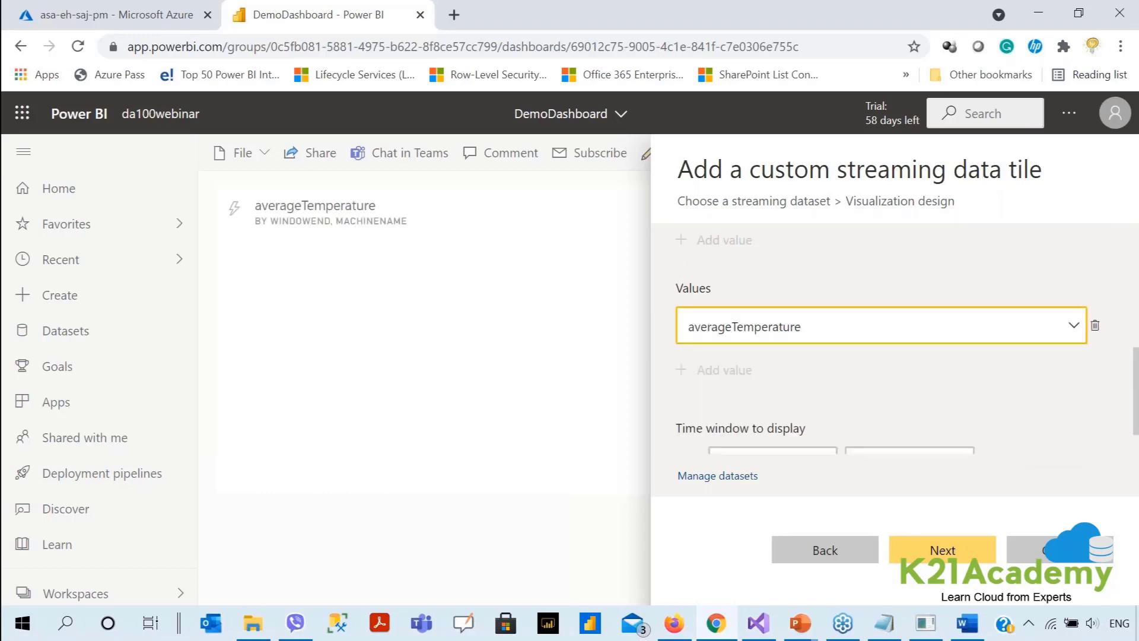
Title the streaming line-chart tile 'ForDemo' and pin it to DemoDashboard.
click(931, 553)
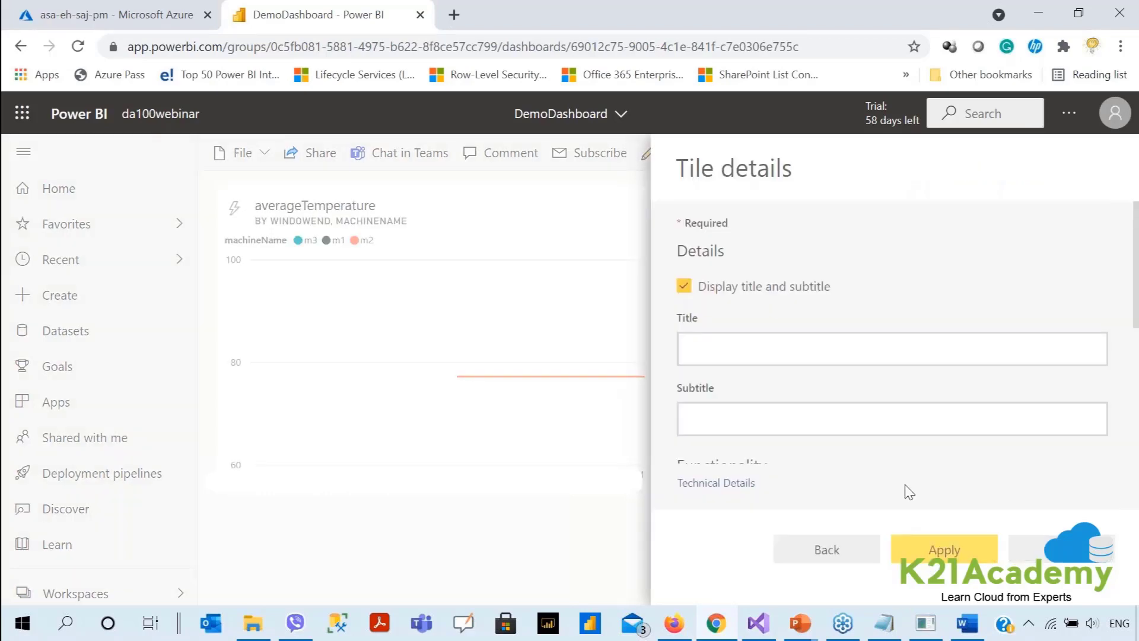
click(781, 350)
text(ForDemo)
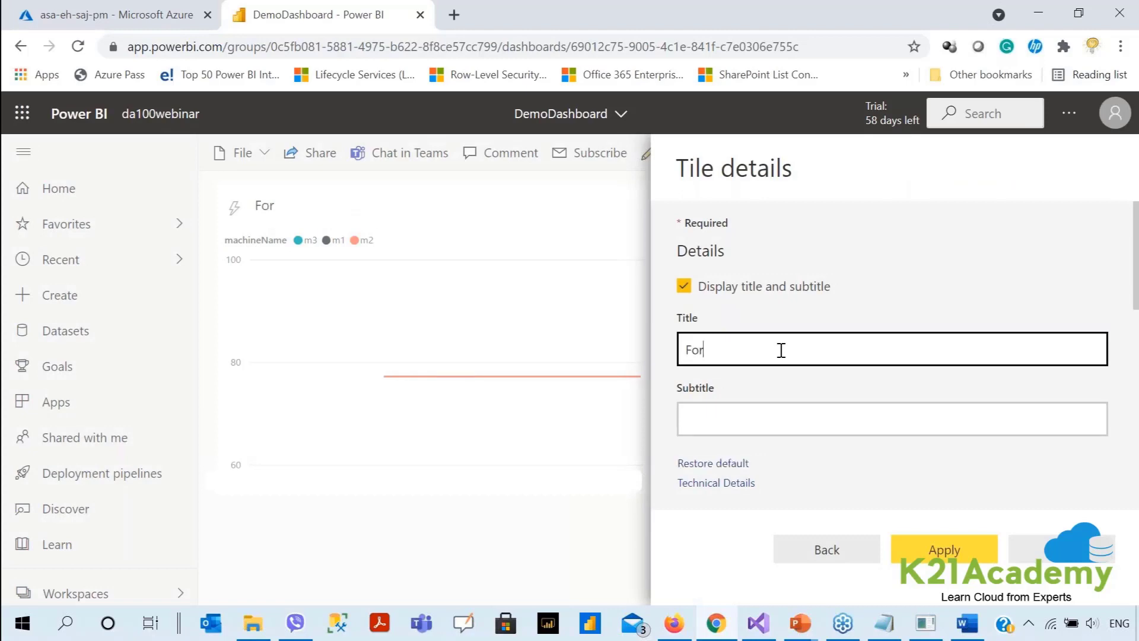
click(943, 550)
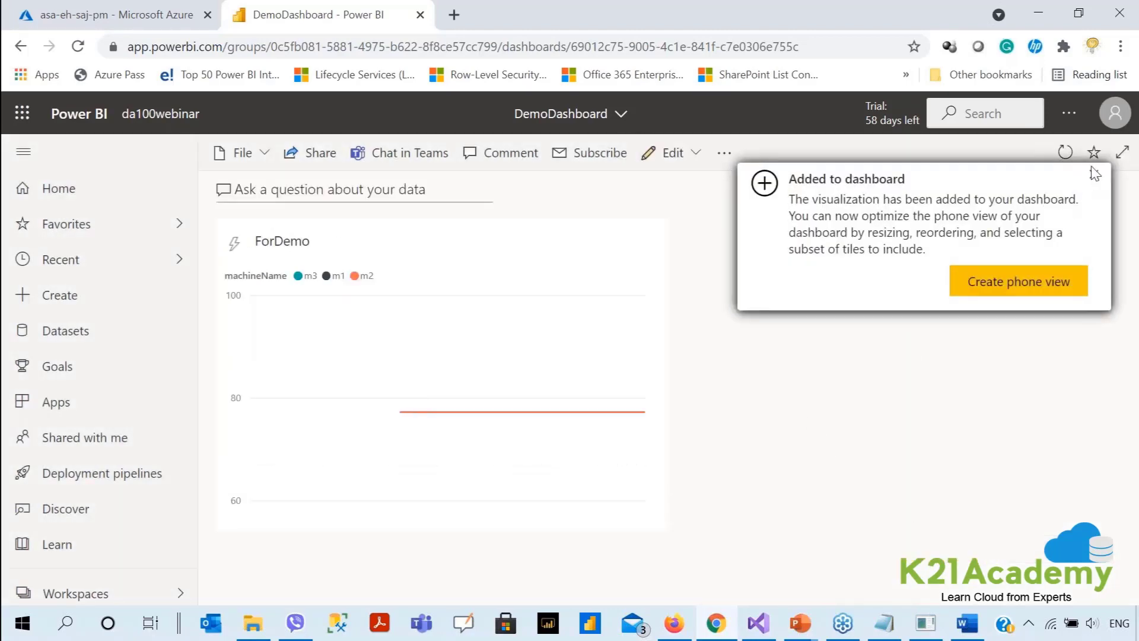
click(1093, 174)
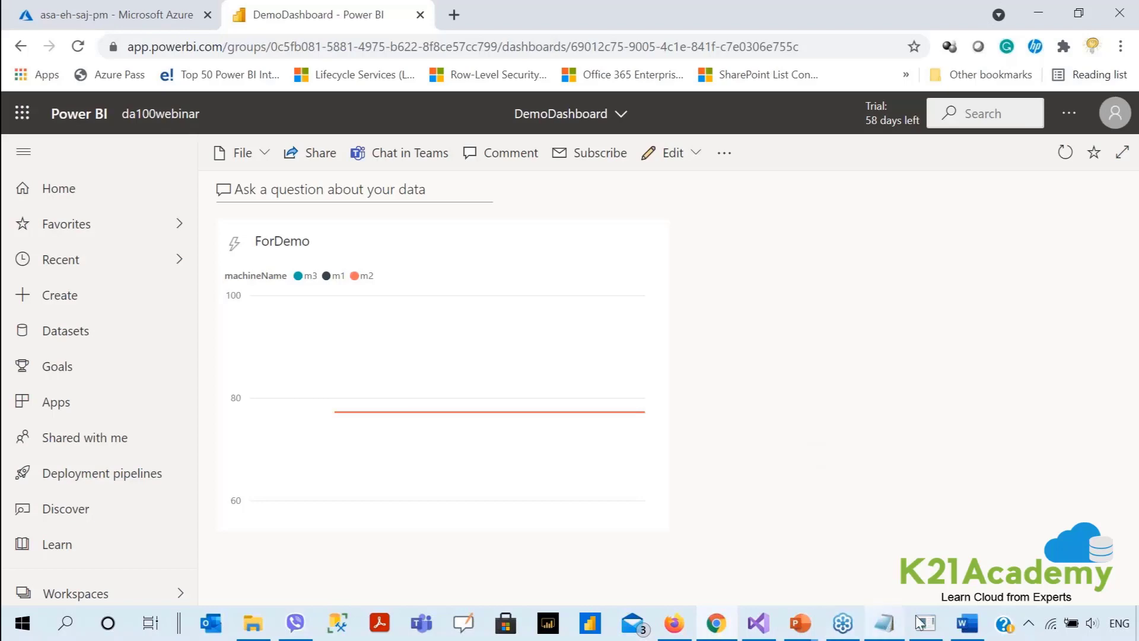
Narrow the EventHubDemo console and move it right, beside the dashboard chart.
click(926, 630)
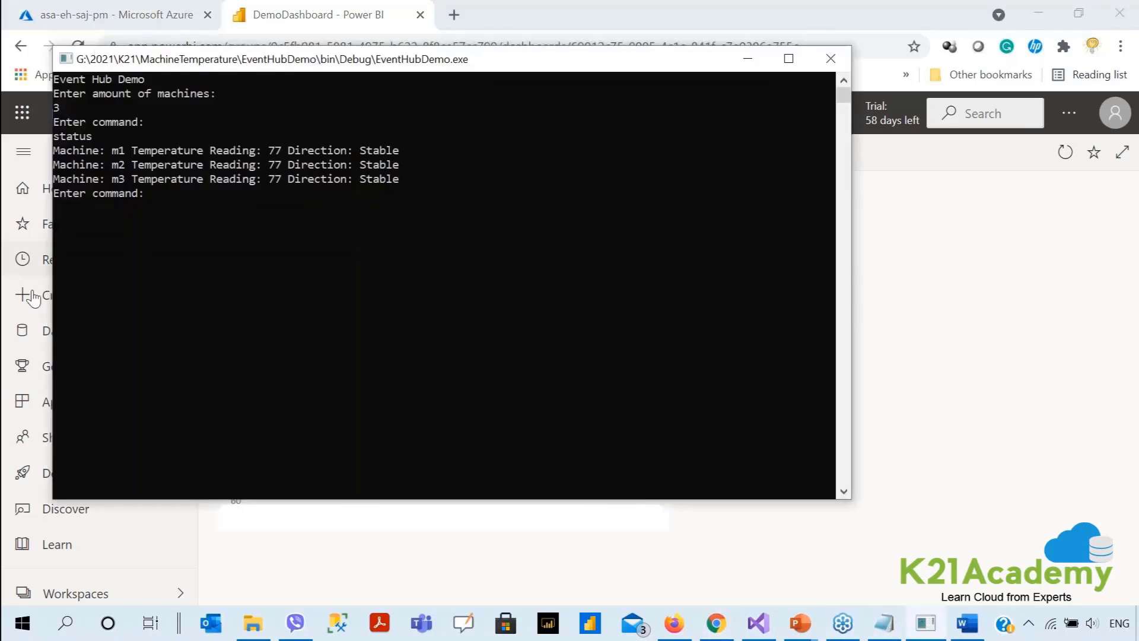
drag(53, 289, 205, 294)
drag(346, 64, 798, 162)
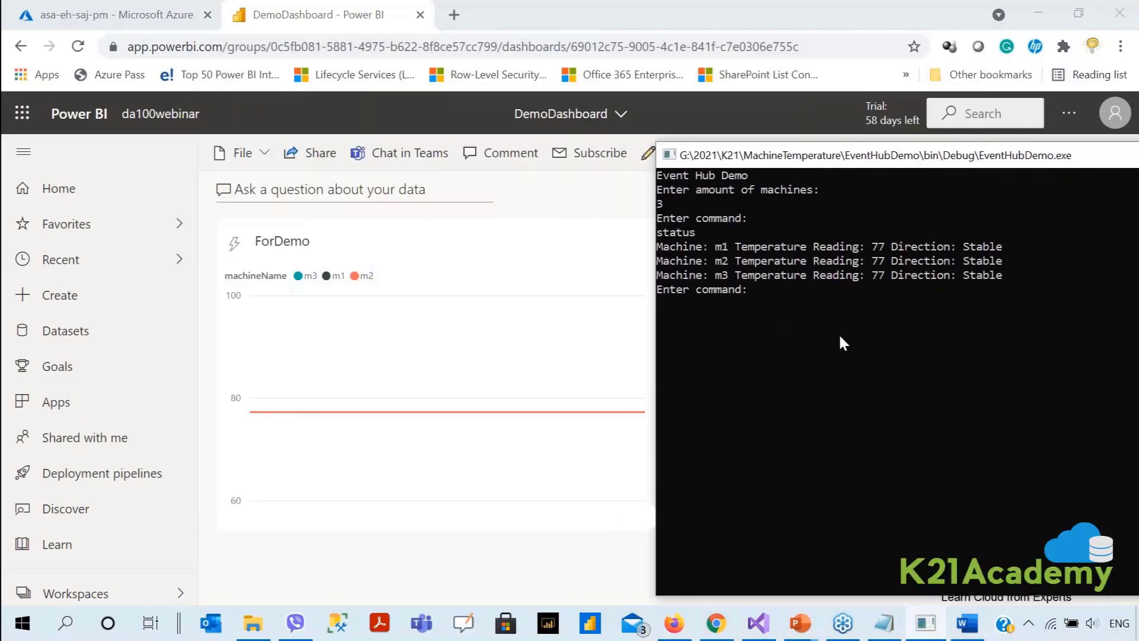
drag(743, 153, 758, 149)
Send the commands 'm1 increase', 'm2 decrease' and 'm3 bounce' to the simulator.
text(m1)
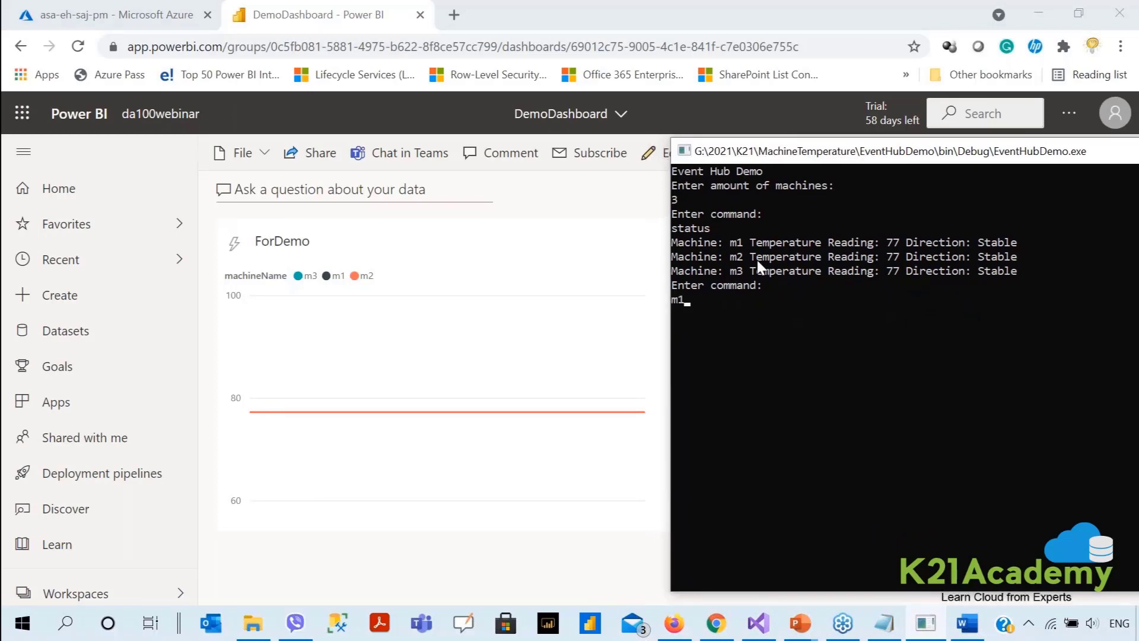
text( increase)
key(Return)
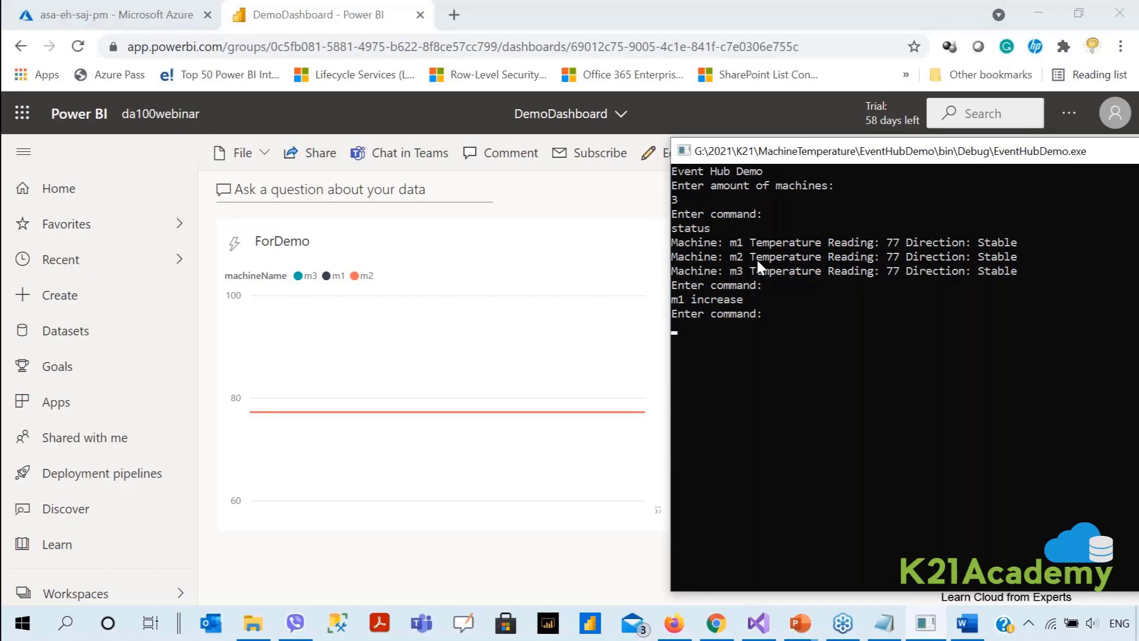
text(m2 decrease)
key(Return)
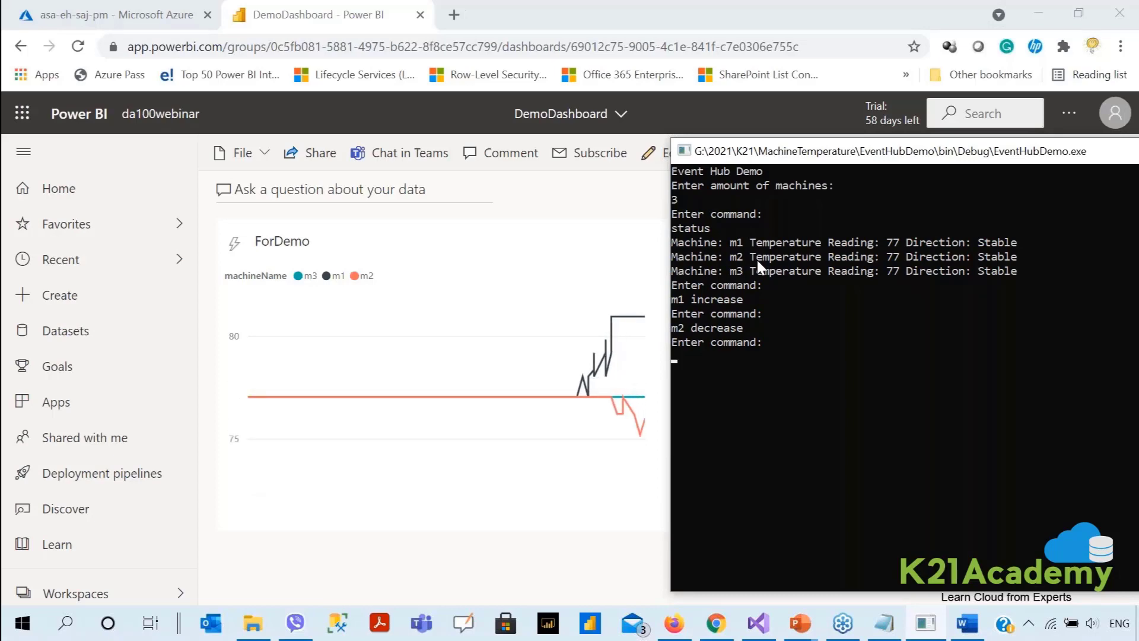
text(m3 B)
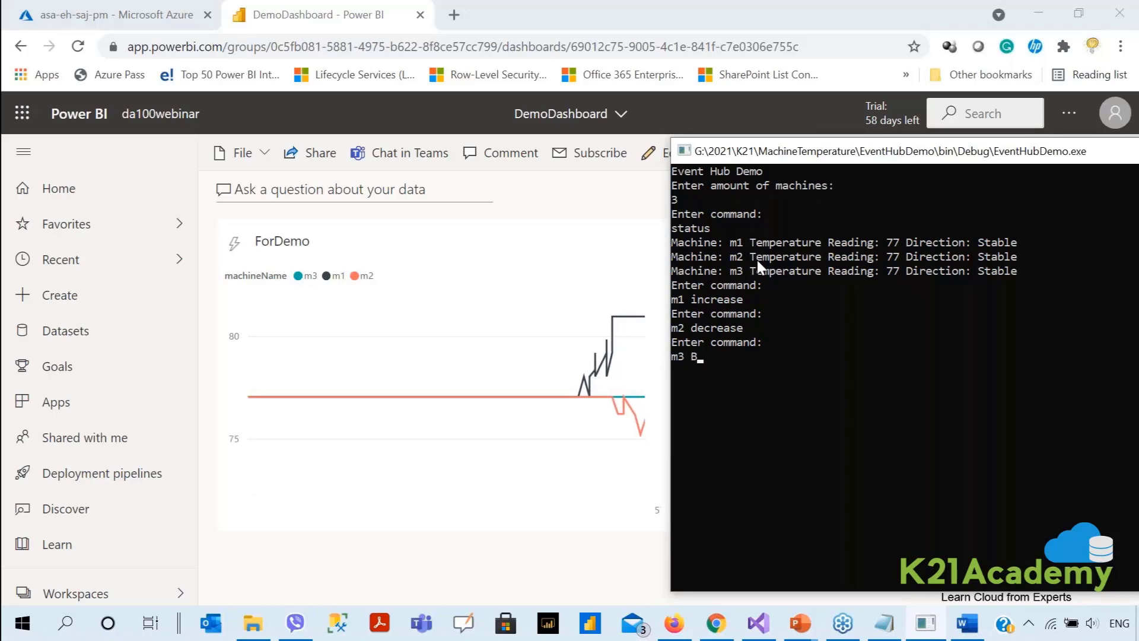
key(BackSpace)
text(bu)
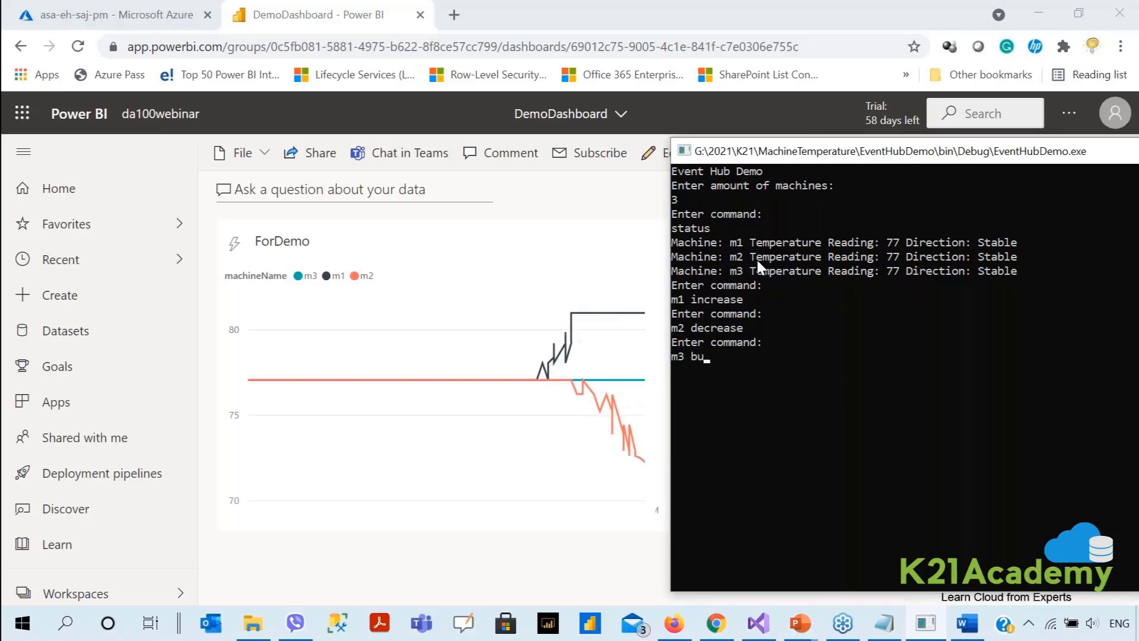
key(BackSpace)
text(ounce)
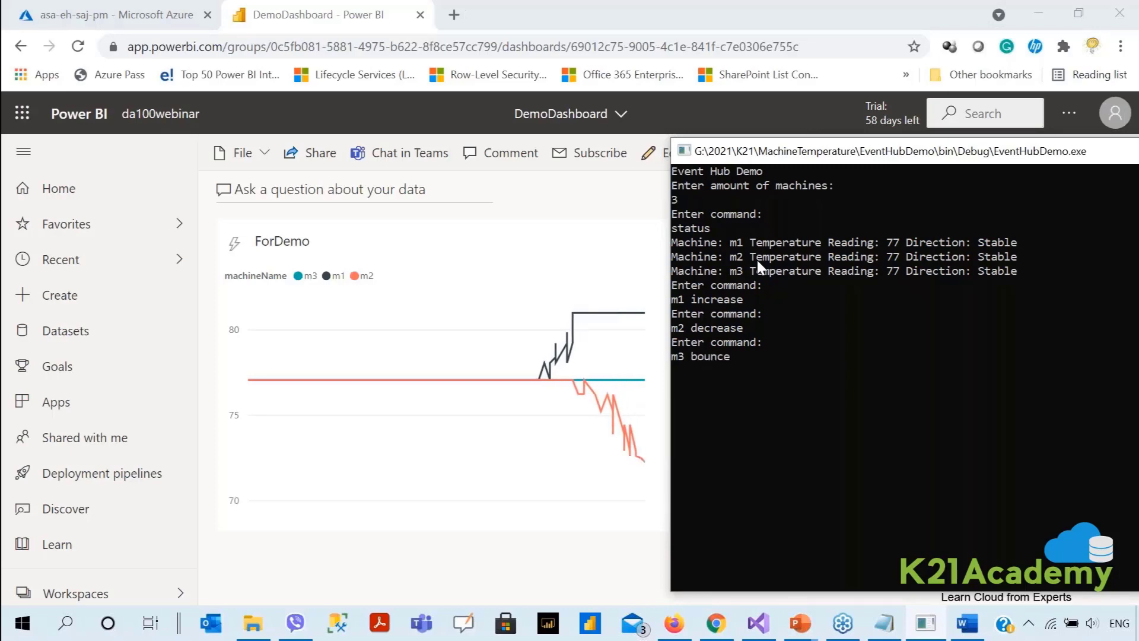
key(Return)
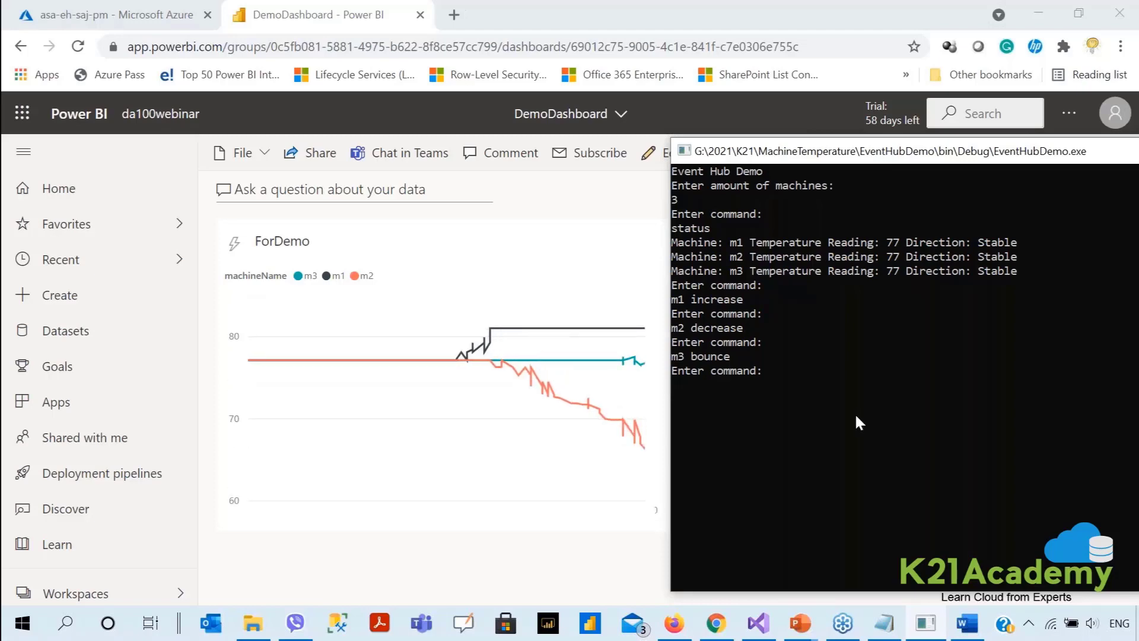
Send 'm1 decrease' and 'm2 increase', then return to the Demo architecture slide show.
text(m1 decrease)
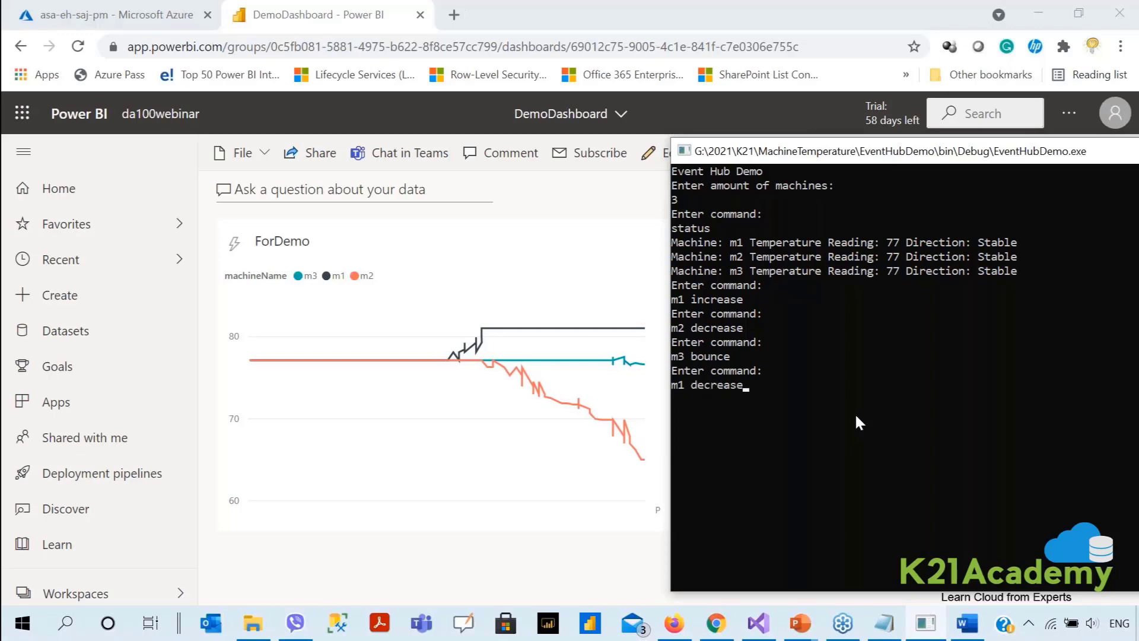
key(Return)
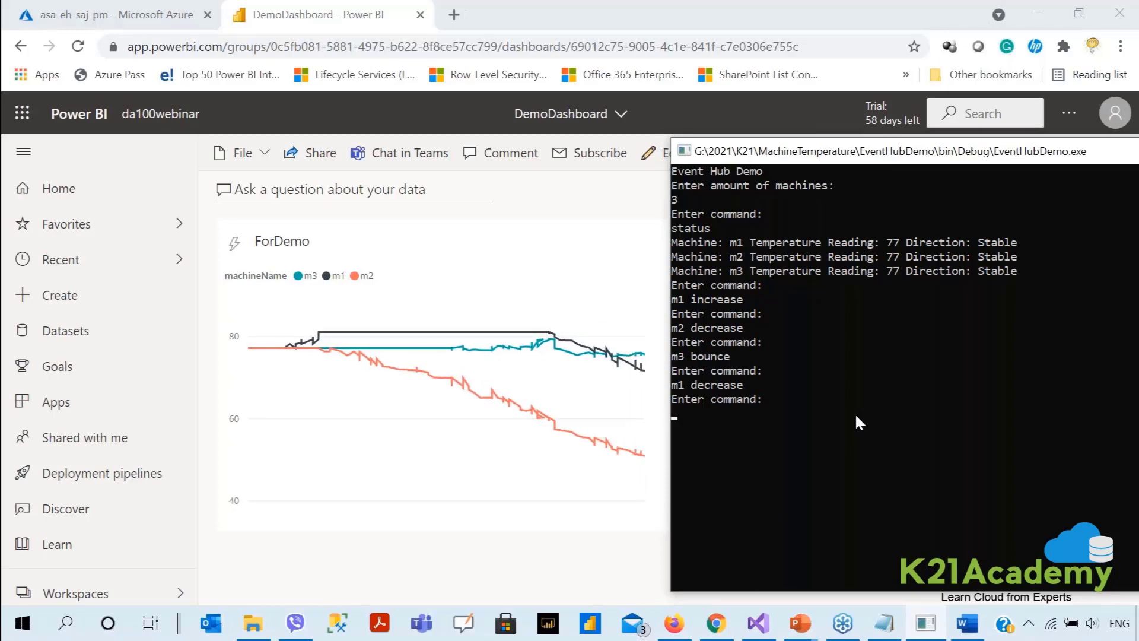
text(m2)
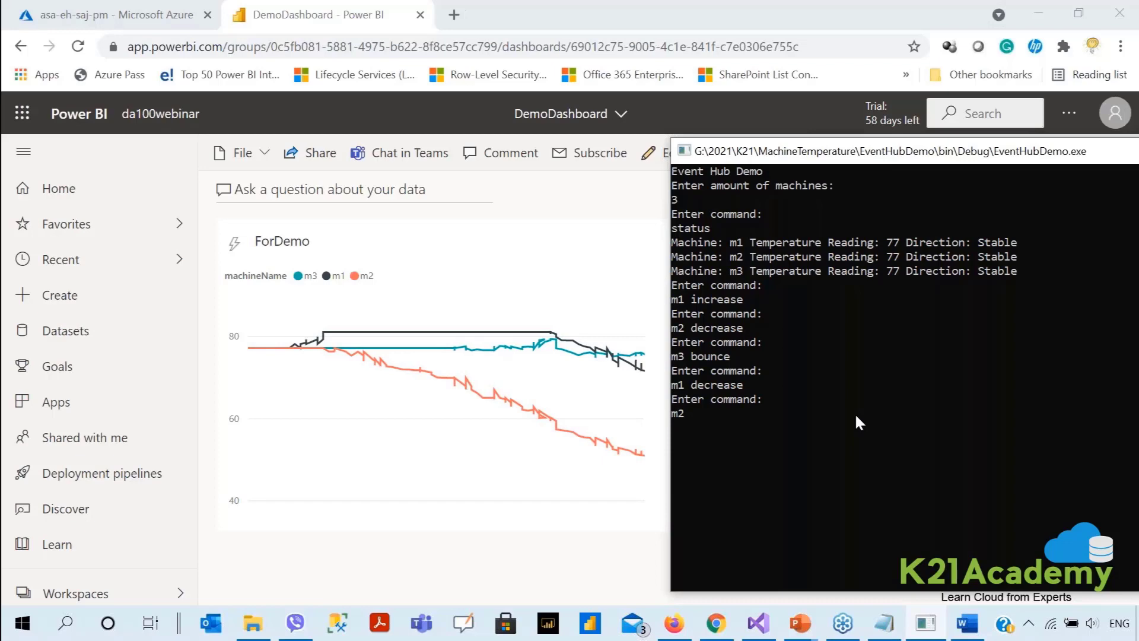
text( increase)
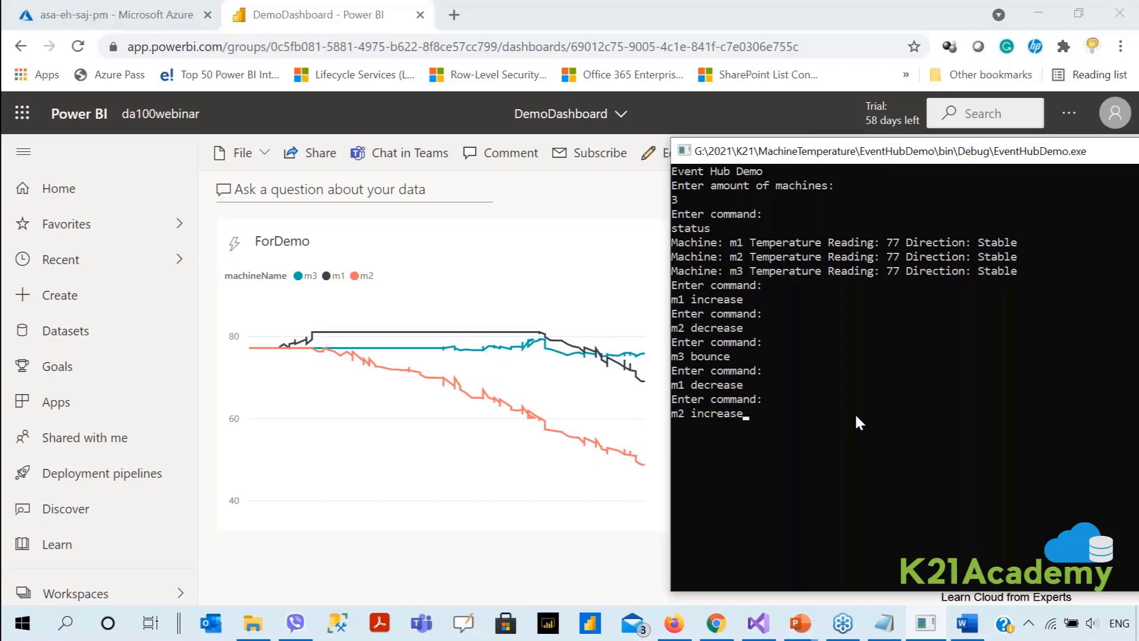
key(Return)
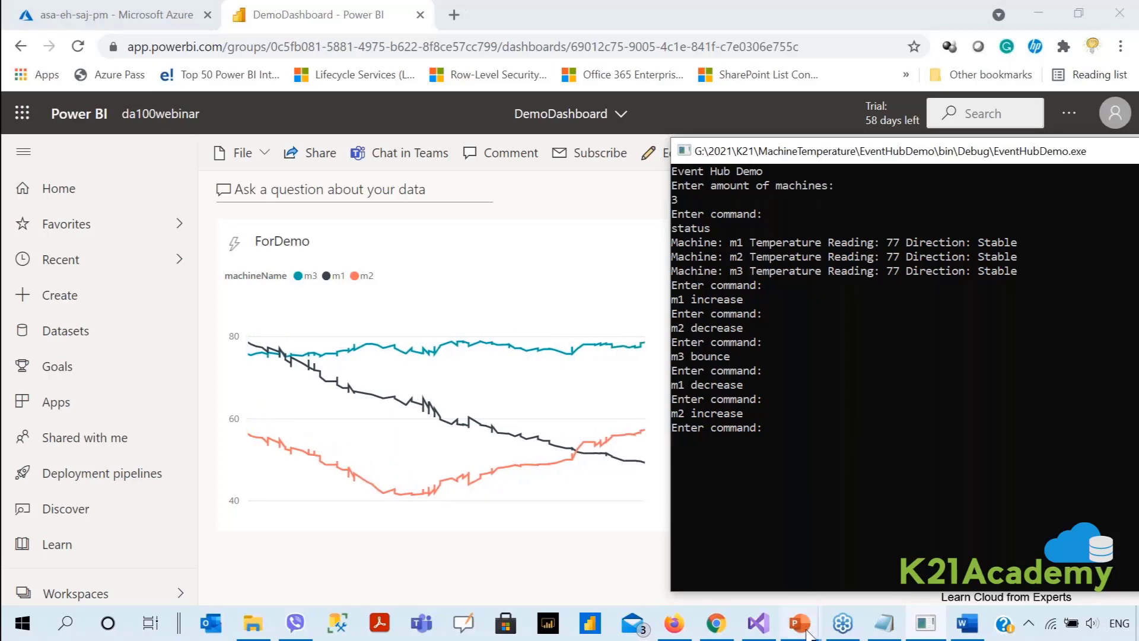
mouse_move(801, 626)
click(864, 569)
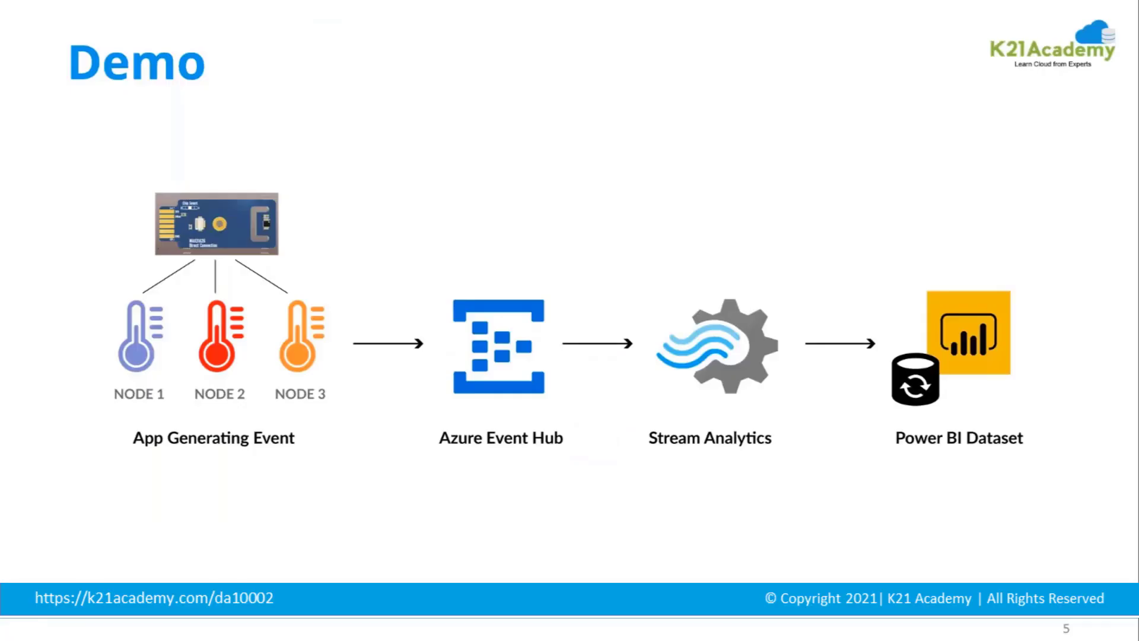